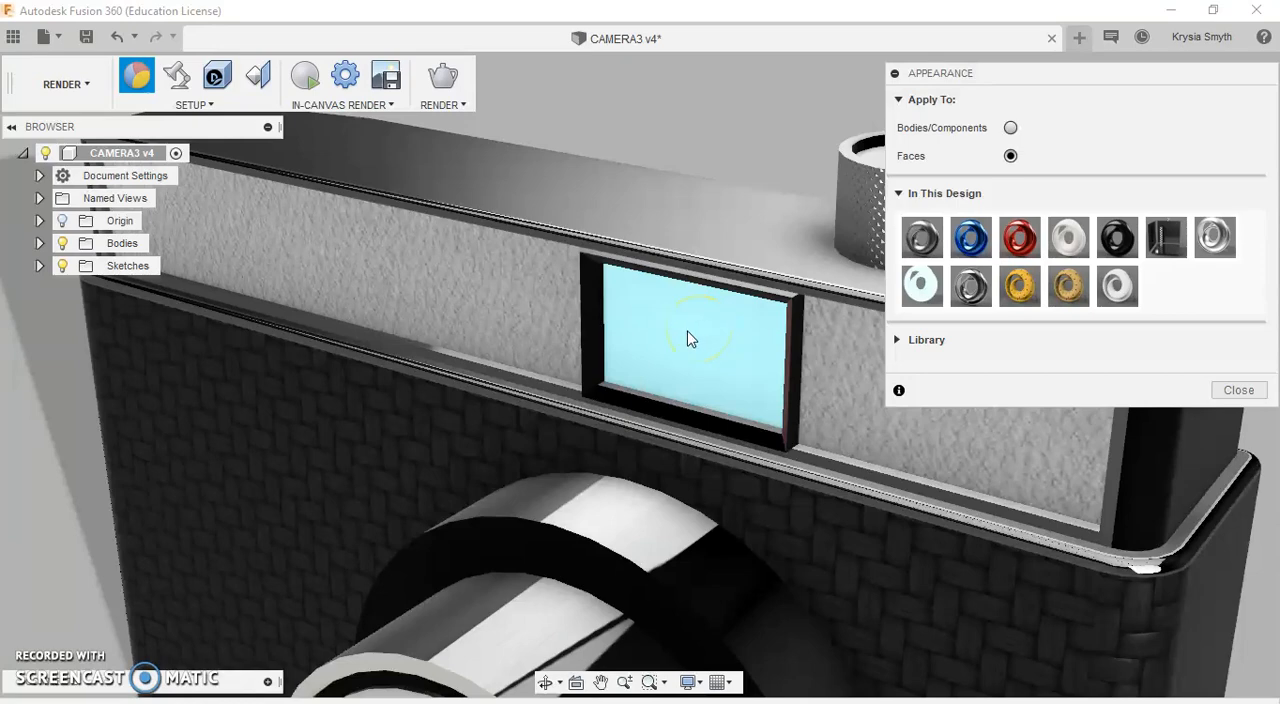
# Step: Examine the appearances applied to the camera model's viewfinder window, knurled knob, textured front panels and body corner
pyautogui.scroll(-5, 687, 338)
pyautogui.scroll(4, 795, 293)
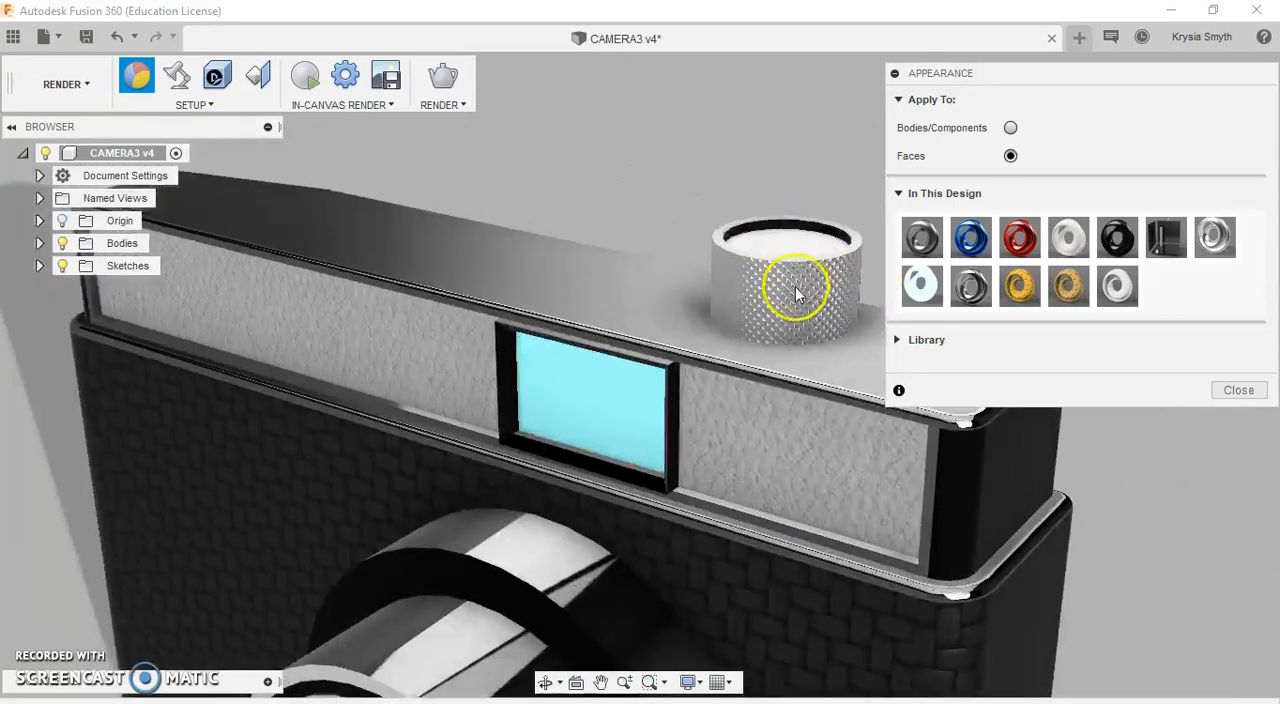
pyautogui.scroll(3, 760, 305)
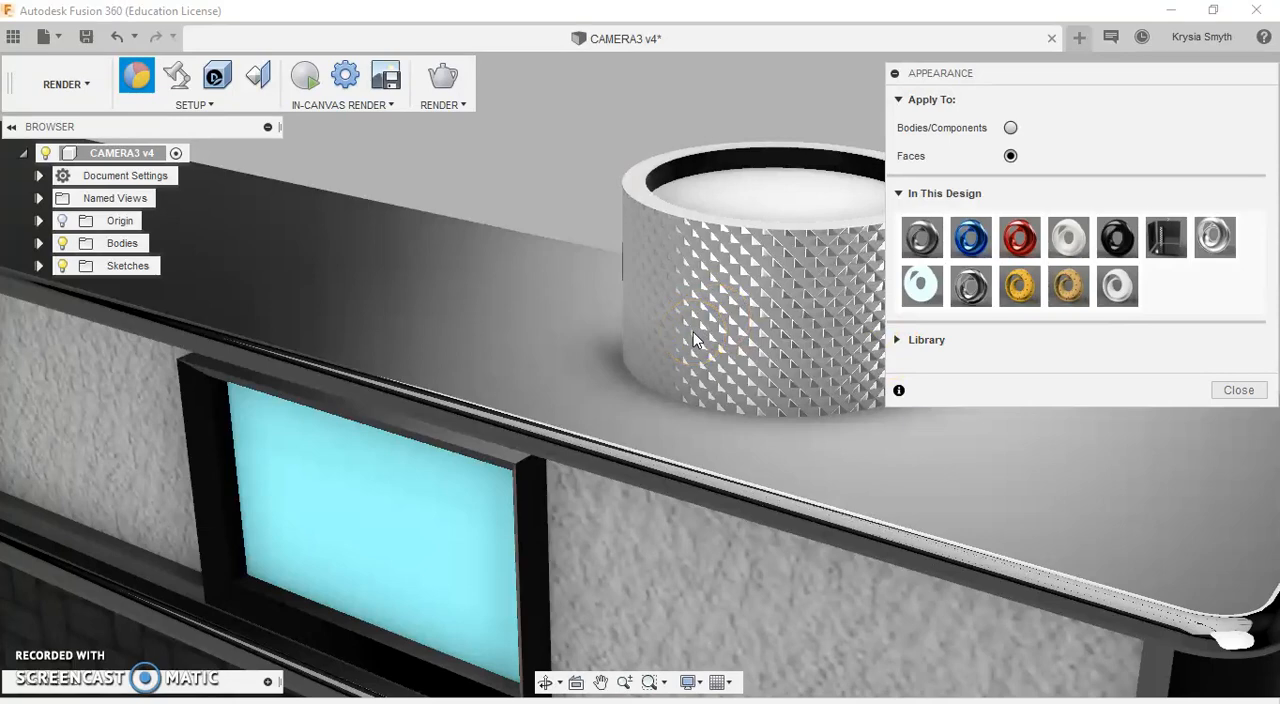
pyautogui.scroll(-5, 690, 335)
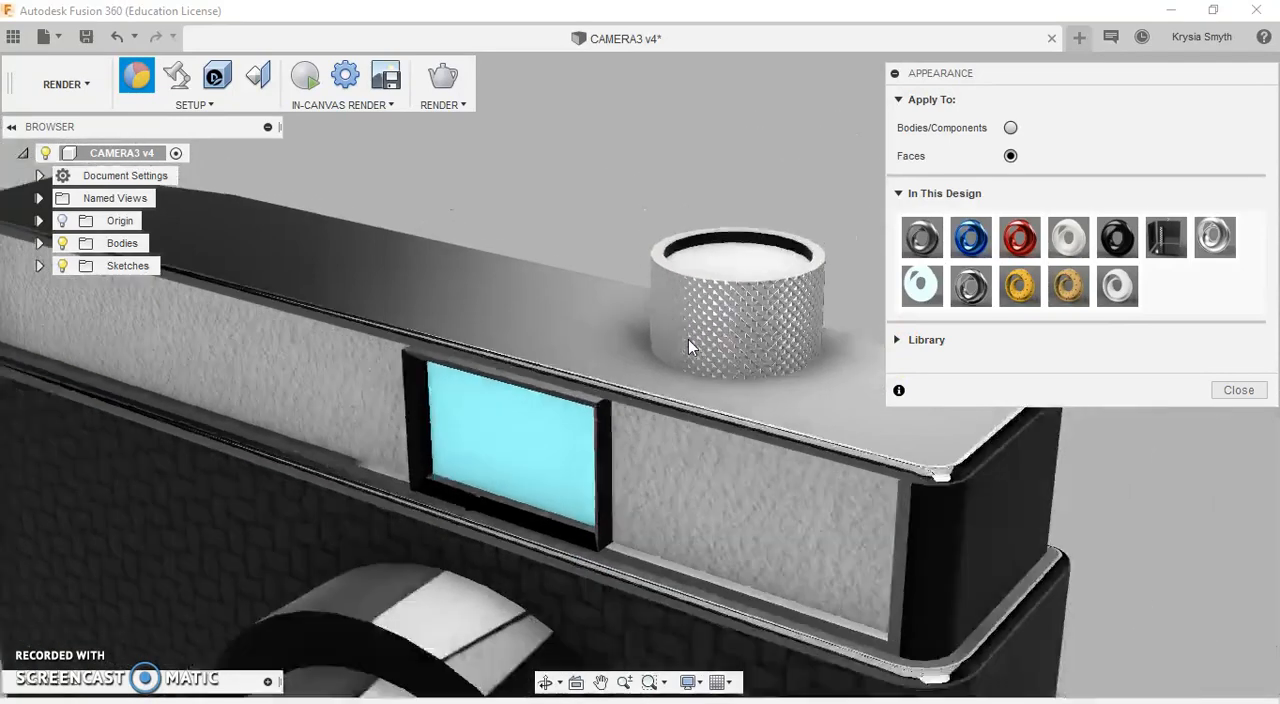
pyautogui.scroll(-5, 688, 339)
pyautogui.scroll(1, 789, 467)
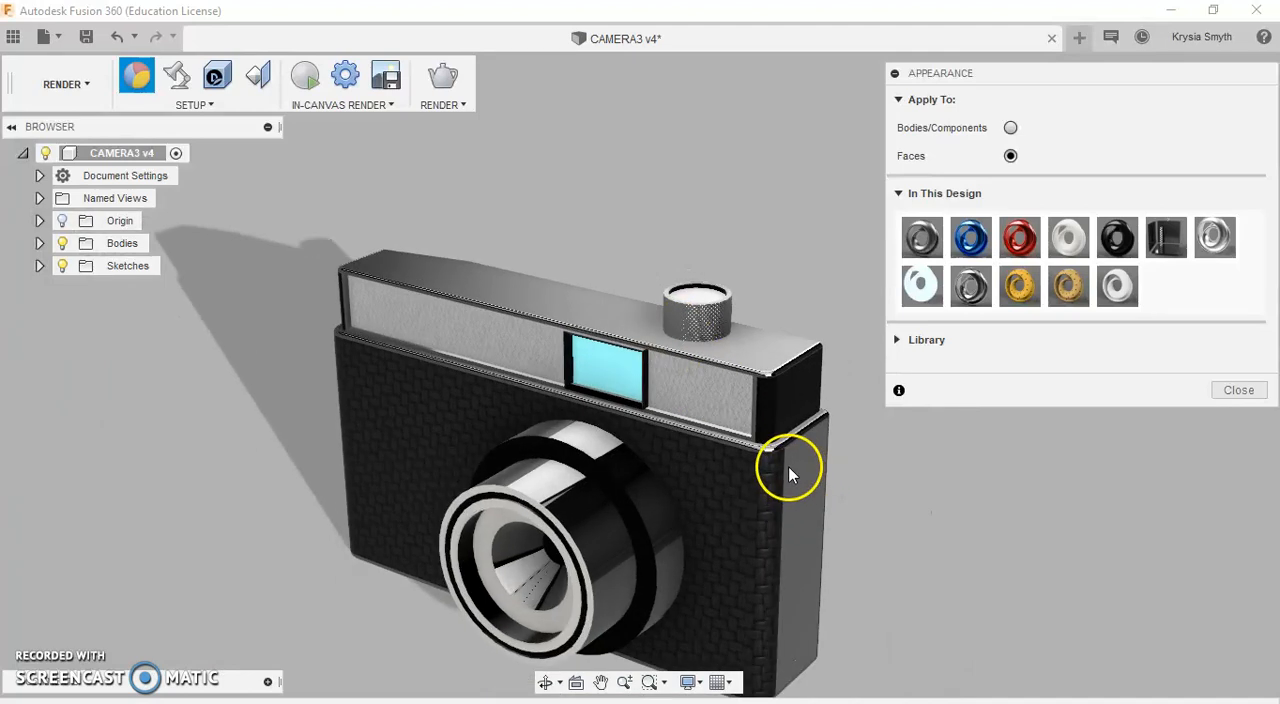
pyautogui.scroll(3, 789, 472)
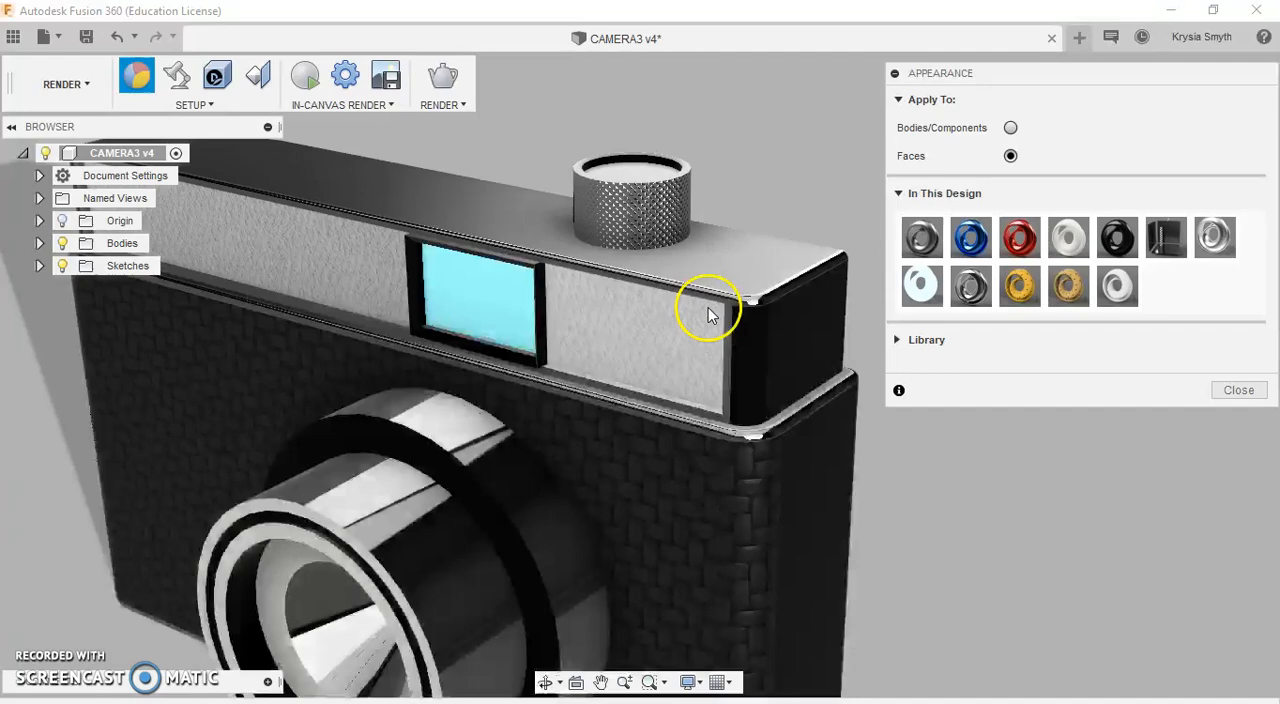
pyautogui.scroll(-3, 709, 309)
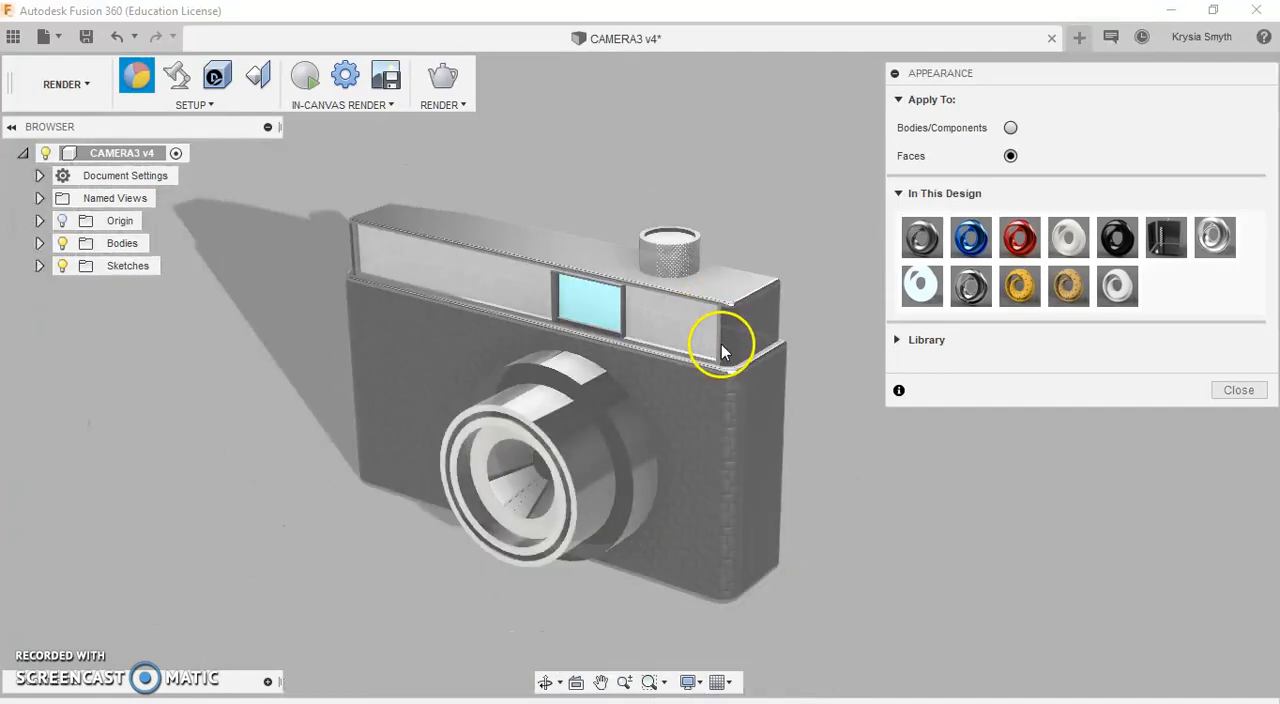
pyautogui.scroll(5, 695, 327)
pyautogui.scroll(5, 687, 323)
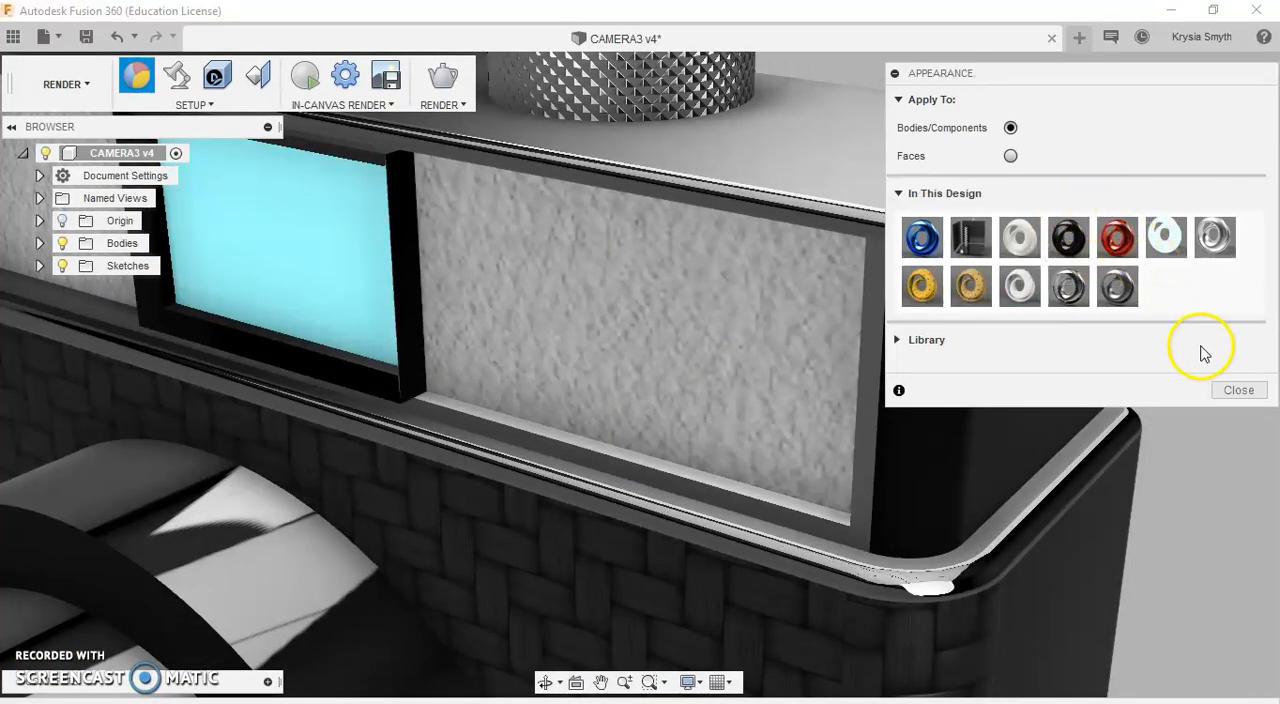
# Step: Close the Appearance settings and open Scene Settings, placing the dialog clear of the whole camera model
pyautogui.click(1236, 390)
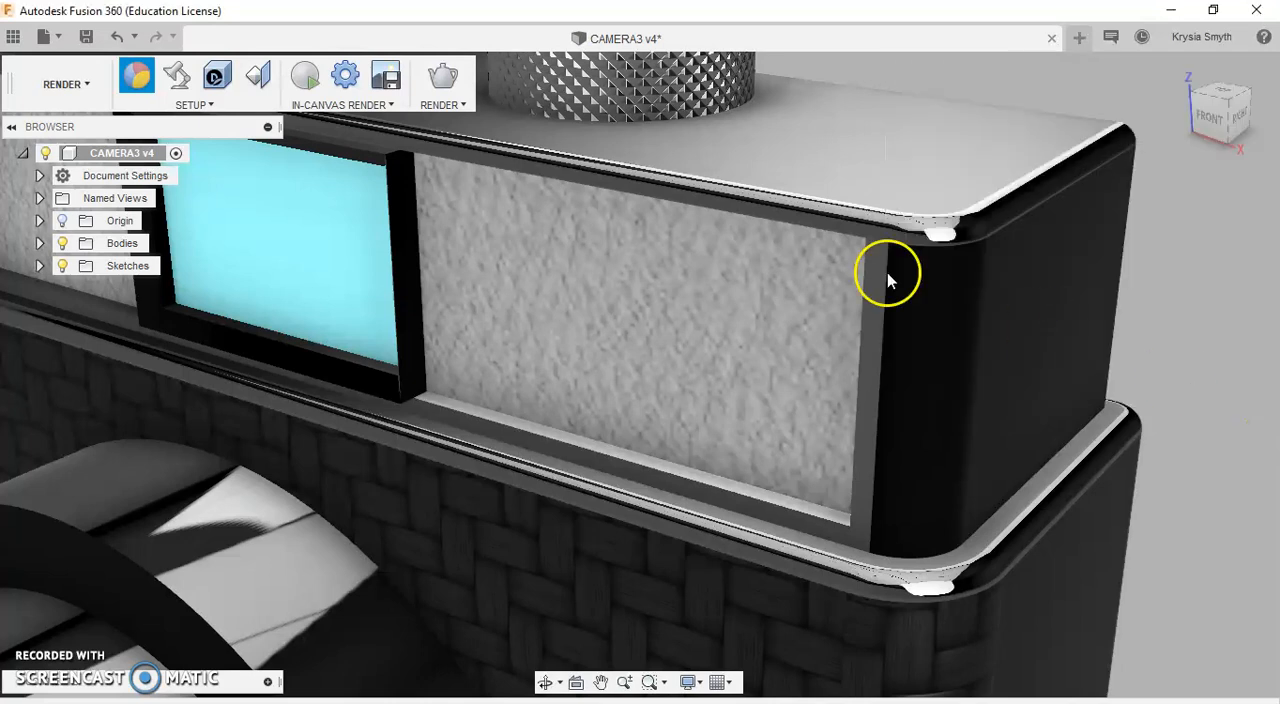
pyautogui.click(175, 86)
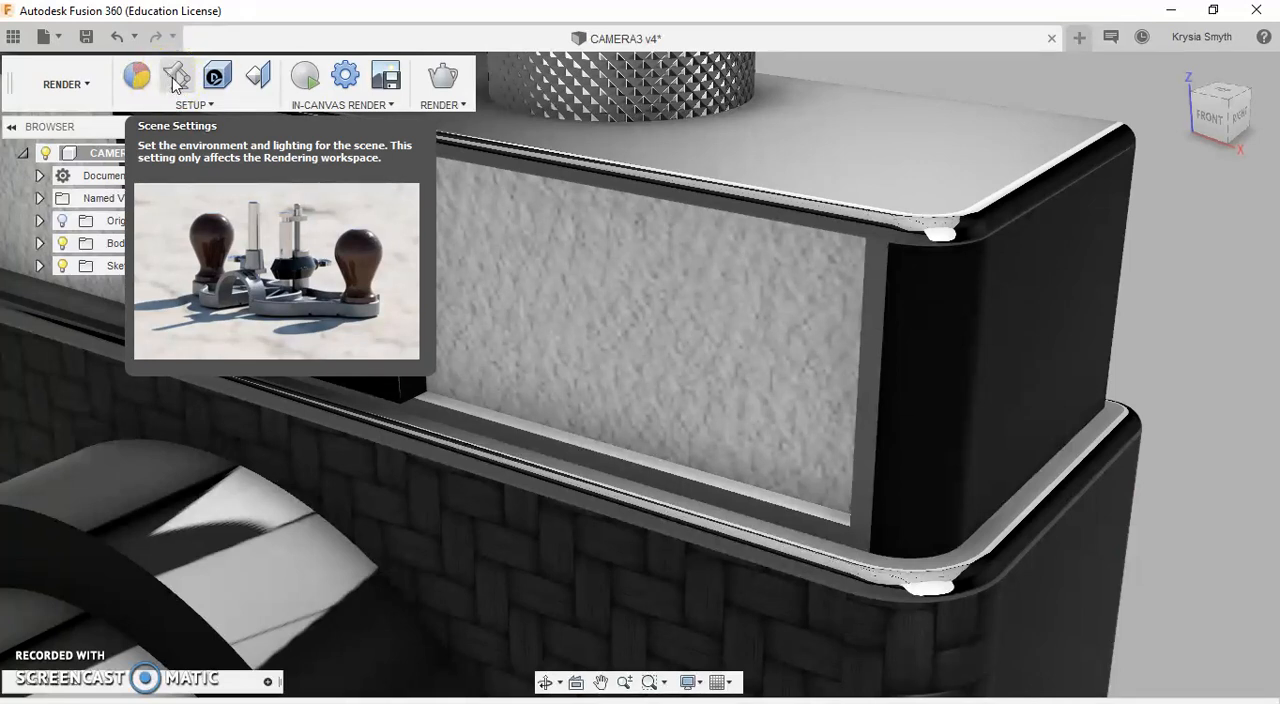
pyautogui.click(190, 86)
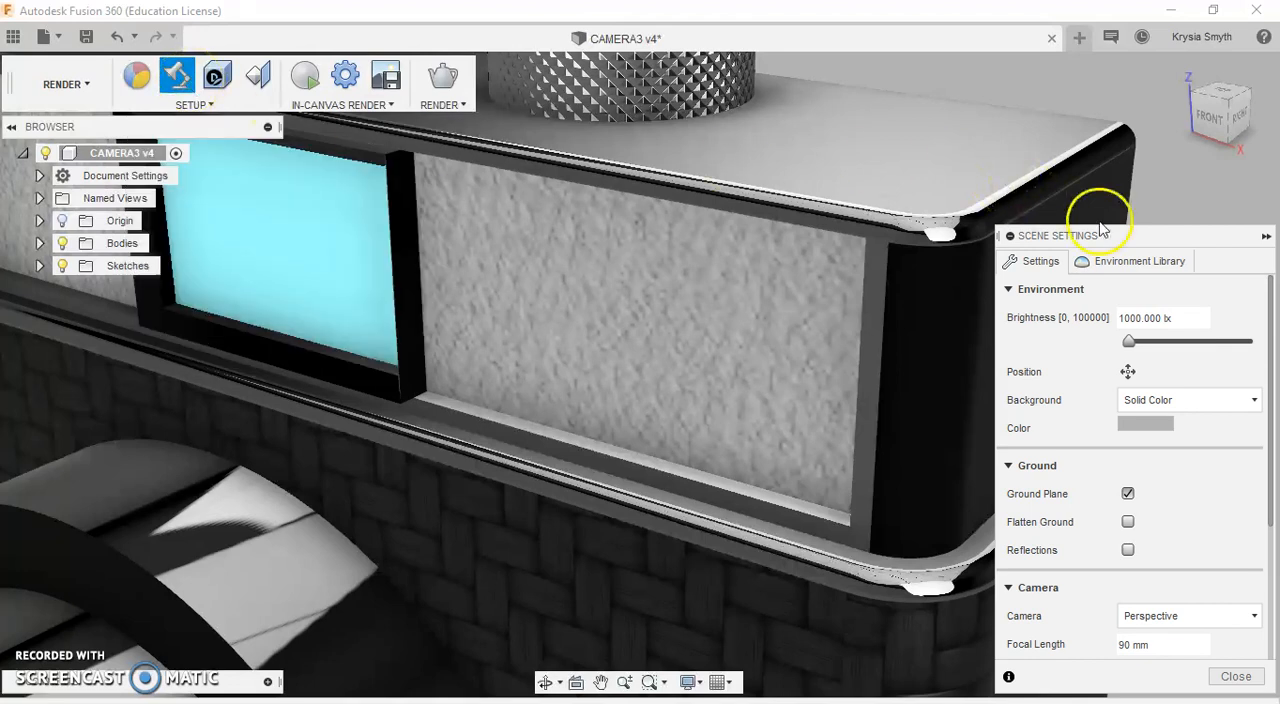
pyautogui.moveTo(1118, 235); pyautogui.dragTo(1077, 86)
pyautogui.click(845, 185)
pyautogui.scroll(-10, 846, 185)
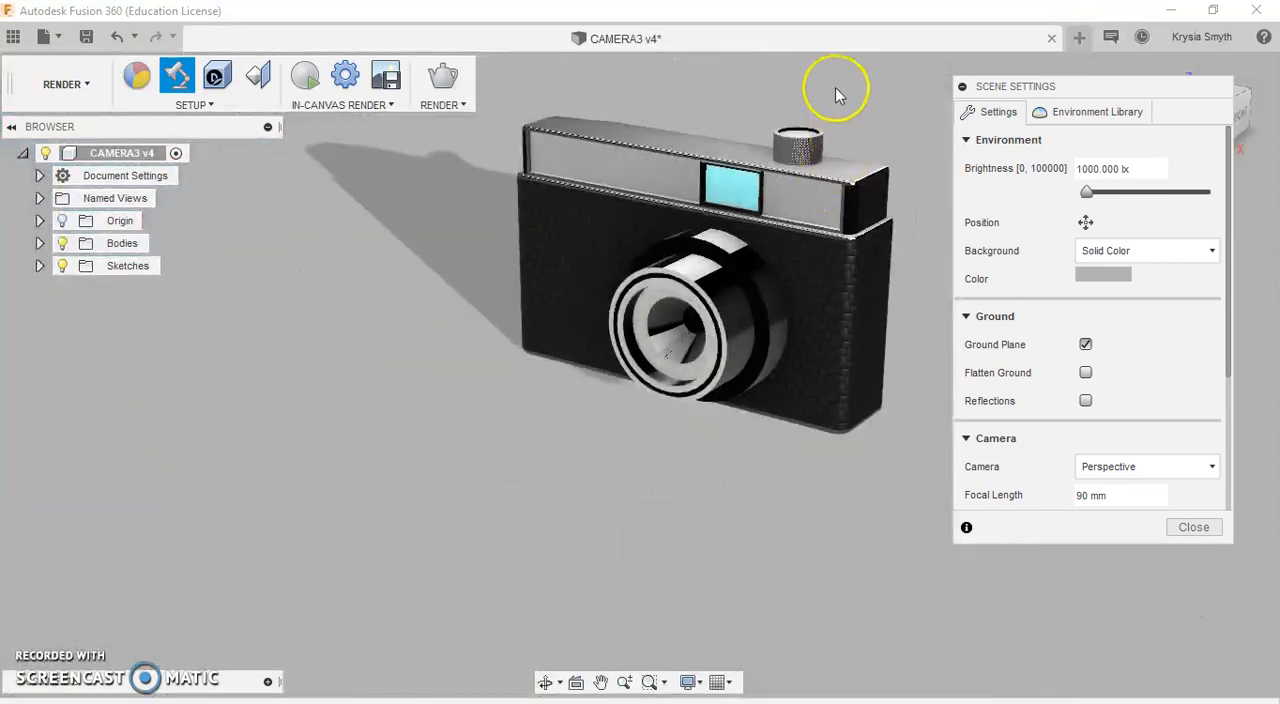
pyautogui.scroll(2, 820, 77)
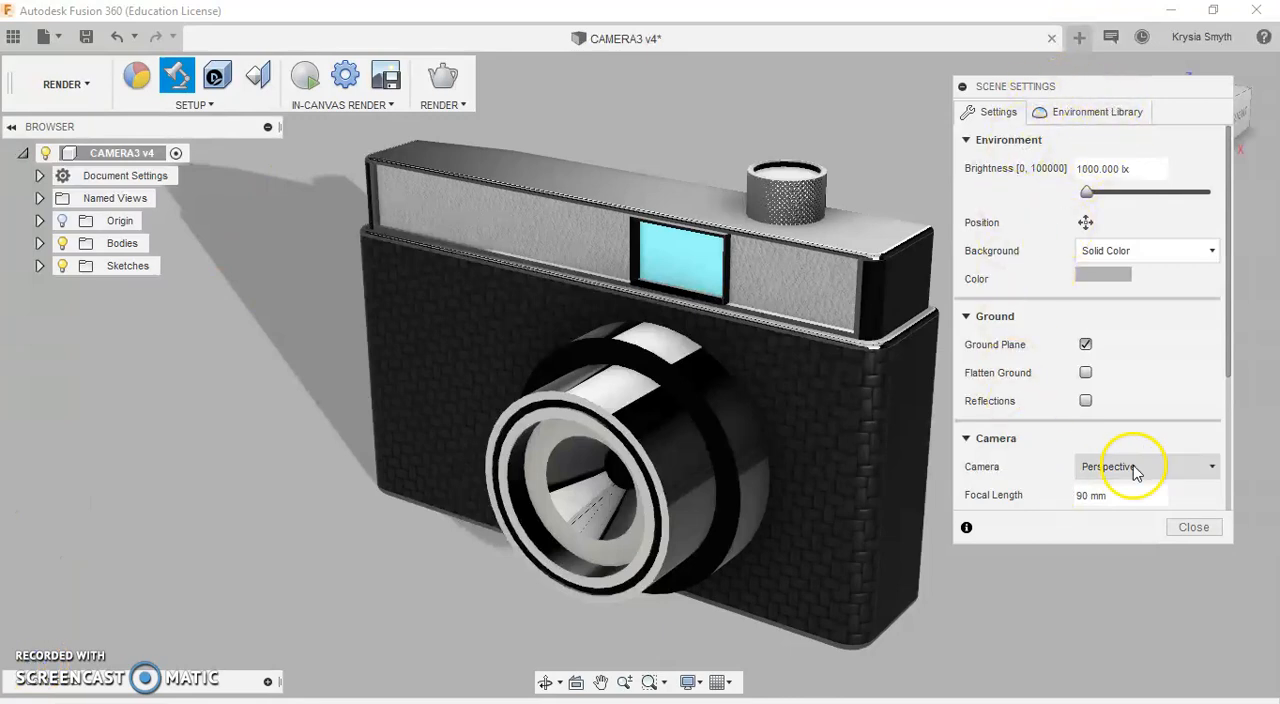
# Step: Review the lighting and scenery environments offered in the Fusion 360 environment library
pyautogui.click(1137, 120)
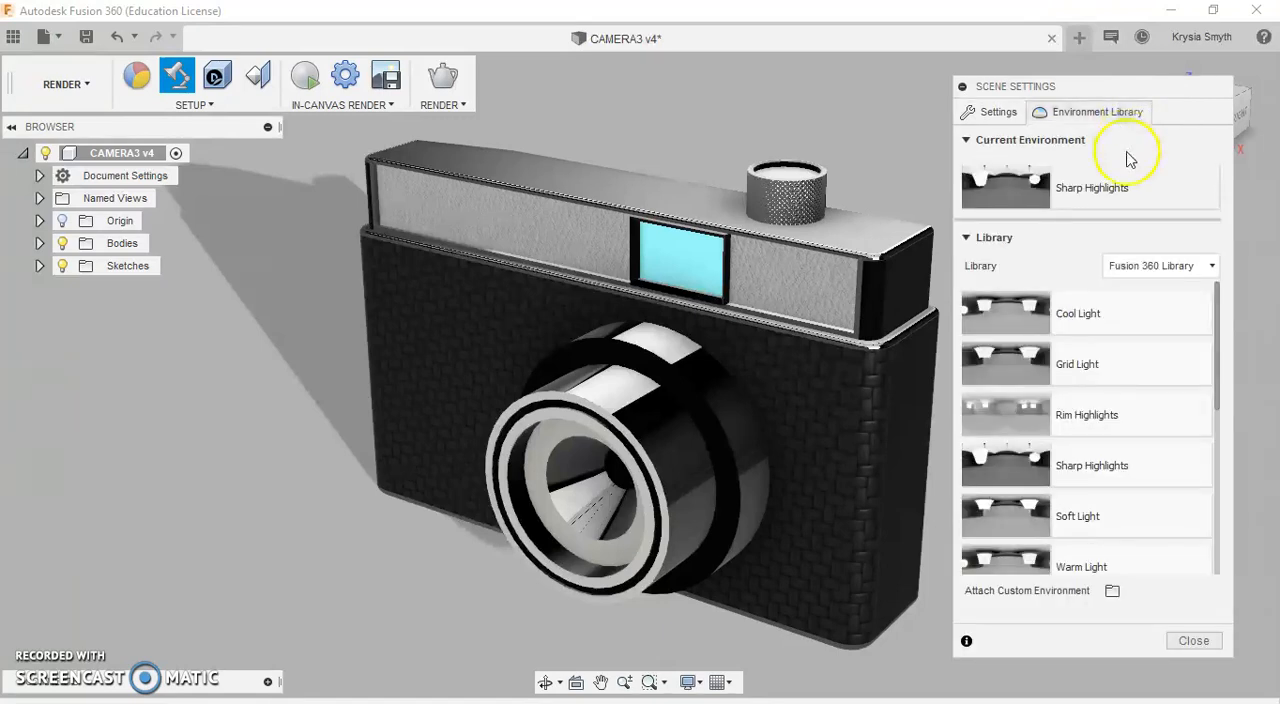
pyautogui.scroll(-1, 1085, 300)
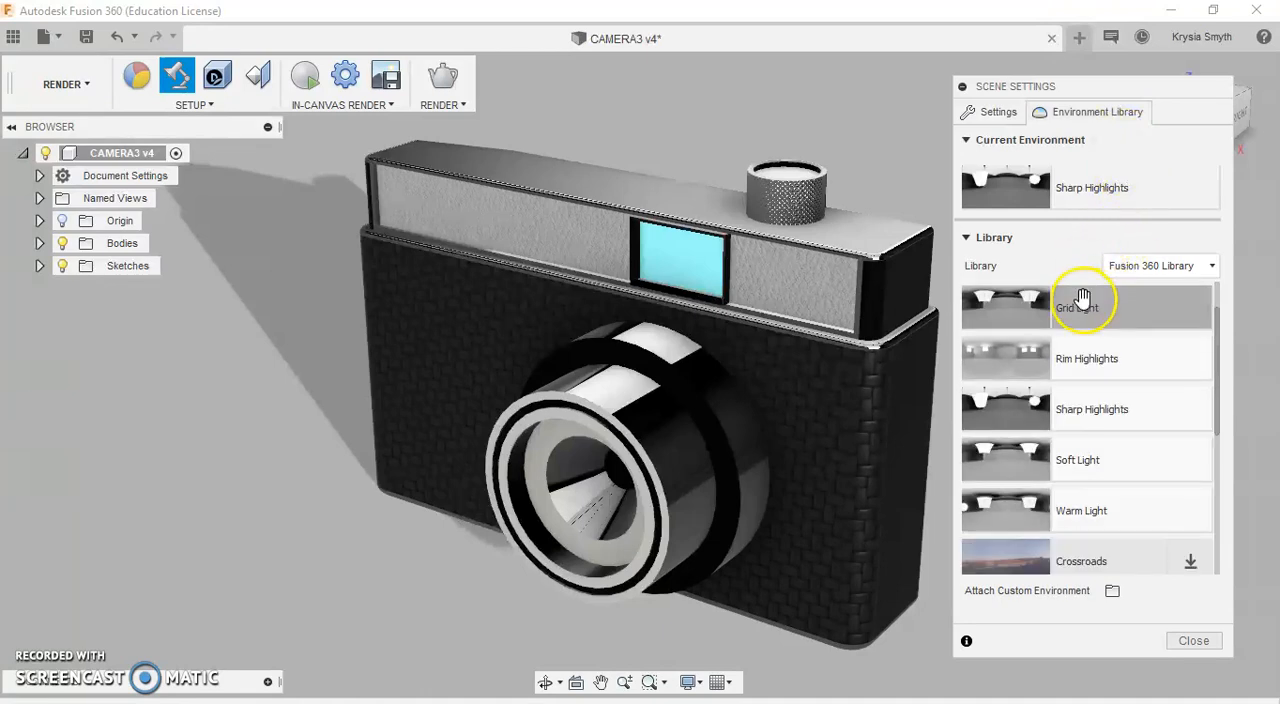
pyautogui.scroll(-3, 1083, 296)
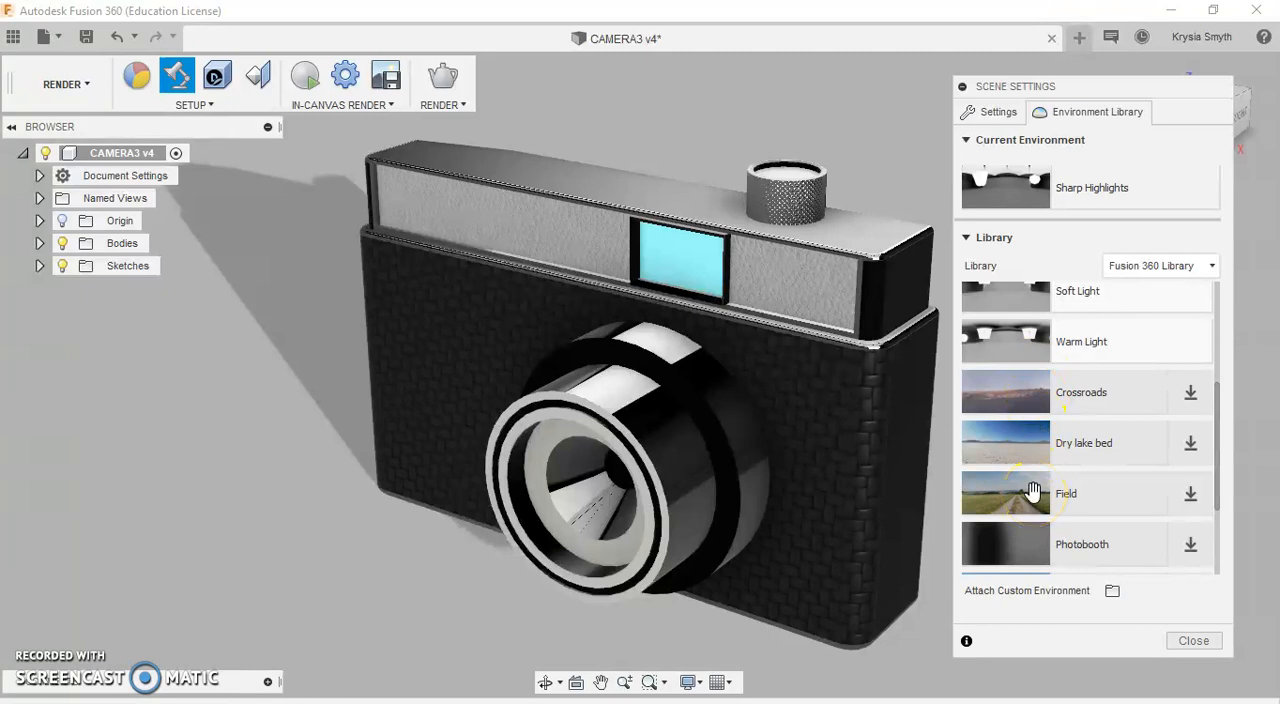
pyautogui.scroll(4, 1033, 492)
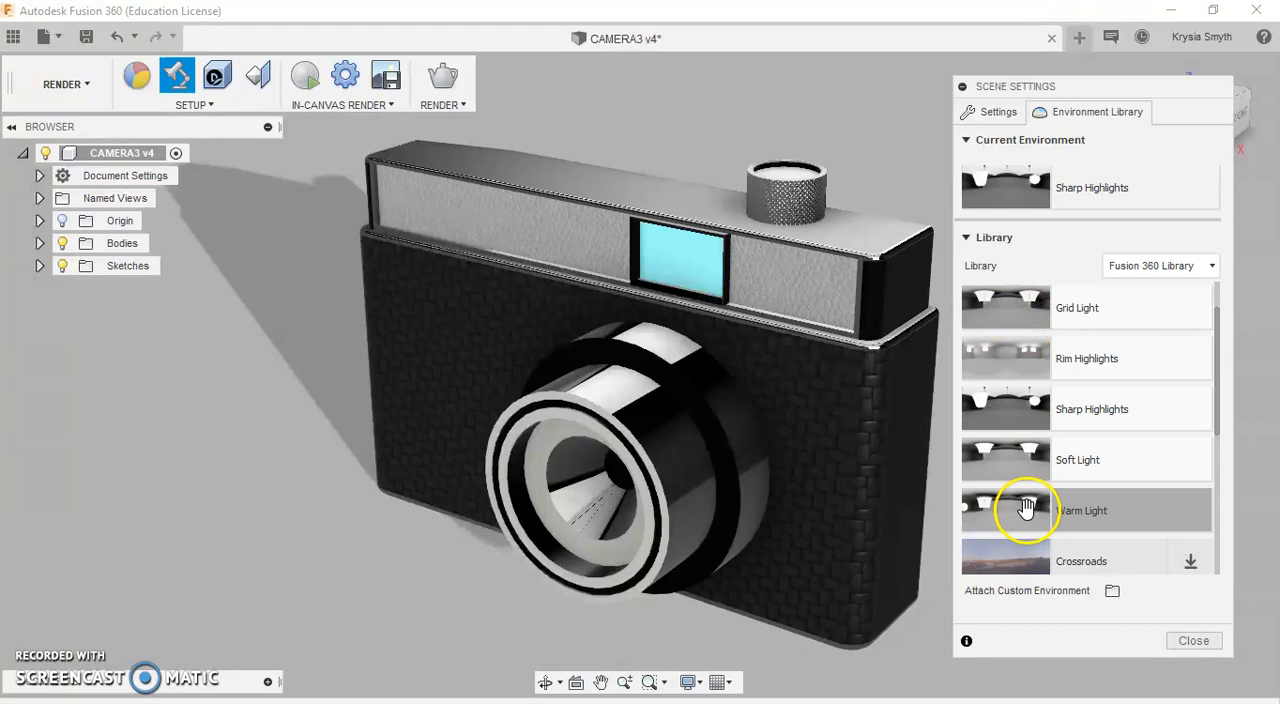
pyautogui.scroll(1, 1003, 445)
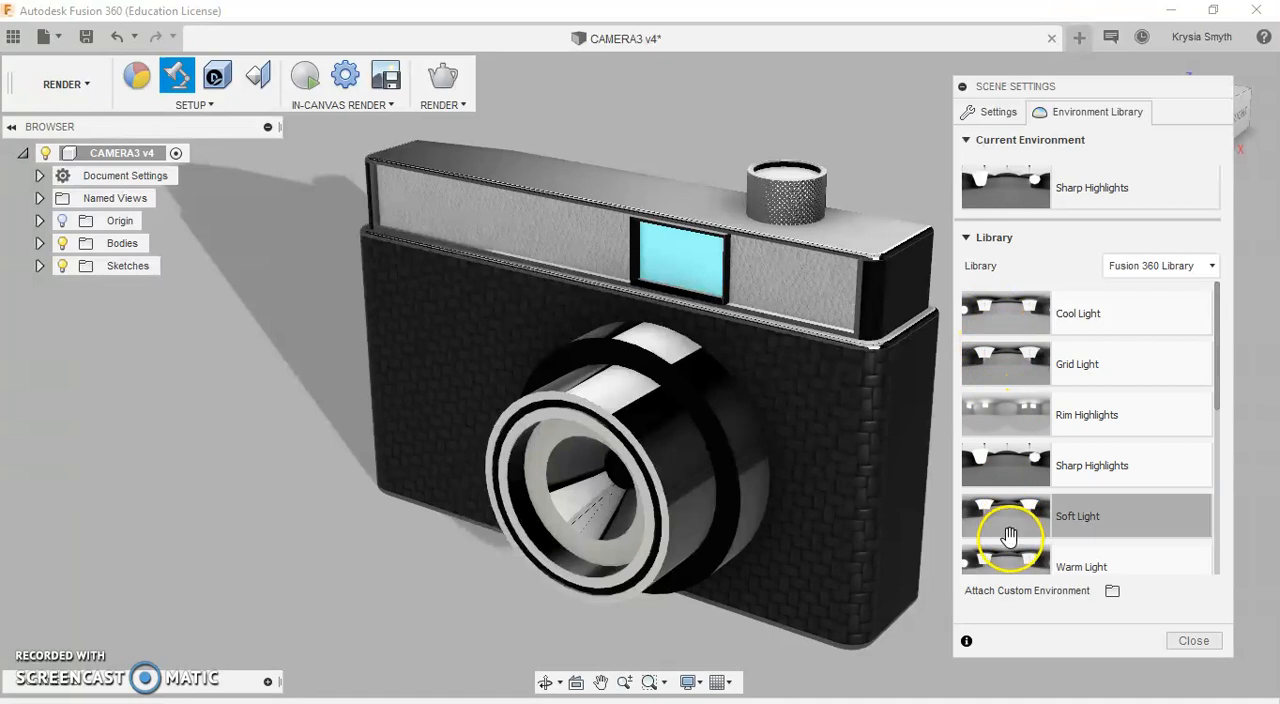
pyautogui.click(1014, 455)
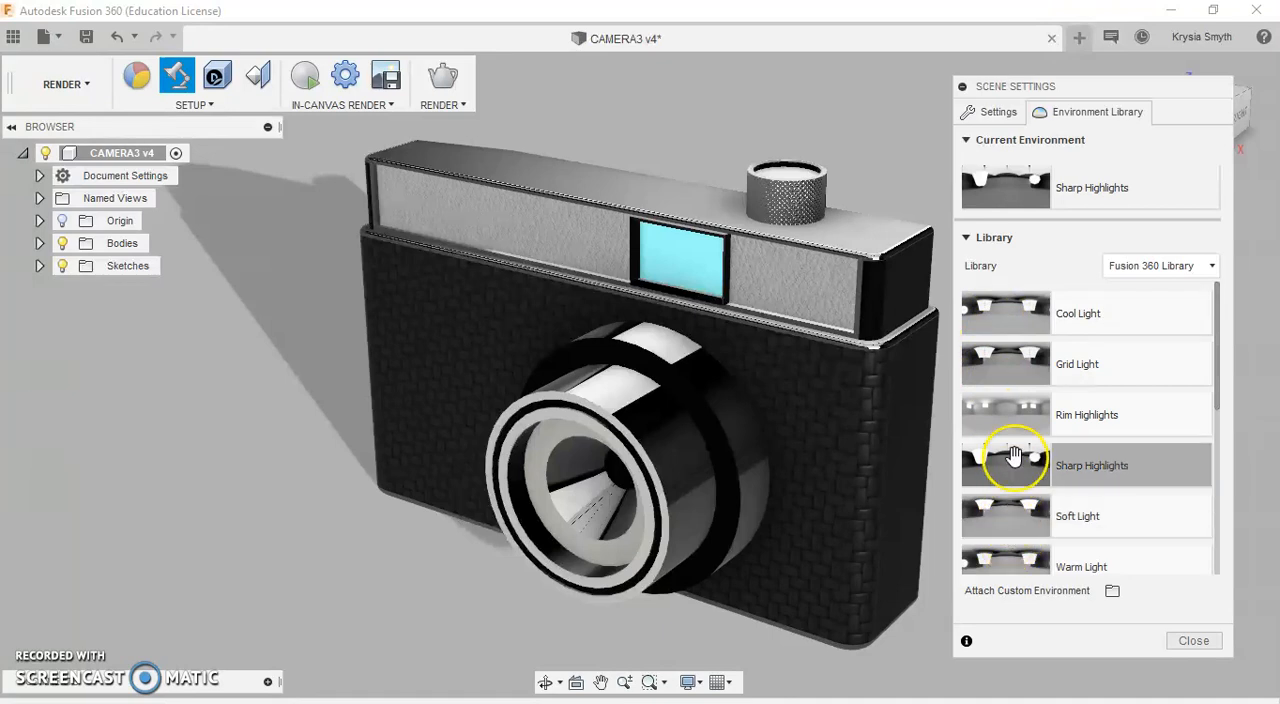
pyautogui.scroll(-1, 1014, 455)
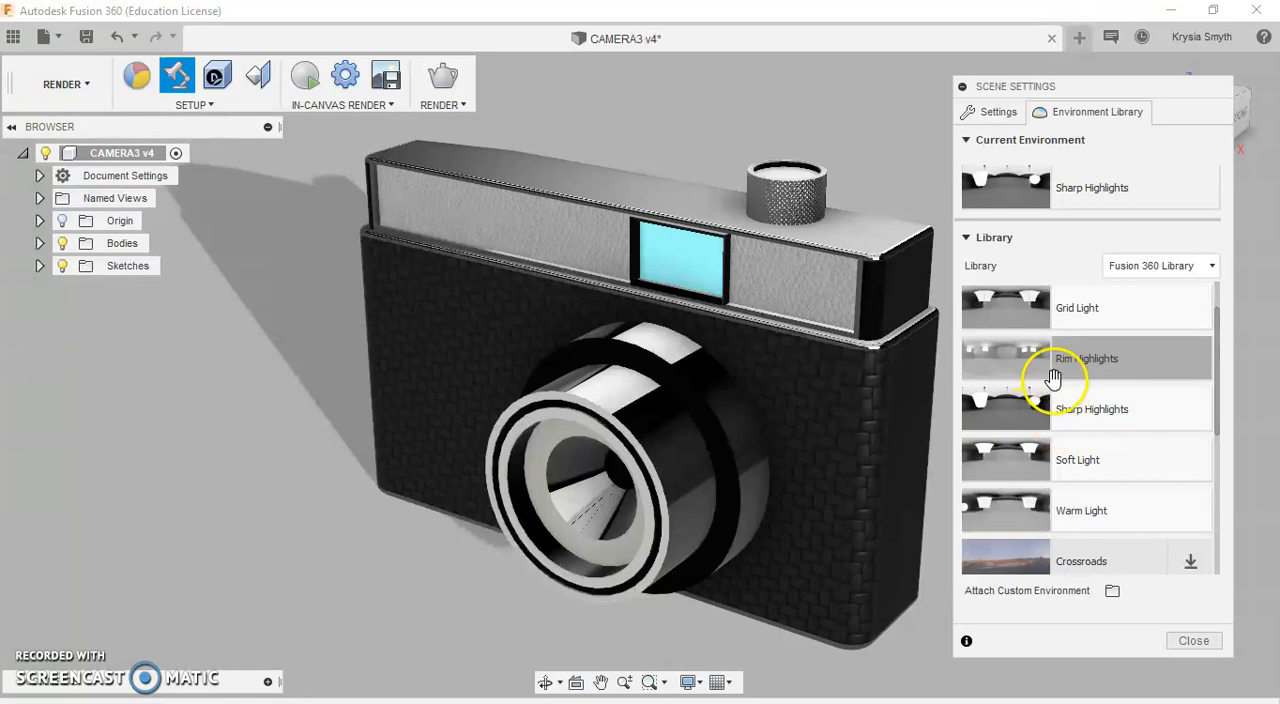
# Step: Enable Flatten Ground and change the scene background to Environment
pyautogui.click(1003, 113)
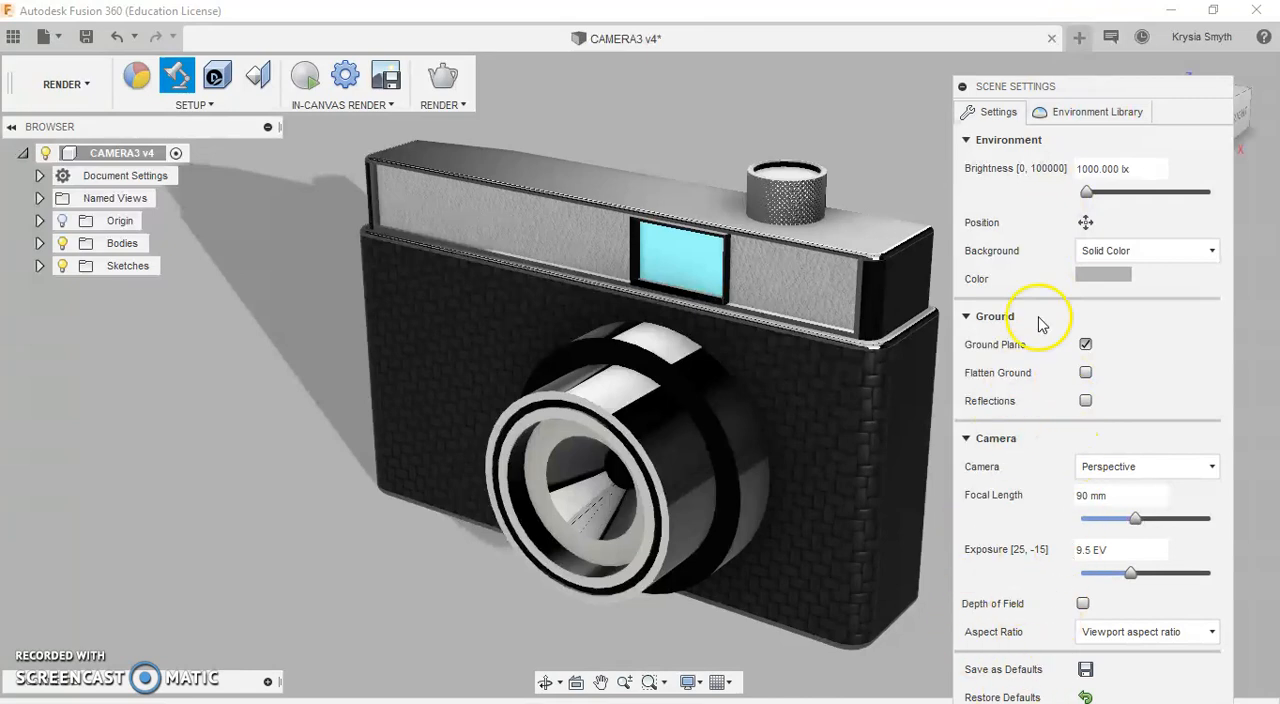
pyautogui.click(1086, 374)
pyautogui.click(1134, 261)
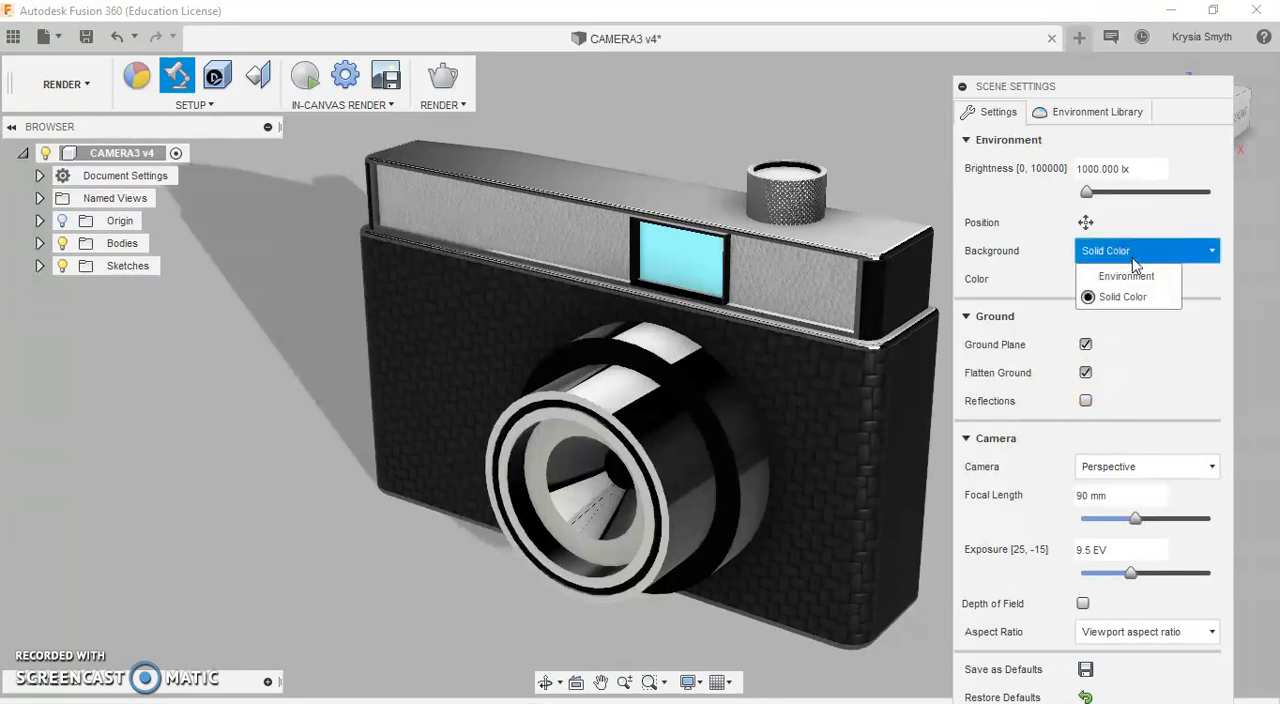
pyautogui.click(1126, 276)
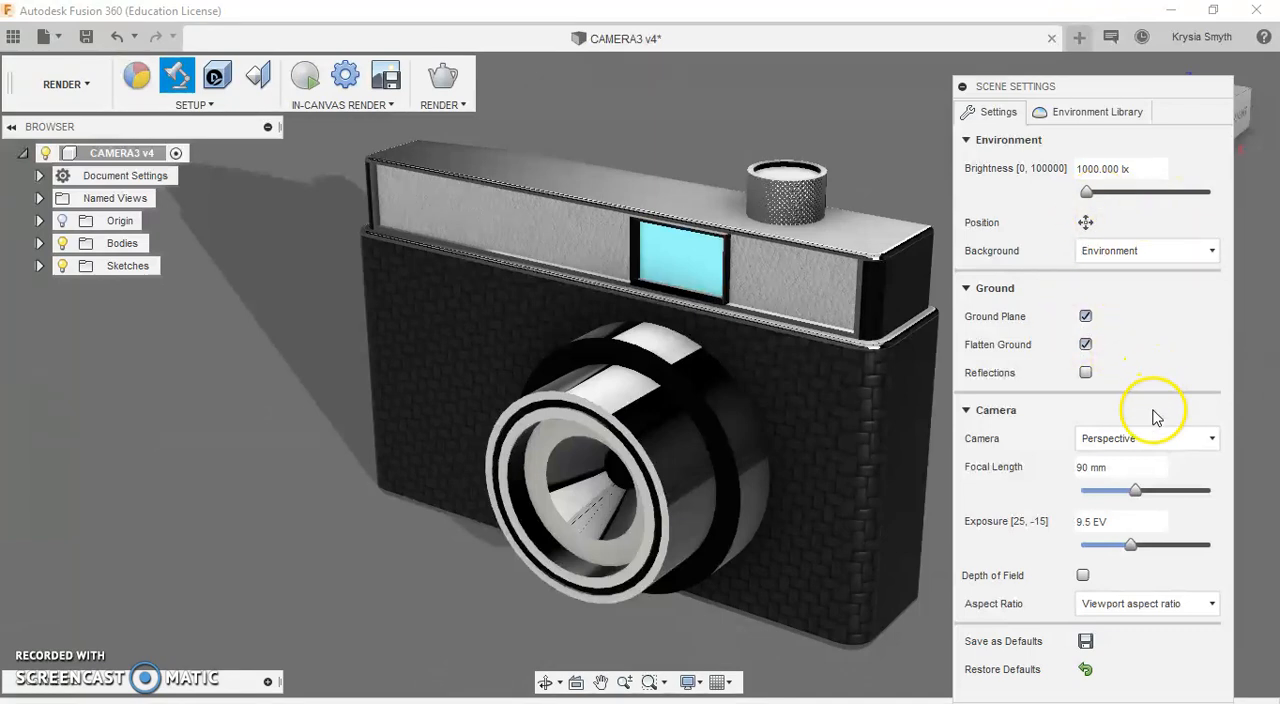
# Step: Keep the Perspective camera and try focal lengths of 200 mm and 20 mm to compare the distortion
pyautogui.click(1153, 440)
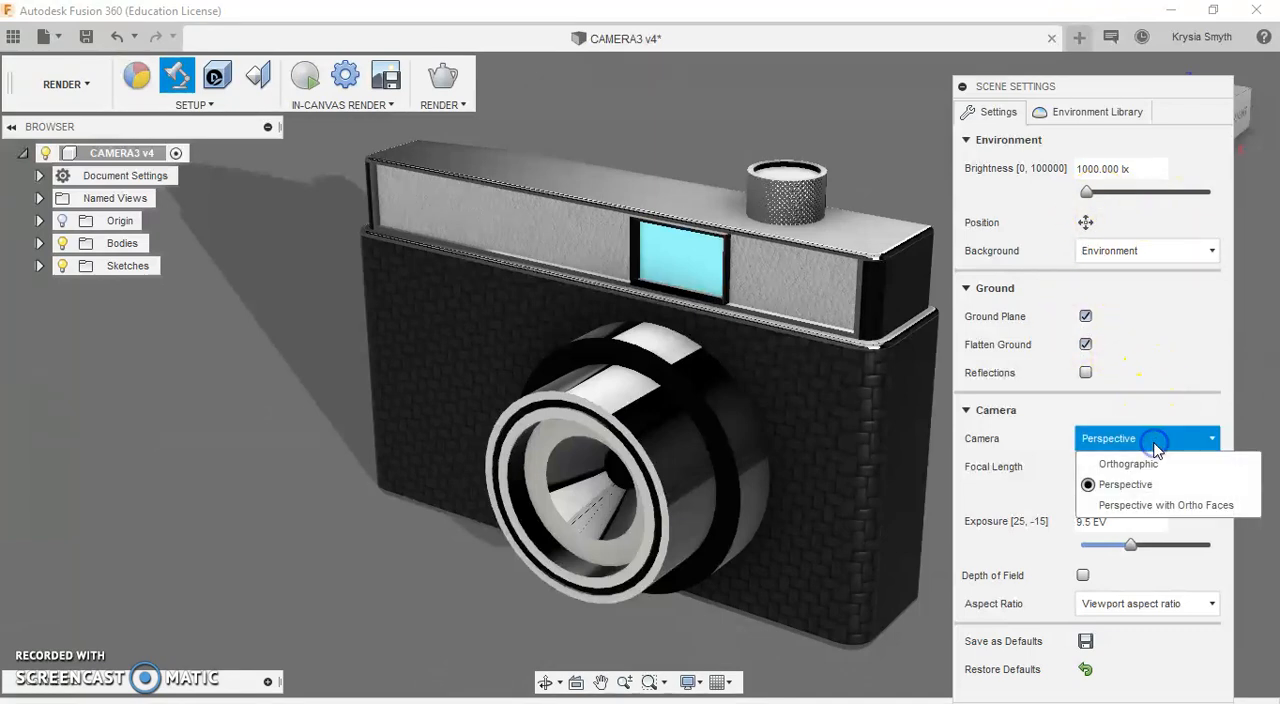
pyautogui.click(1125, 484)
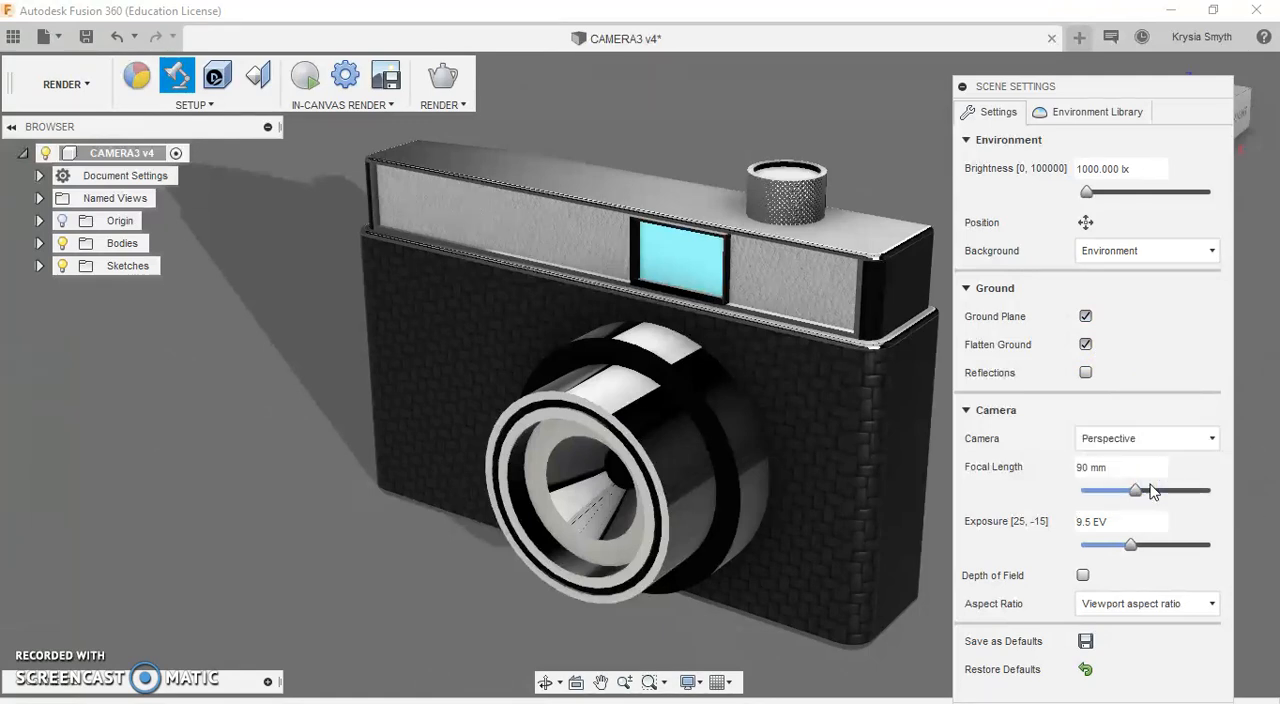
pyautogui.scroll(-5, 481, 298)
pyautogui.scroll(5, 481, 298)
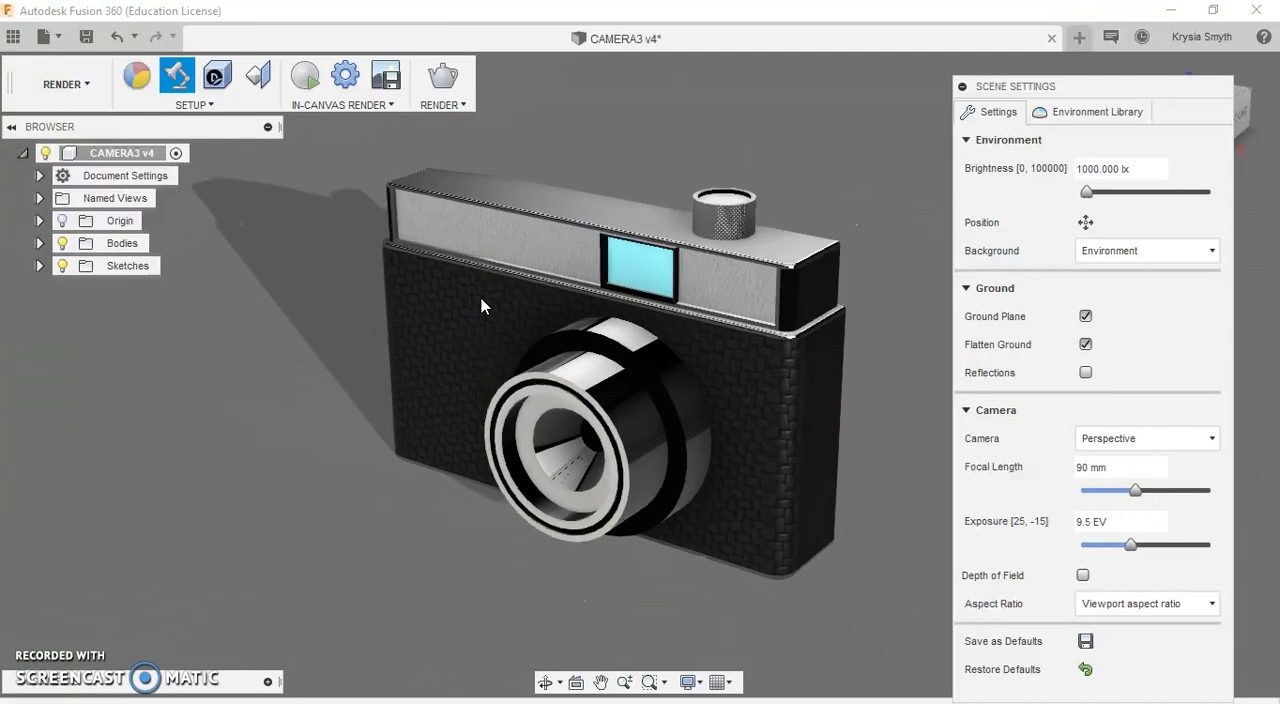
pyautogui.scroll(1, 481, 304)
pyautogui.moveTo(1135, 490); pyautogui.dragTo(1226, 505)
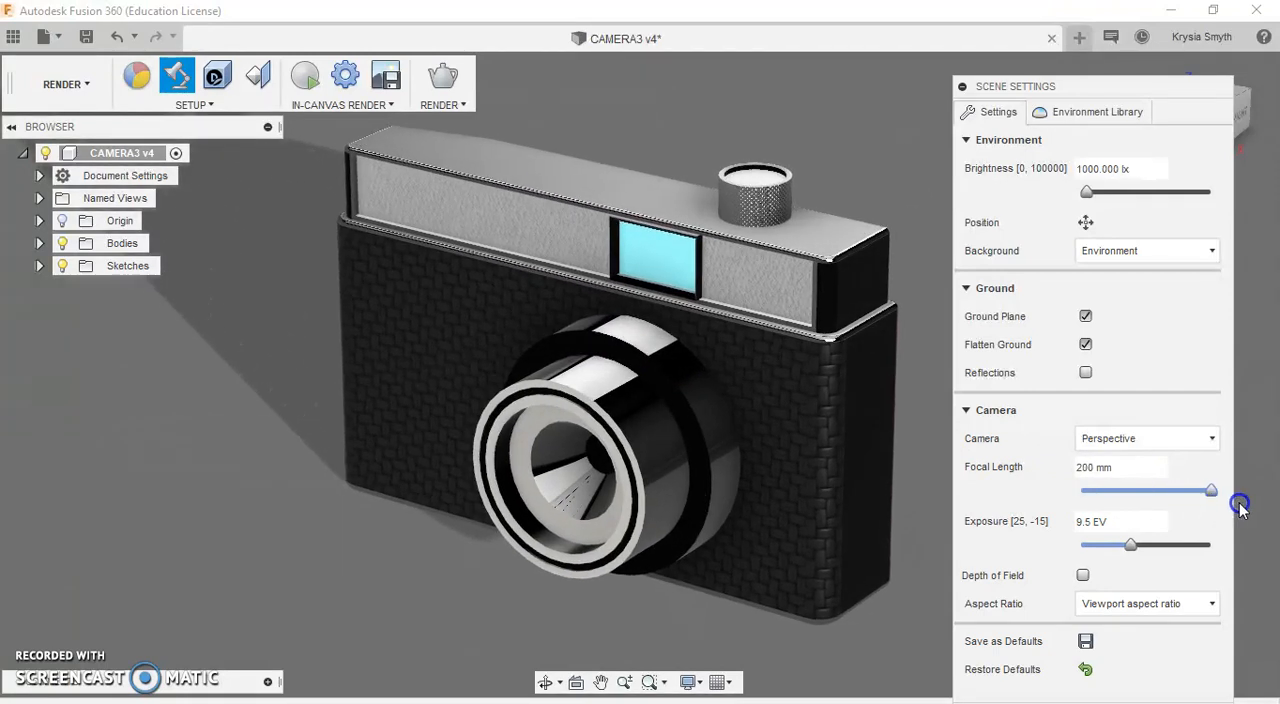
pyautogui.moveTo(1210, 500); pyautogui.dragTo(1088, 508)
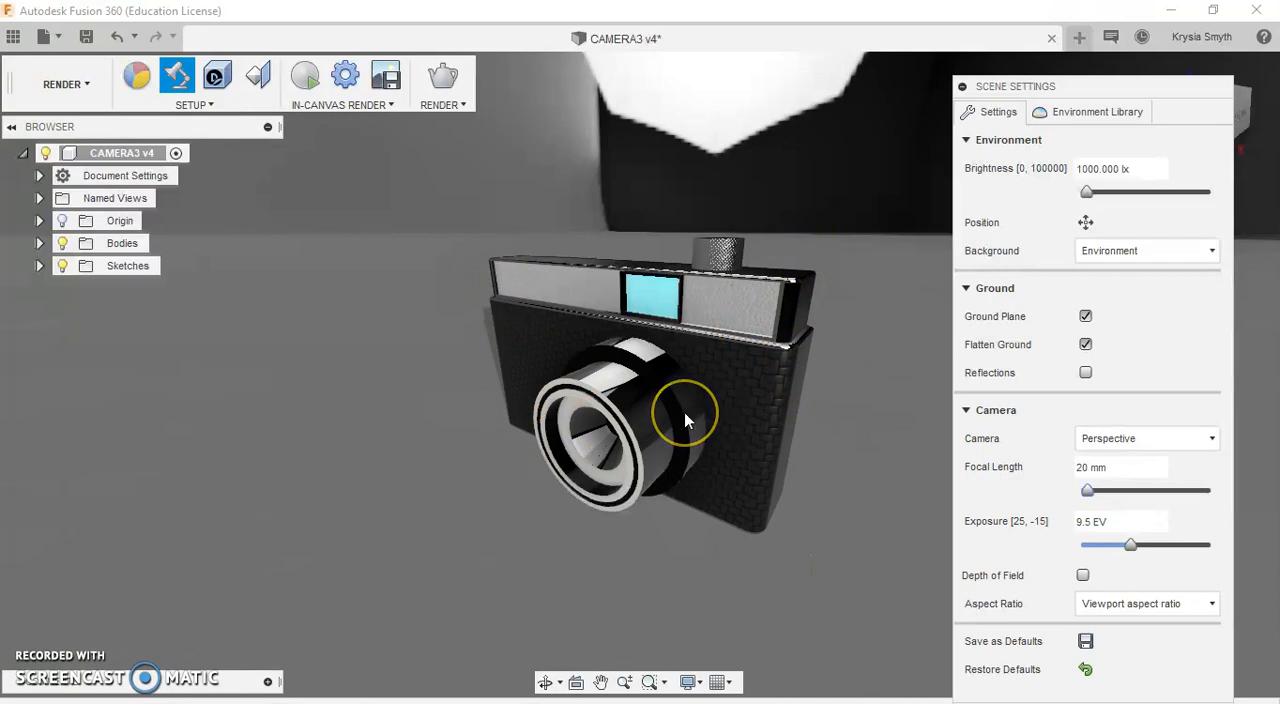
pyautogui.scroll(4, 687, 408)
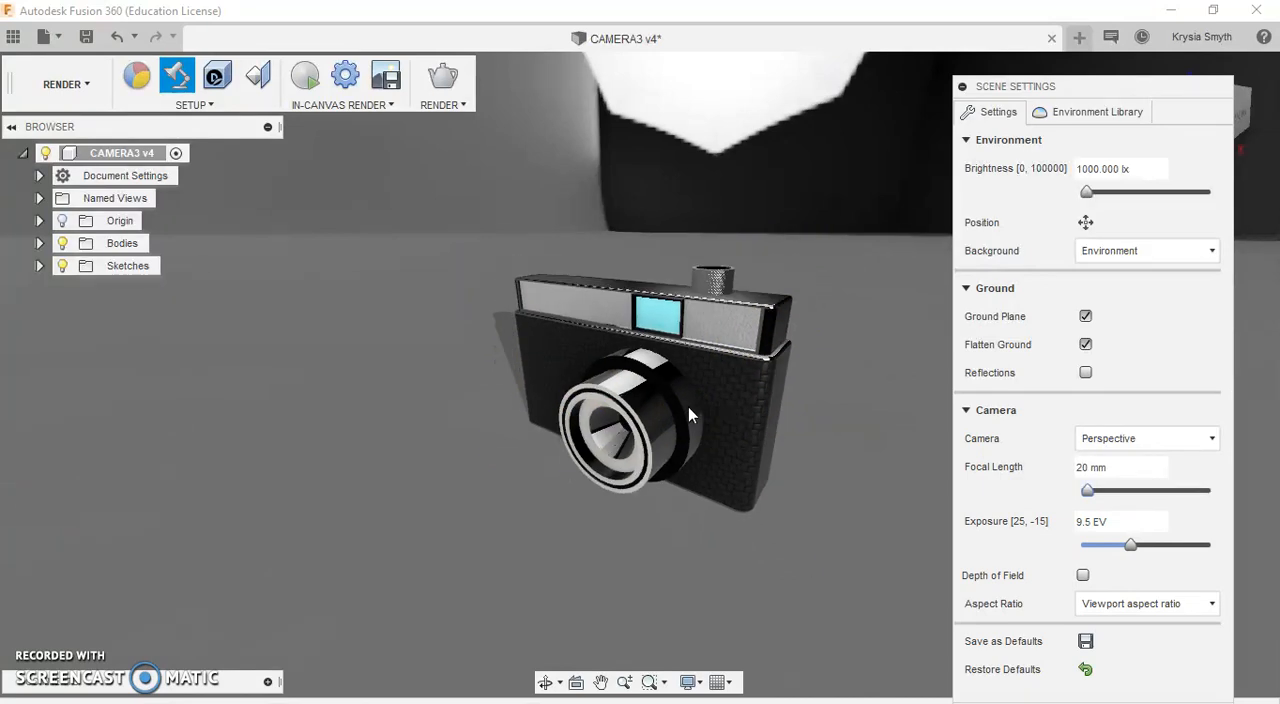
pyautogui.scroll(2, 688, 406)
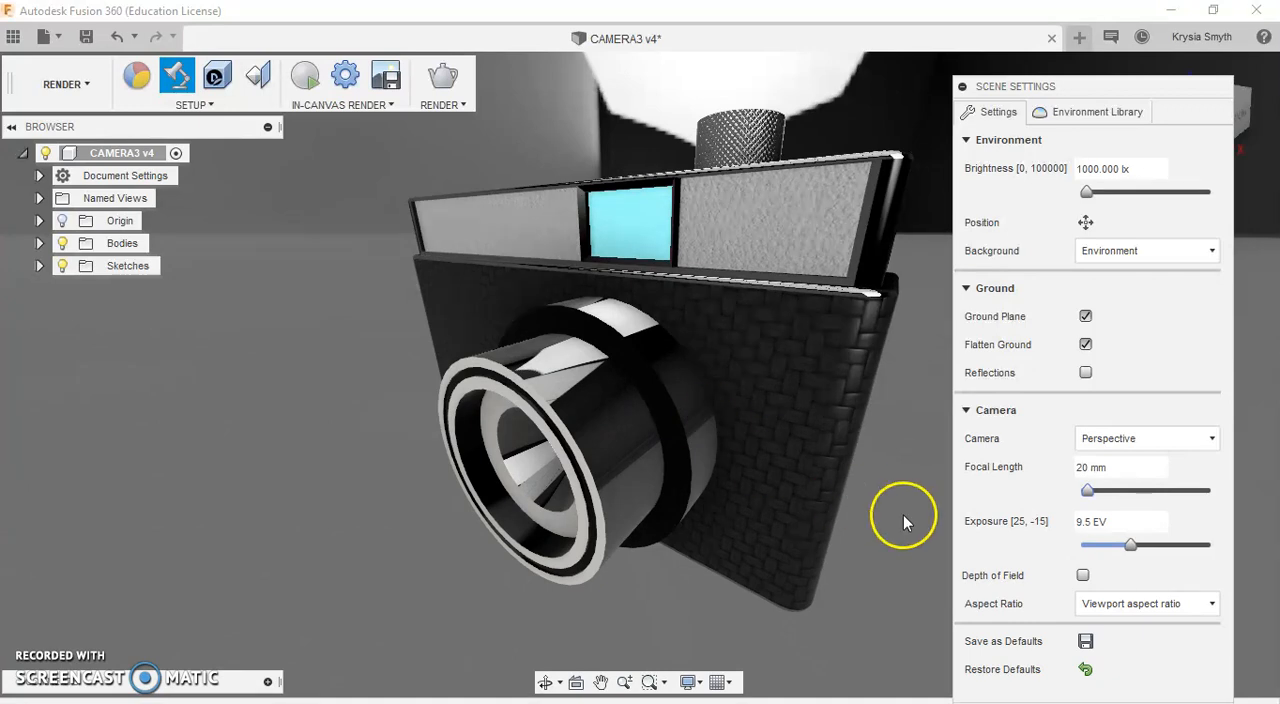
# Step: Set the scene camera's focal length to 61 mm and enable Depth of Field
pyautogui.moveTo(1087, 491); pyautogui.dragTo(1131, 505)
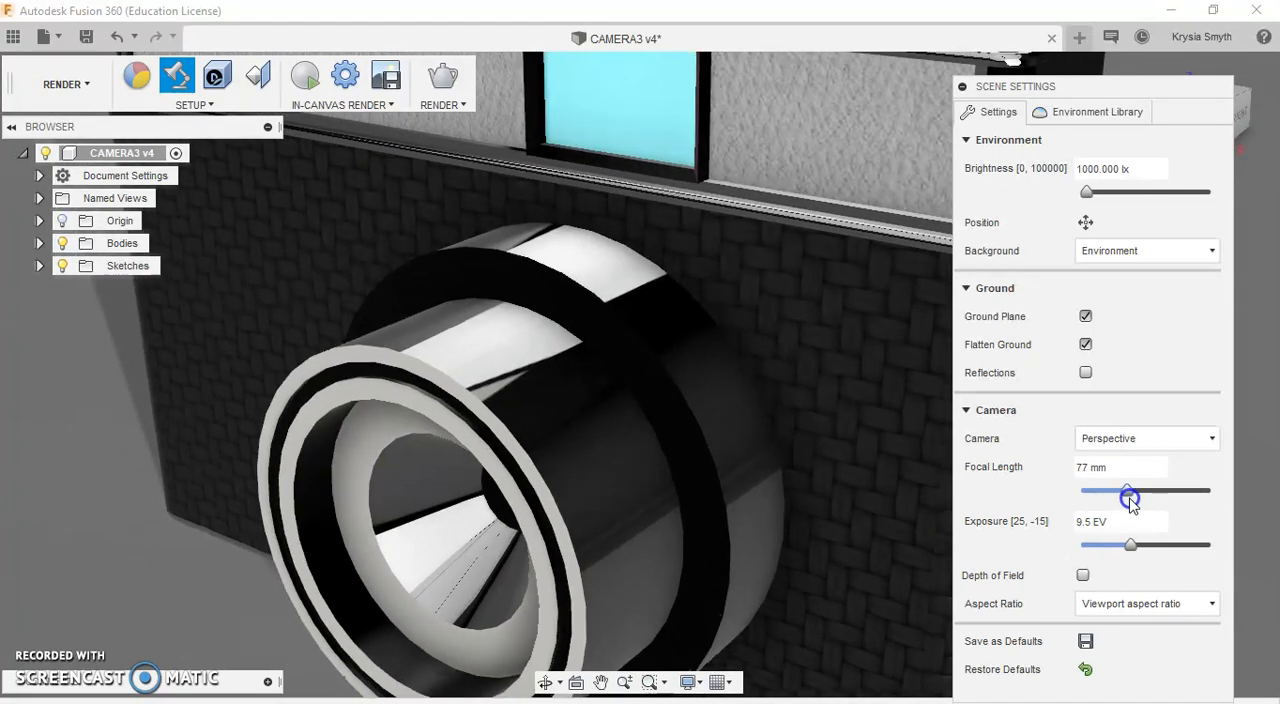
pyautogui.scroll(-3, 749, 395)
pyautogui.scroll(-2, 749, 395)
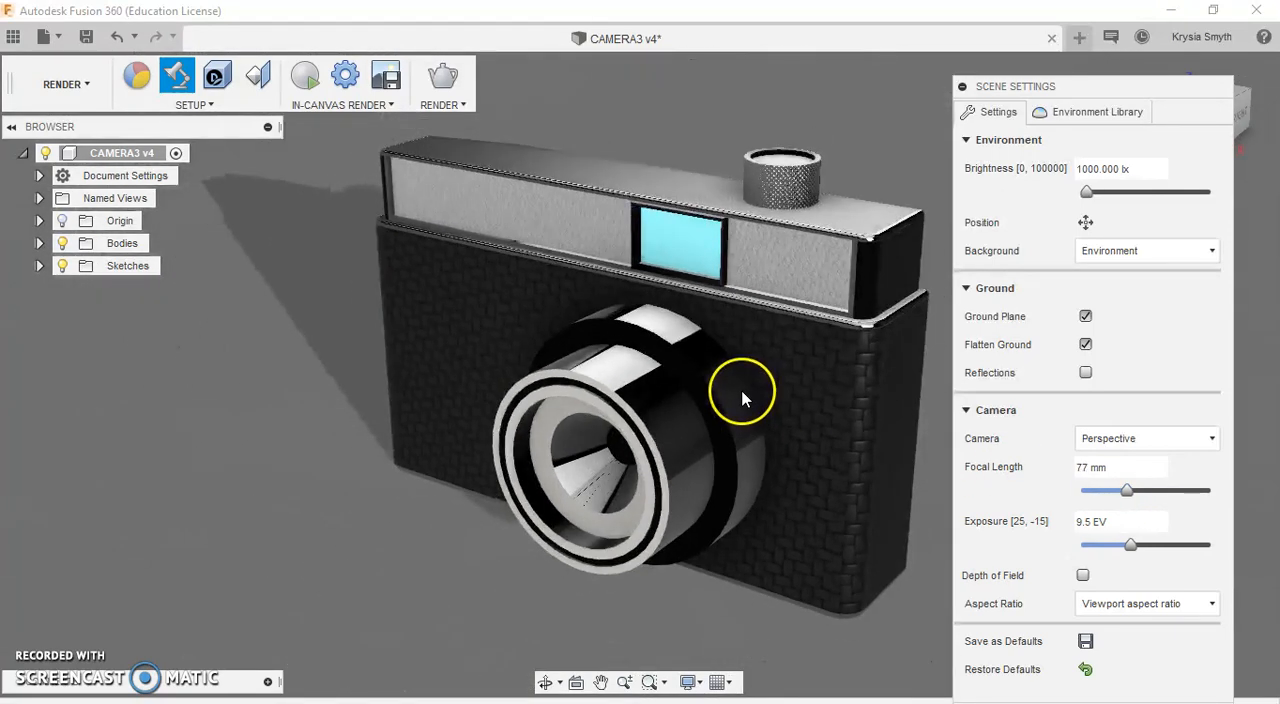
pyautogui.moveTo(1129, 497)
pyautogui.mouseDown()
pyautogui.moveTo(1143, 499)
pyautogui.moveTo(1117, 504)
pyautogui.mouseUp()
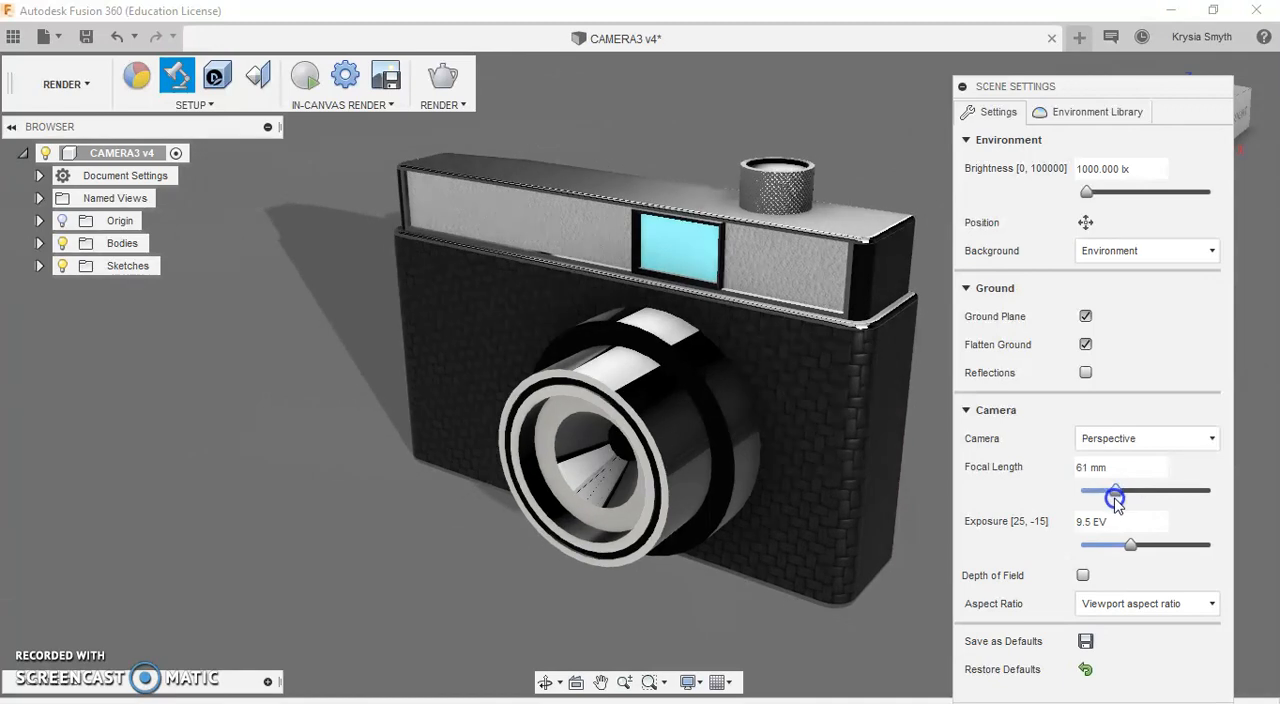
pyautogui.click(1084, 577)
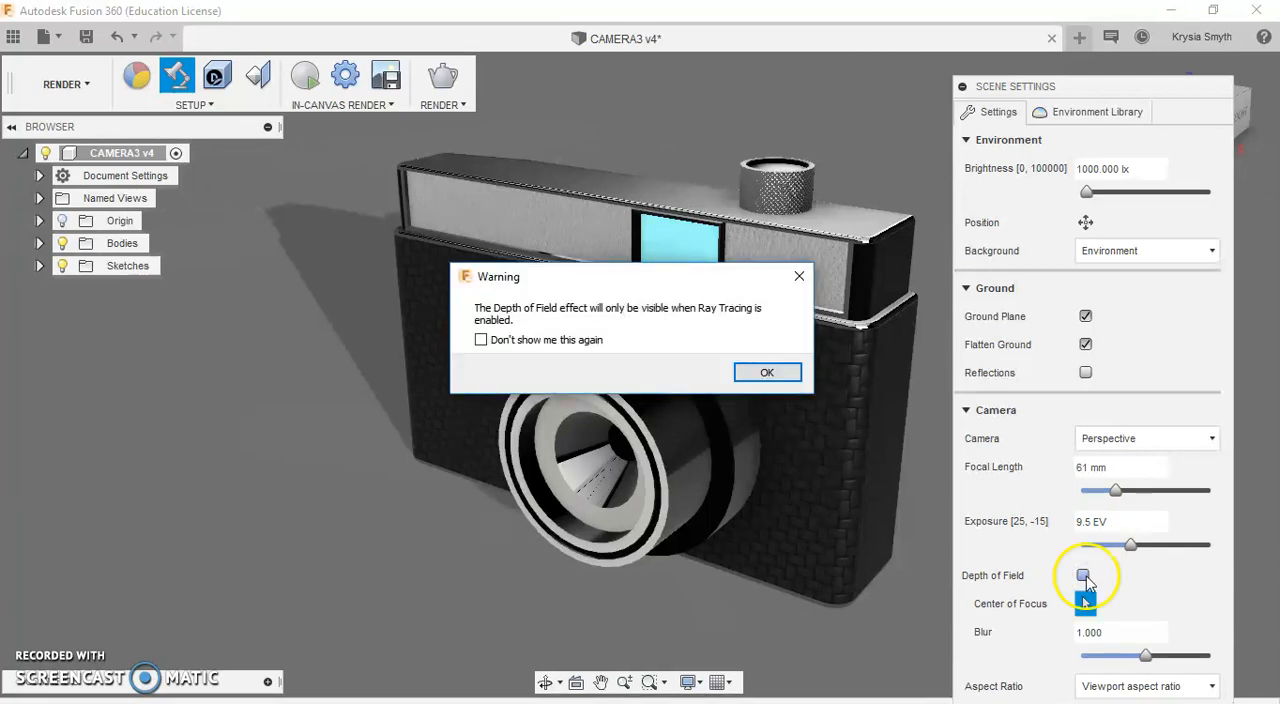
pyautogui.click(765, 372)
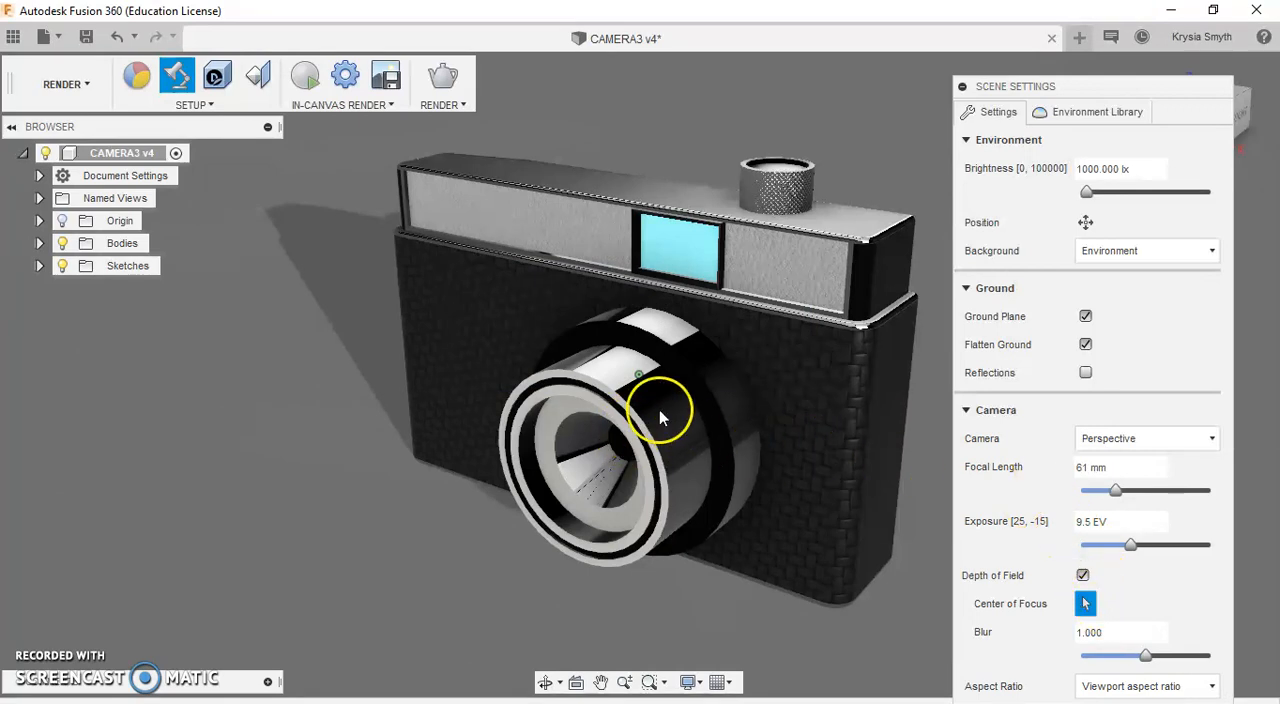
# Step: Place the depth-of-field center of focus on the lens barrel and set the blur to 0.102
pyautogui.click(543, 217)
pyautogui.click(876, 370)
pyautogui.click(645, 429)
pyautogui.click(838, 322)
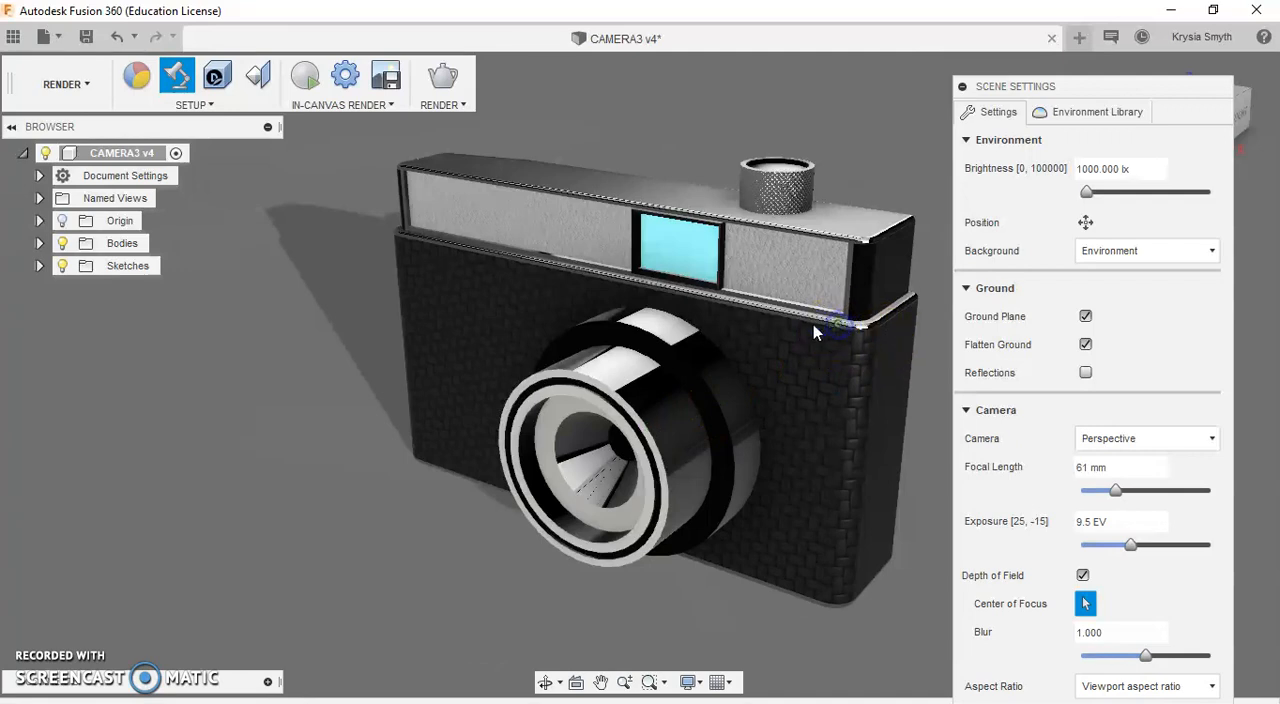
pyautogui.click(637, 412)
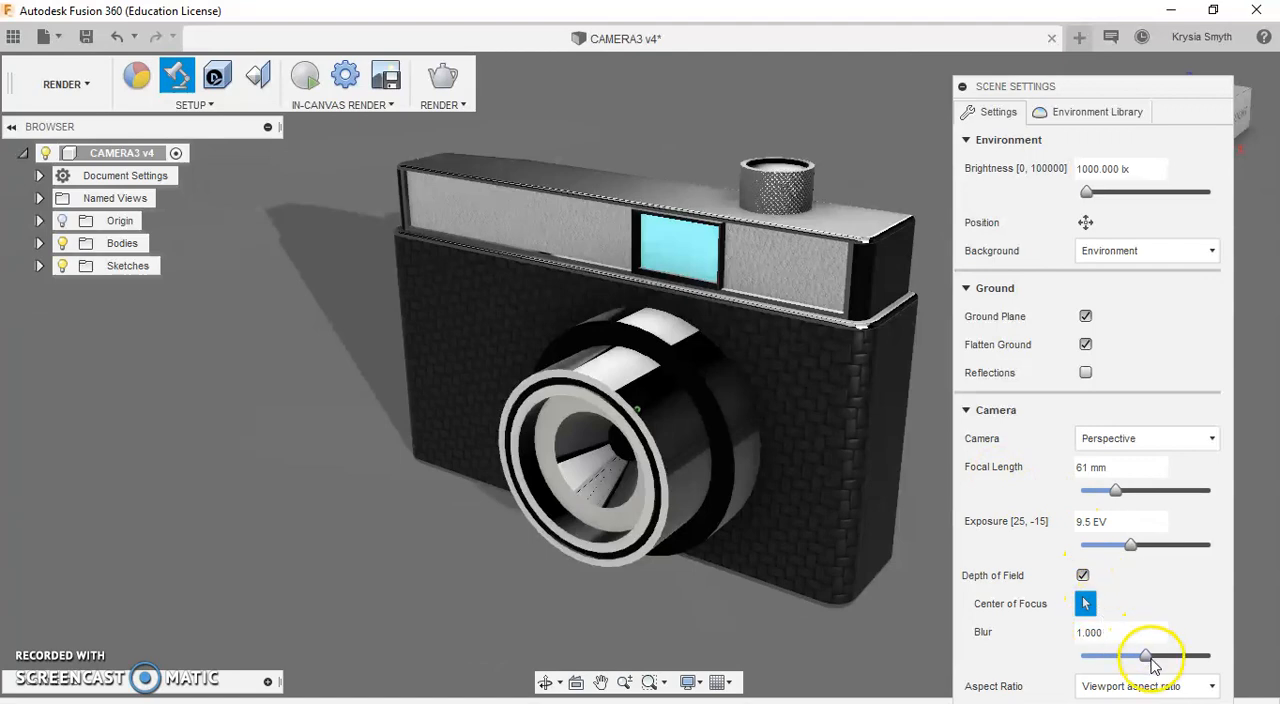
pyautogui.moveTo(1146, 660); pyautogui.dragTo(1100, 662)
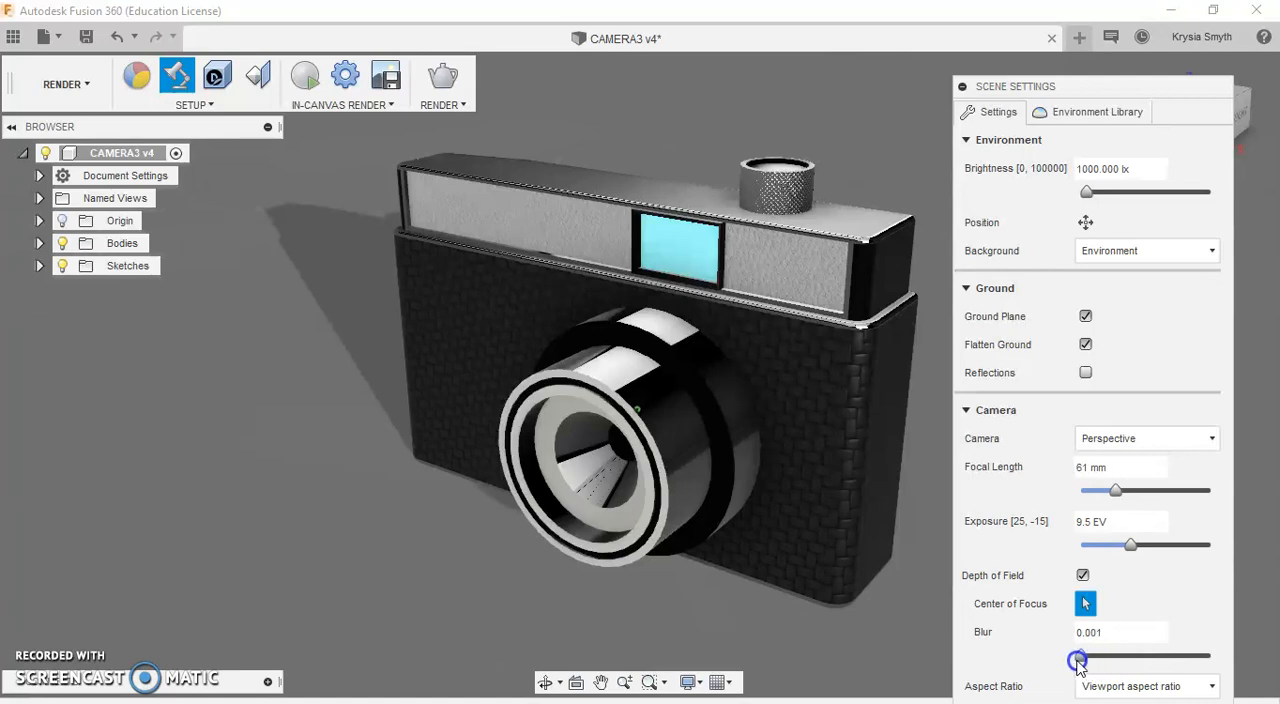
pyautogui.moveTo(1086, 664); pyautogui.dragTo(1103, 666)
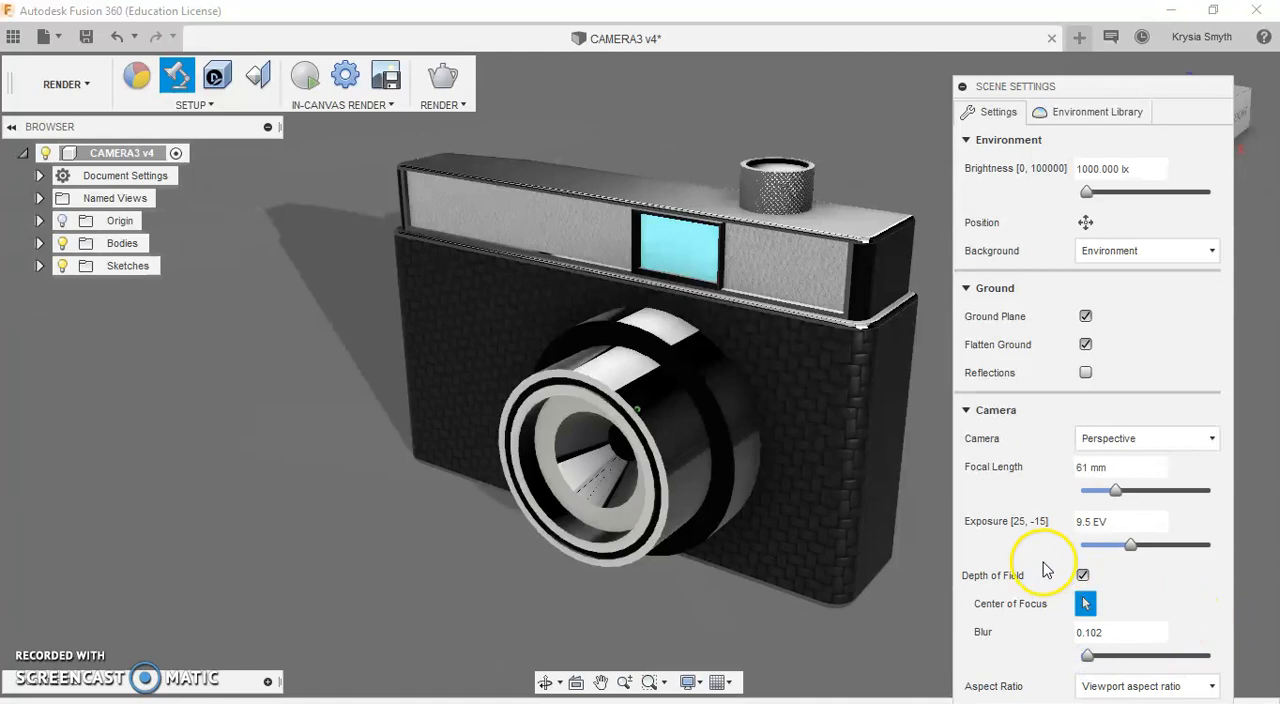
# Step: Compare the 16:9 Widescreen and 1:1 Square aspect ratios and set the scene to 4:3 Presentation
pyautogui.moveTo(1086, 88); pyautogui.dragTo(1085, 1)
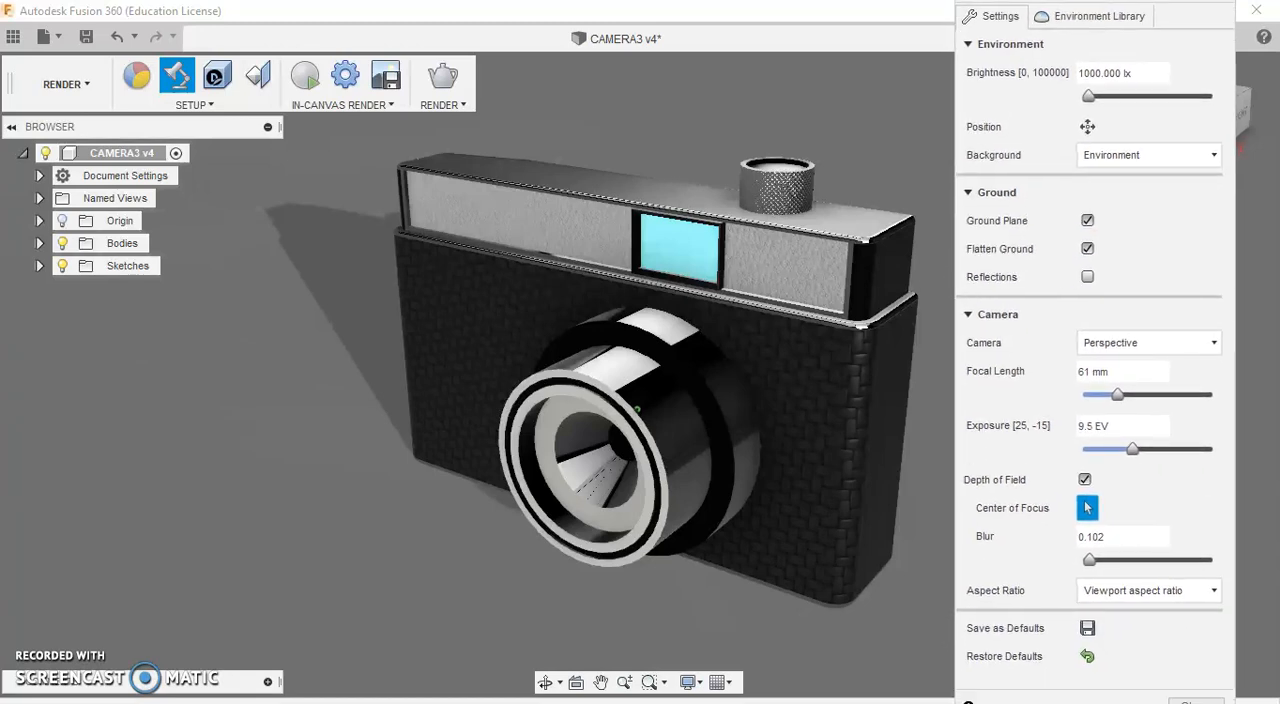
pyautogui.click(1166, 600)
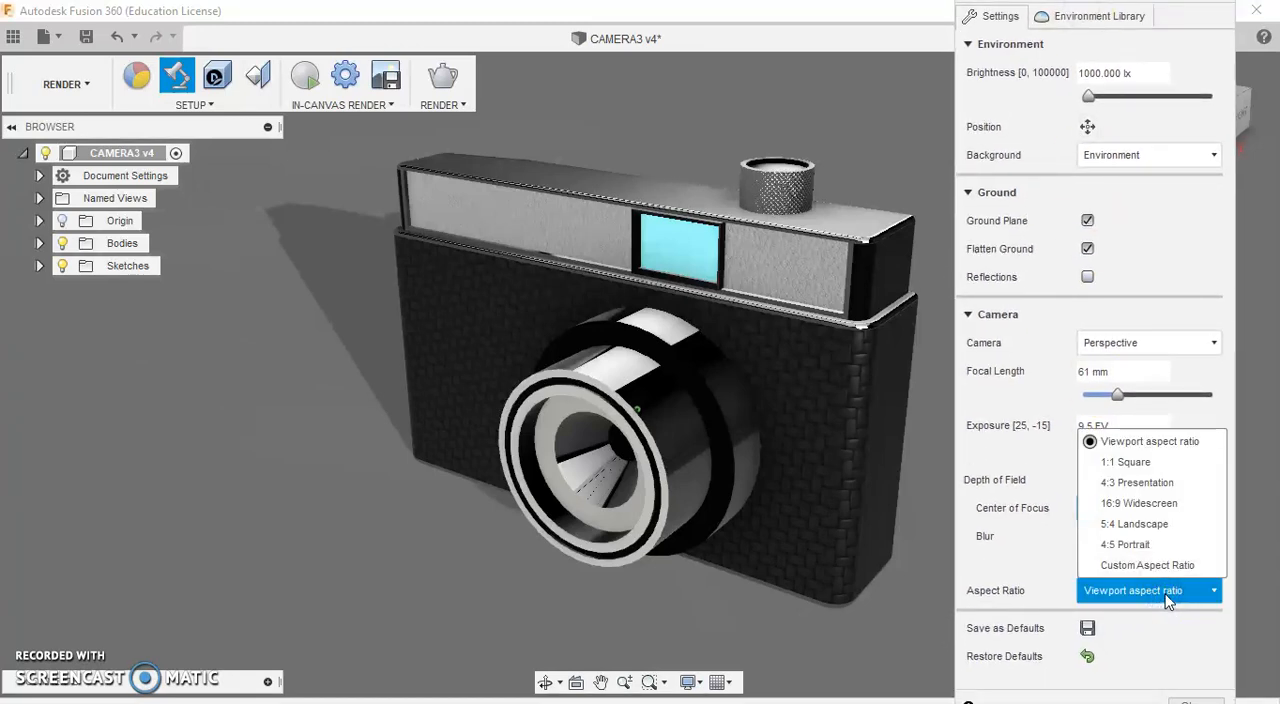
pyautogui.click(1118, 485)
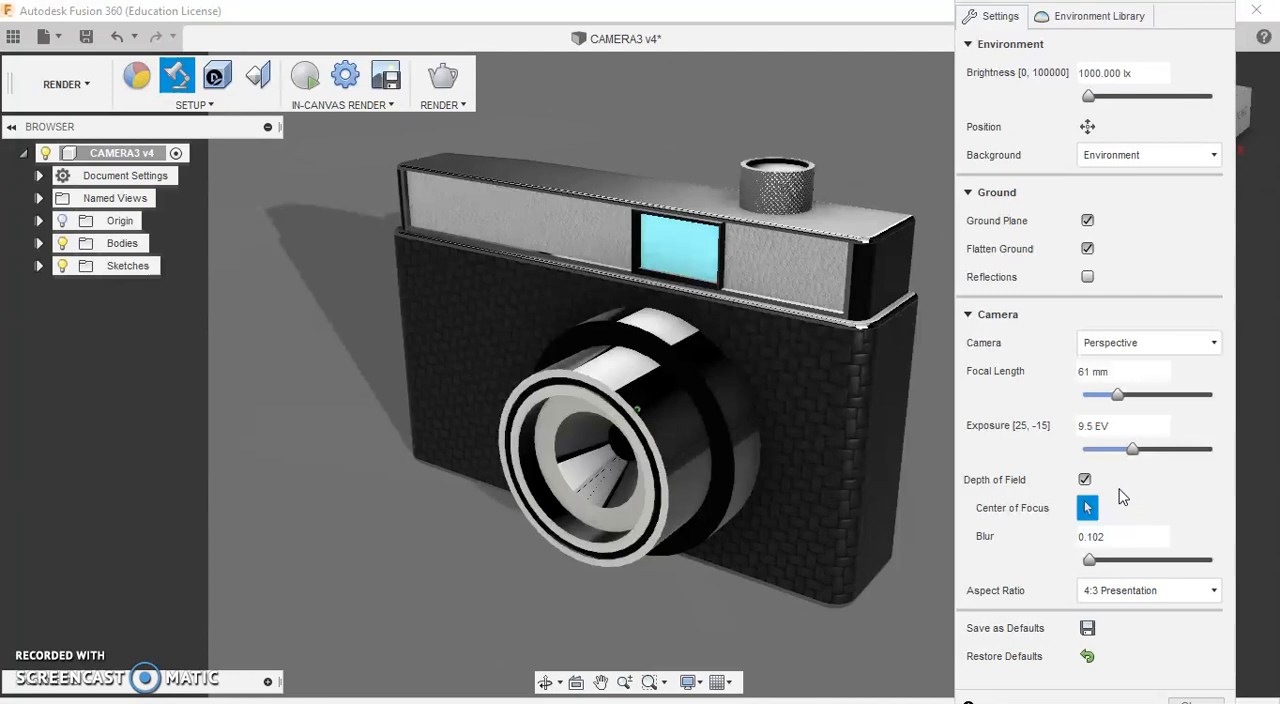
pyautogui.click(1176, 606)
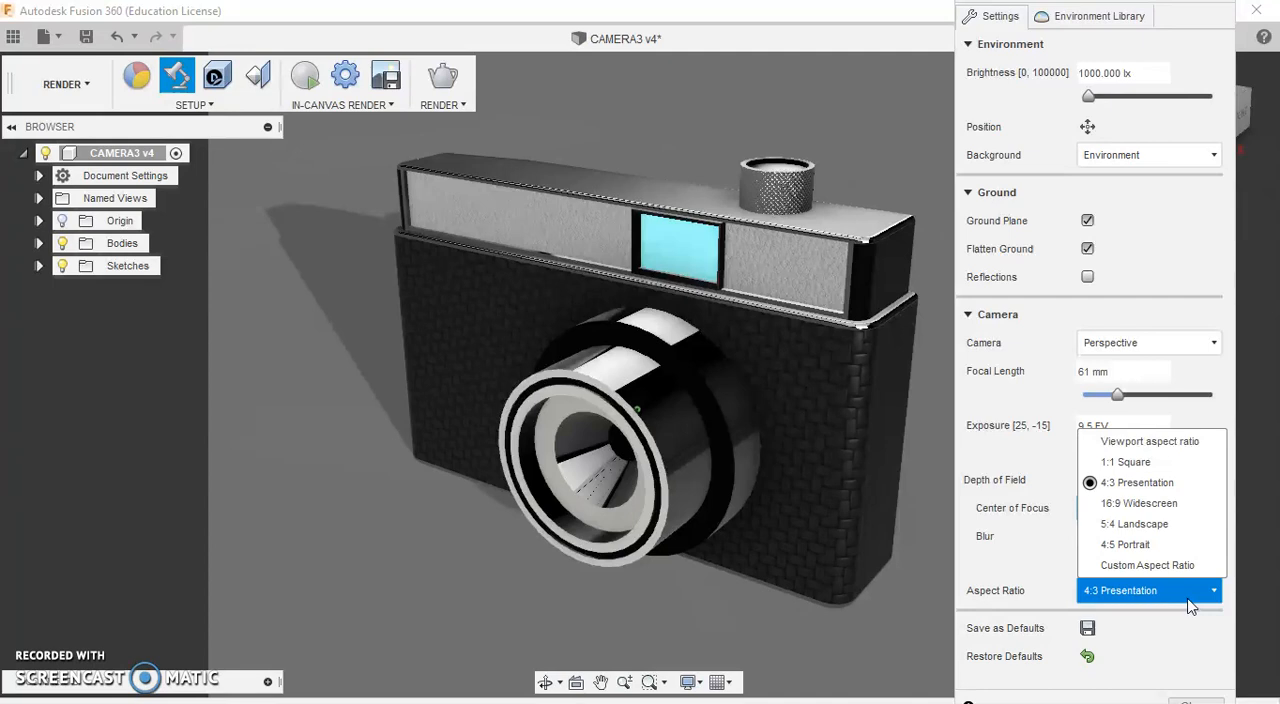
pyautogui.click(1148, 503)
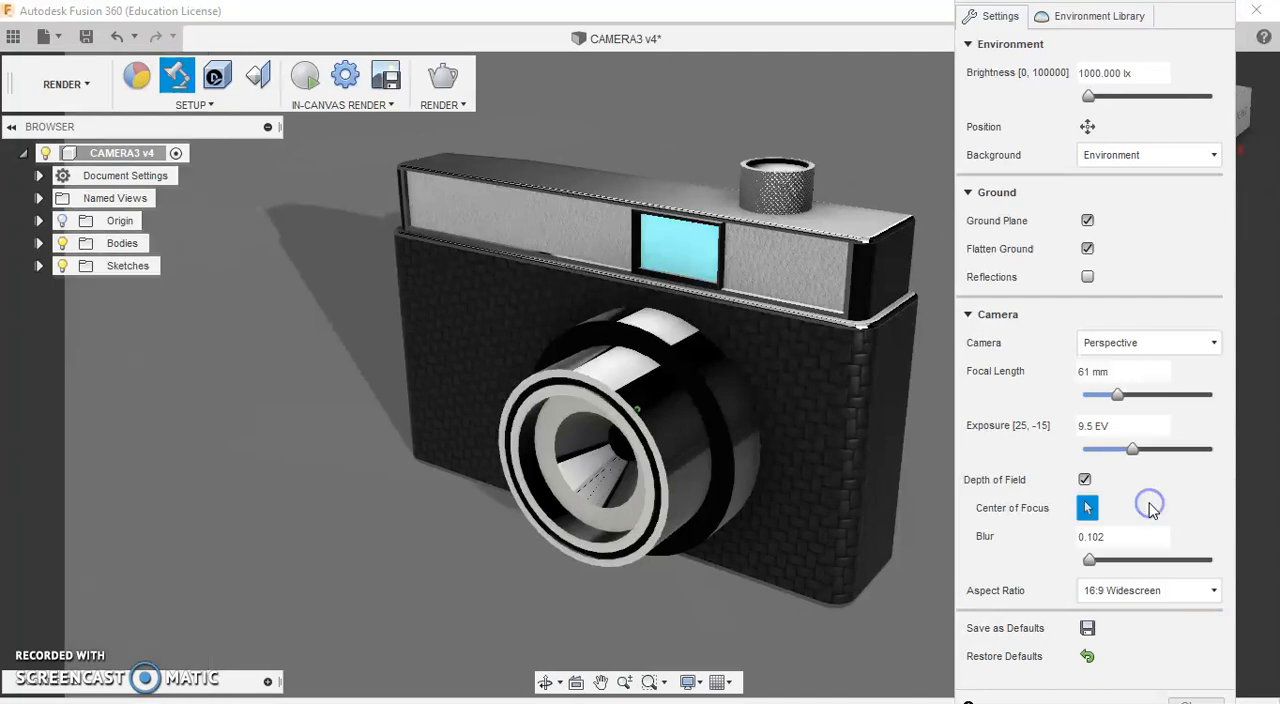
pyautogui.click(1186, 592)
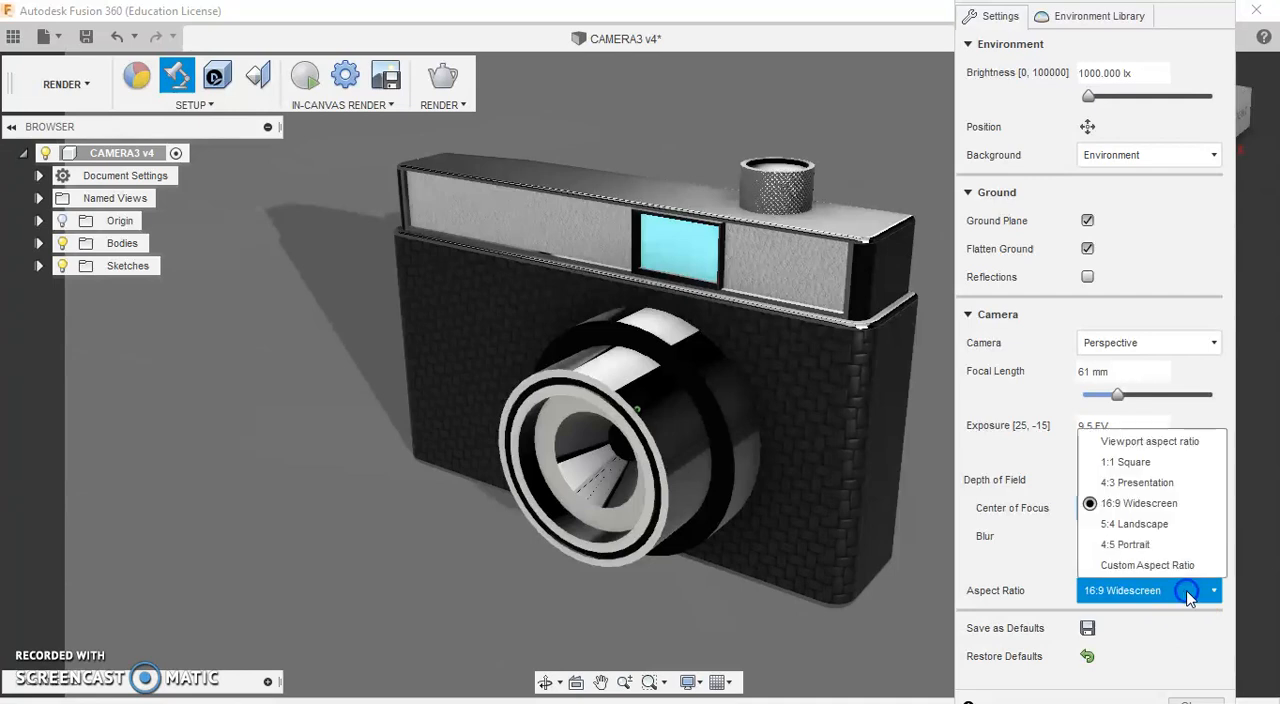
pyautogui.click(1126, 461)
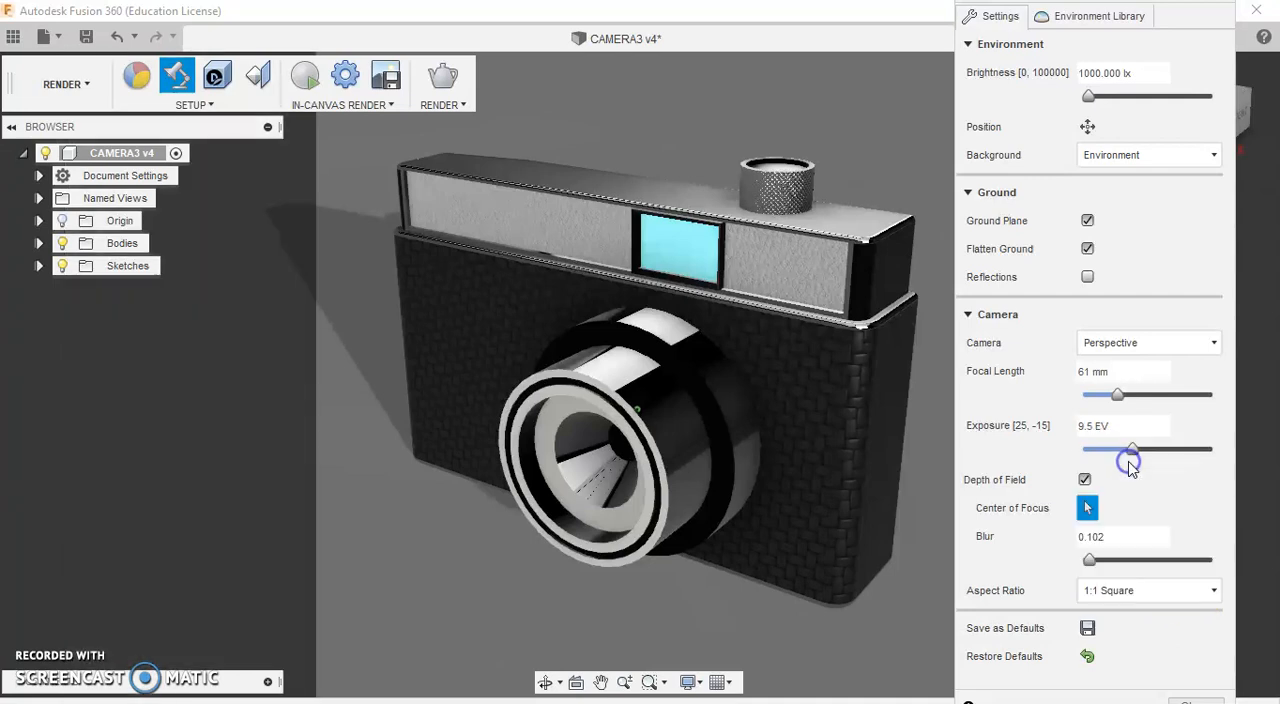
pyautogui.click(1157, 589)
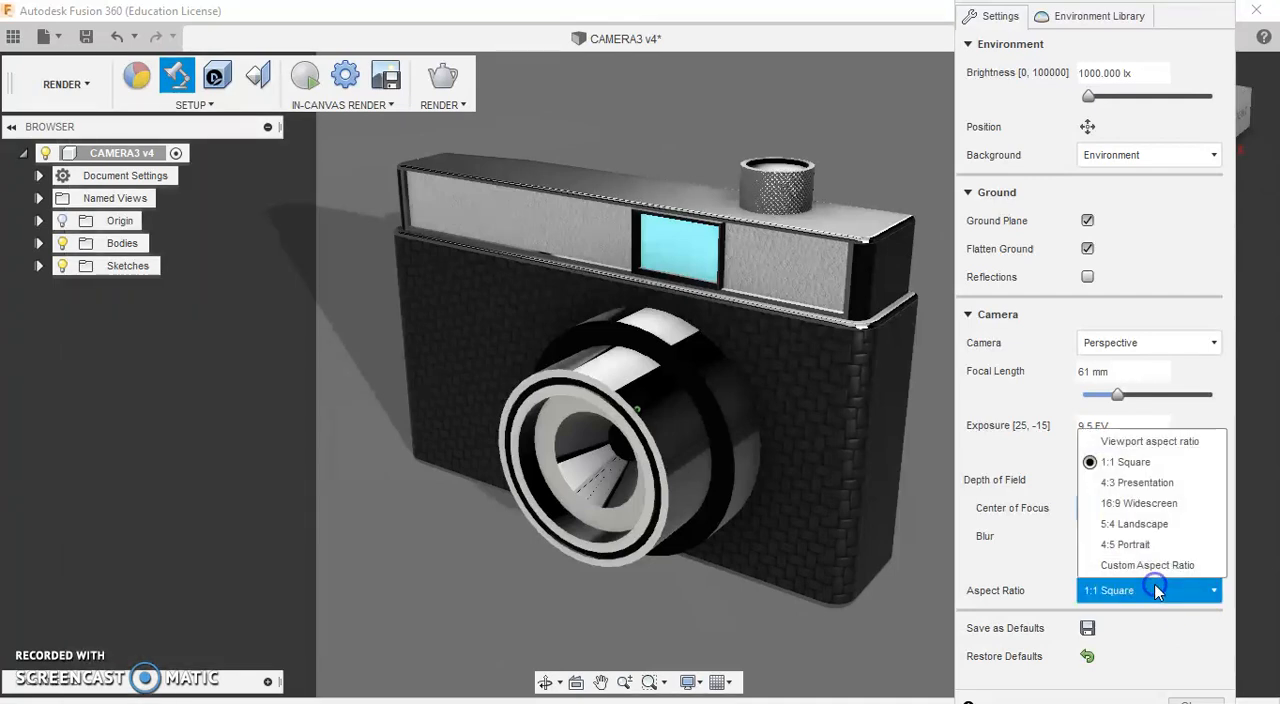
pyautogui.click(1128, 483)
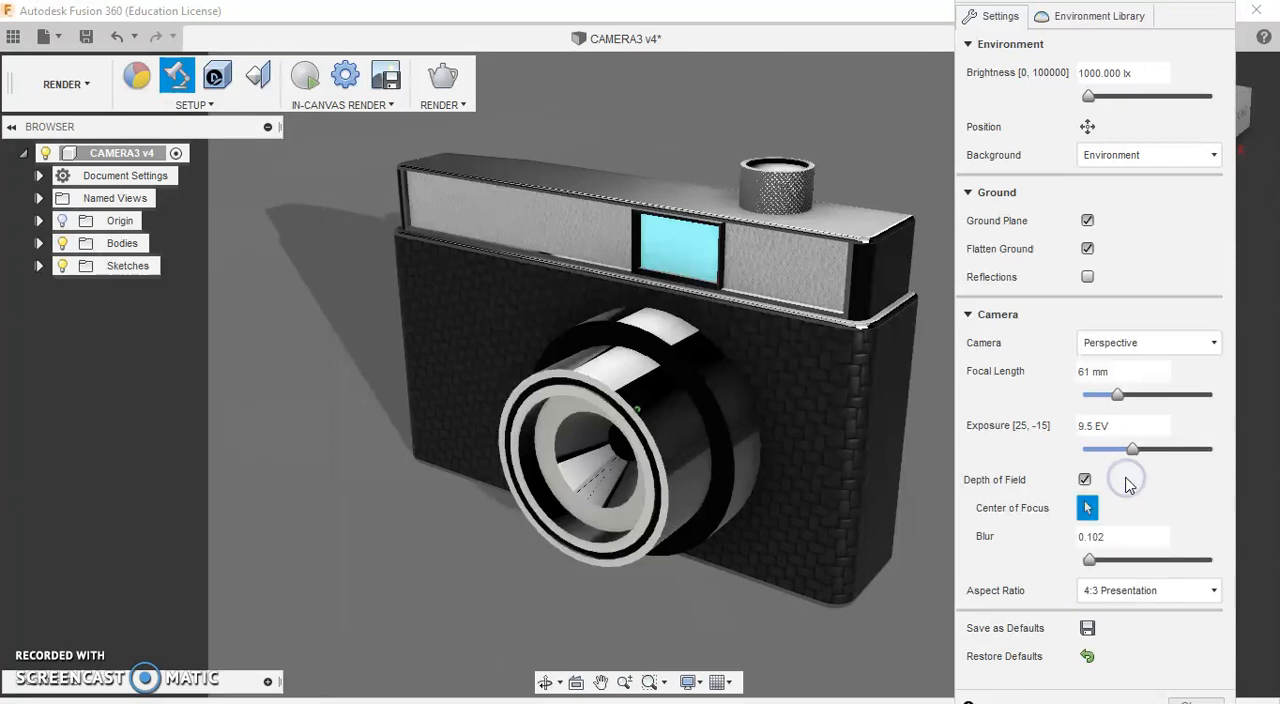
# Step: Save the scene settings as defaults and move the center of focus to the upper lens barrel, finishing the scene setup
pyautogui.click(1088, 629)
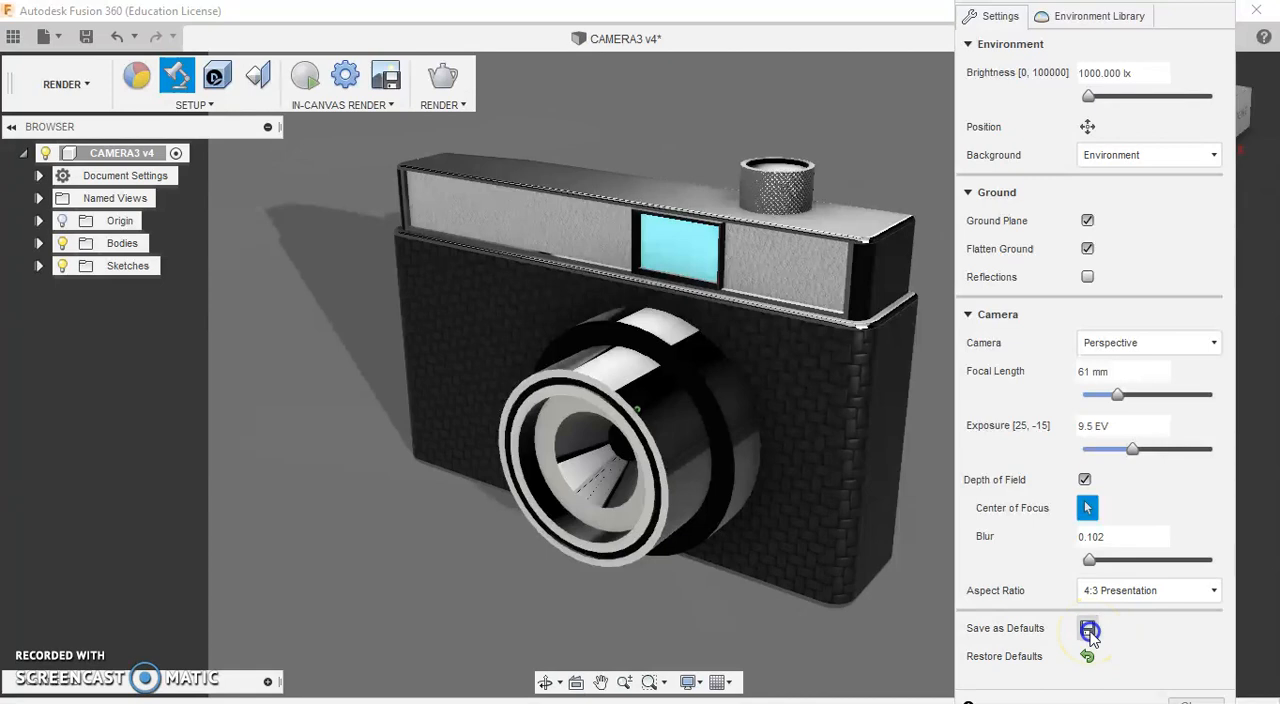
pyautogui.click(1100, 650)
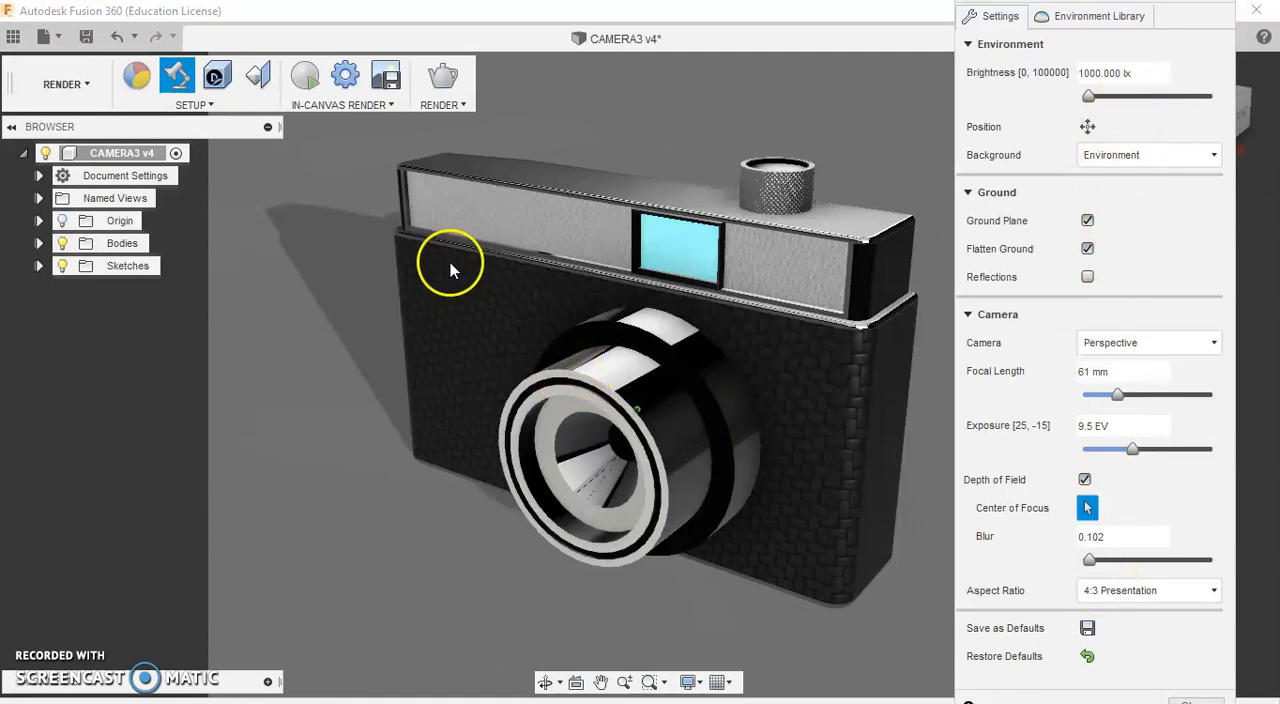
pyautogui.click(625, 347)
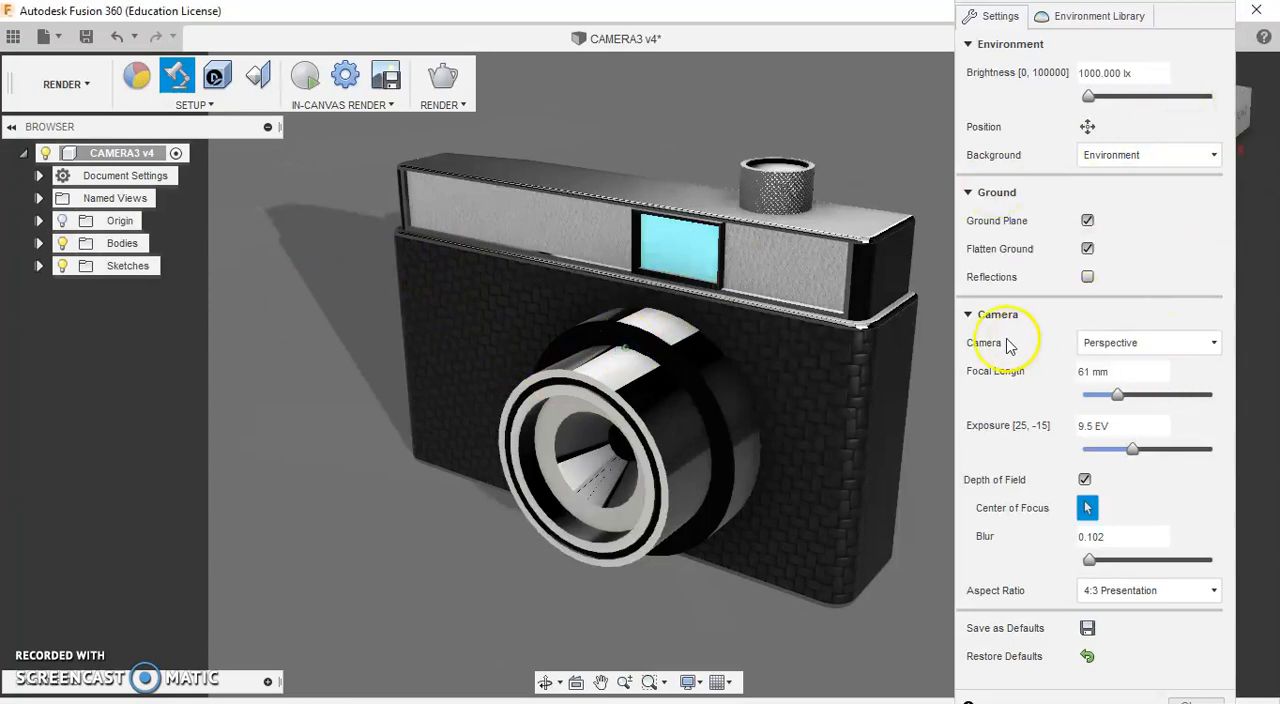
pyautogui.click(967, 314)
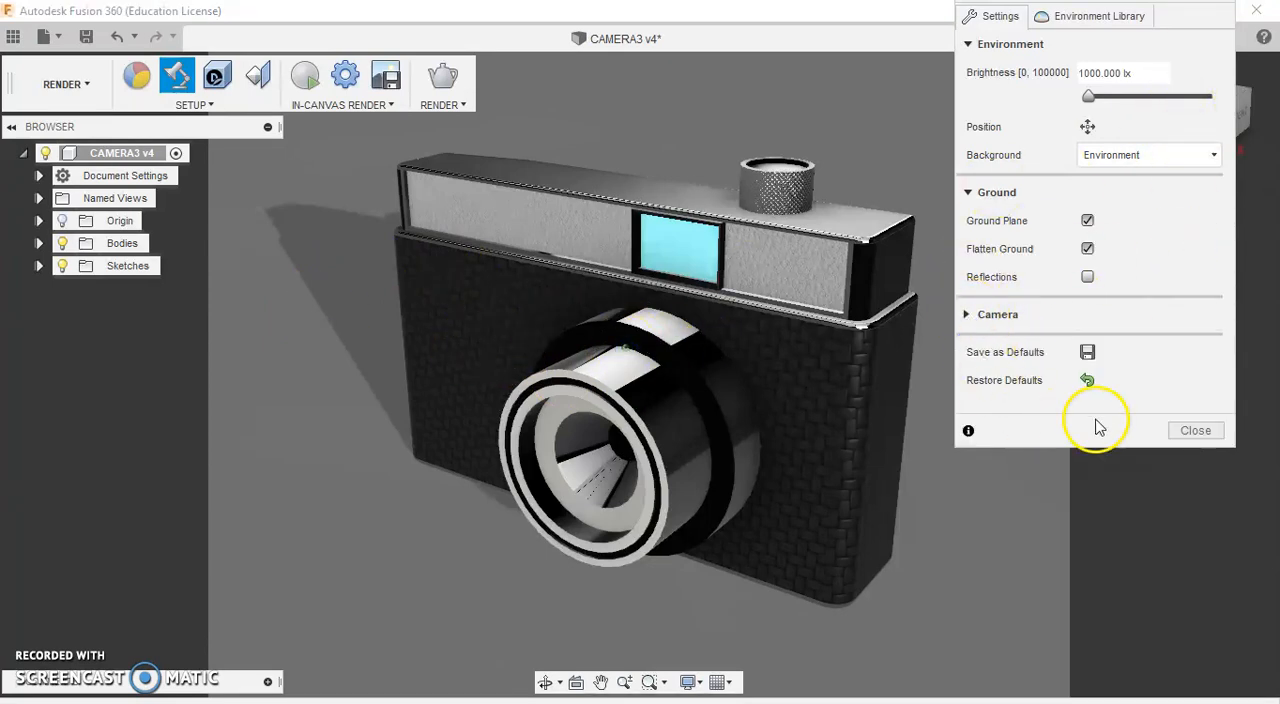
pyautogui.click(1195, 430)
# Step: Examine how the camera model and its backdrop sit within the 4:3 frame from near, far, above and underneath
pyautogui.scroll(2, 843, 266)
pyautogui.click(105, 657)
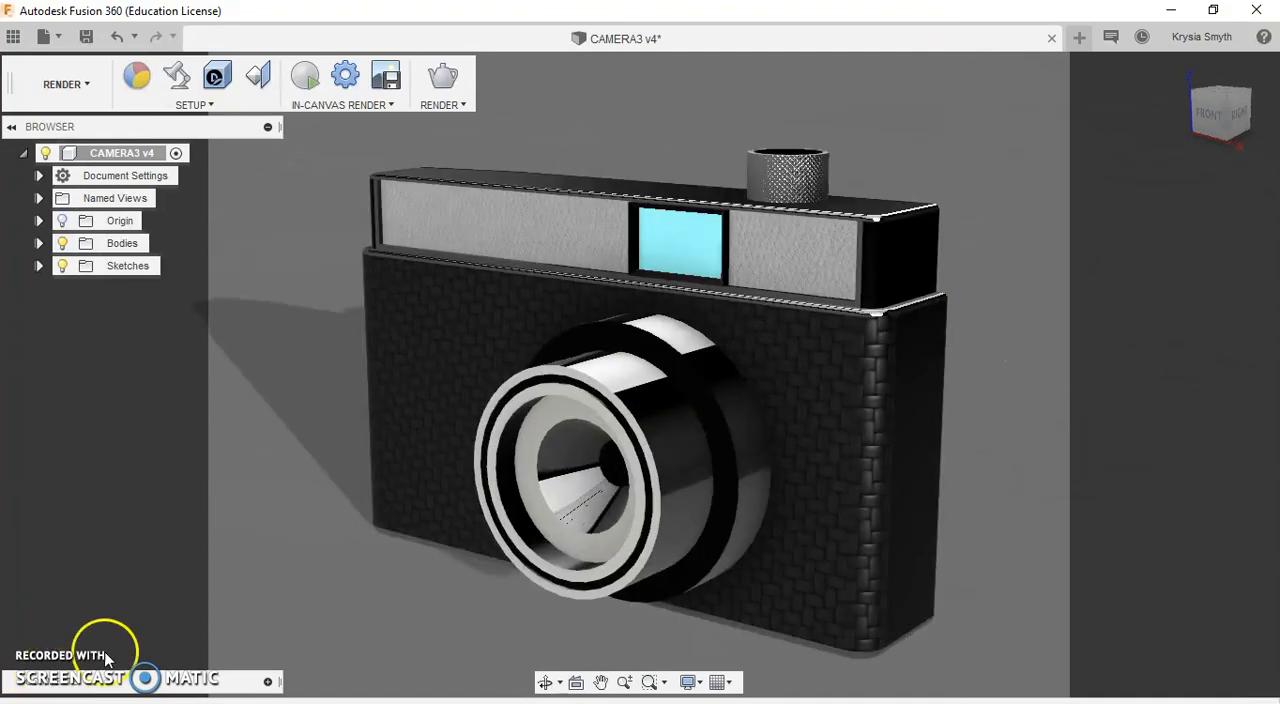
pyautogui.scroll(-2, 646, 310)
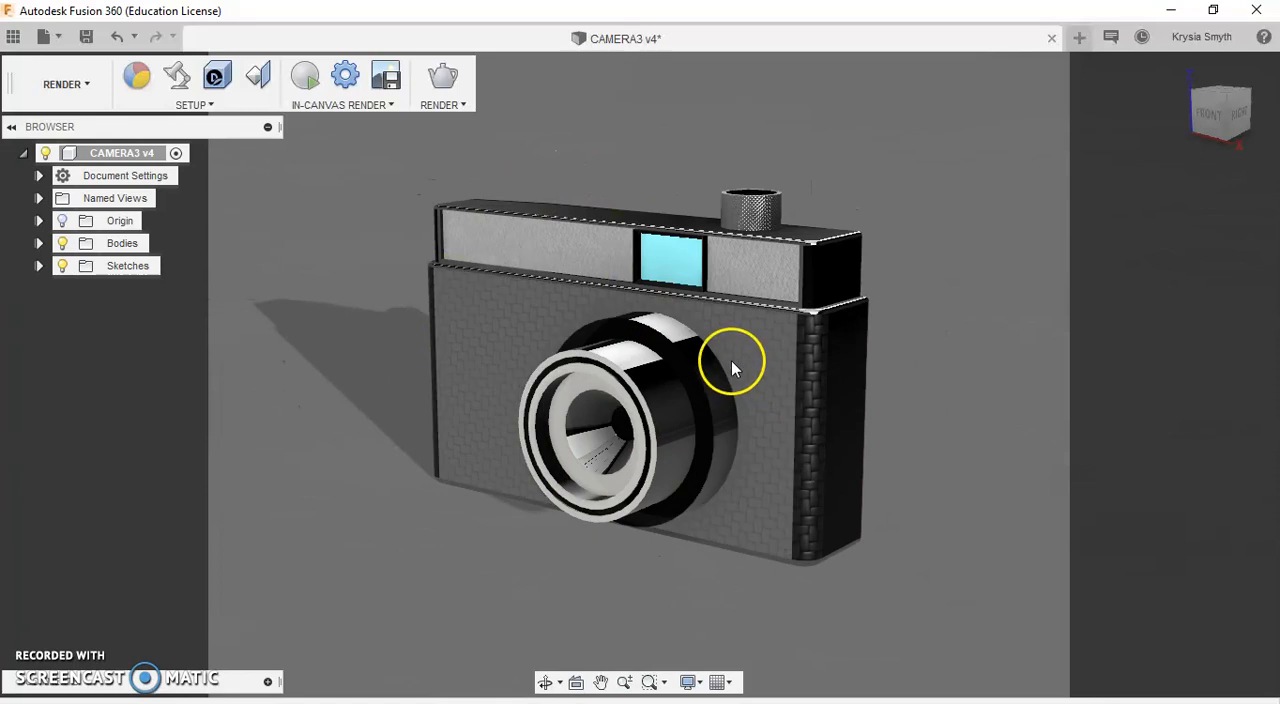
pyautogui.scroll(-4, 697, 345)
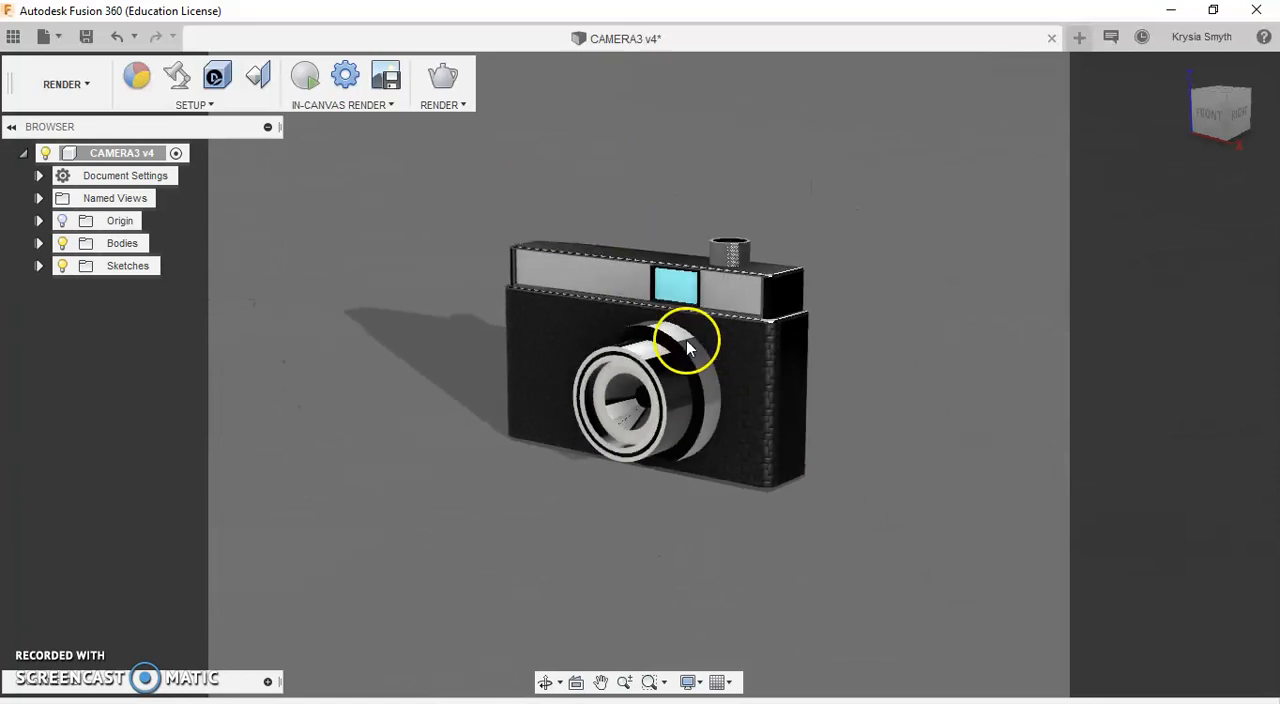
pyautogui.scroll(-1, 685, 345)
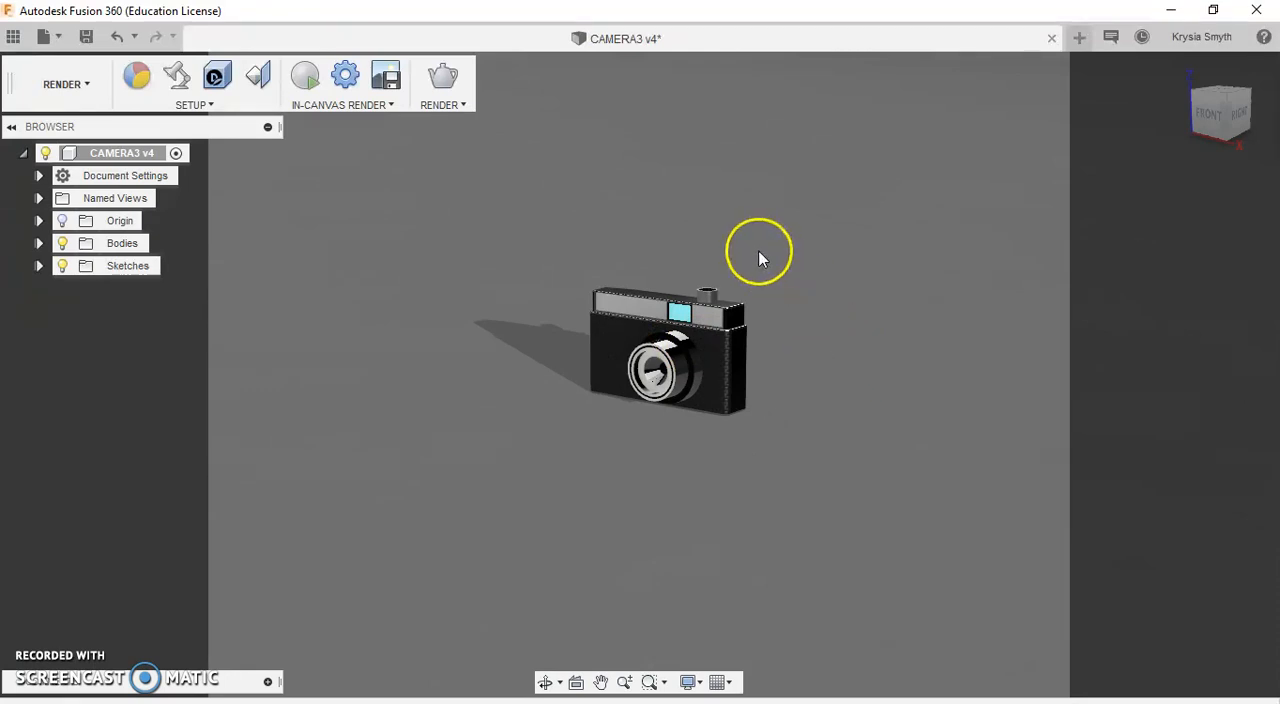
pyautogui.scroll(2, 752, 292)
pyautogui.scroll(4, 748, 290)
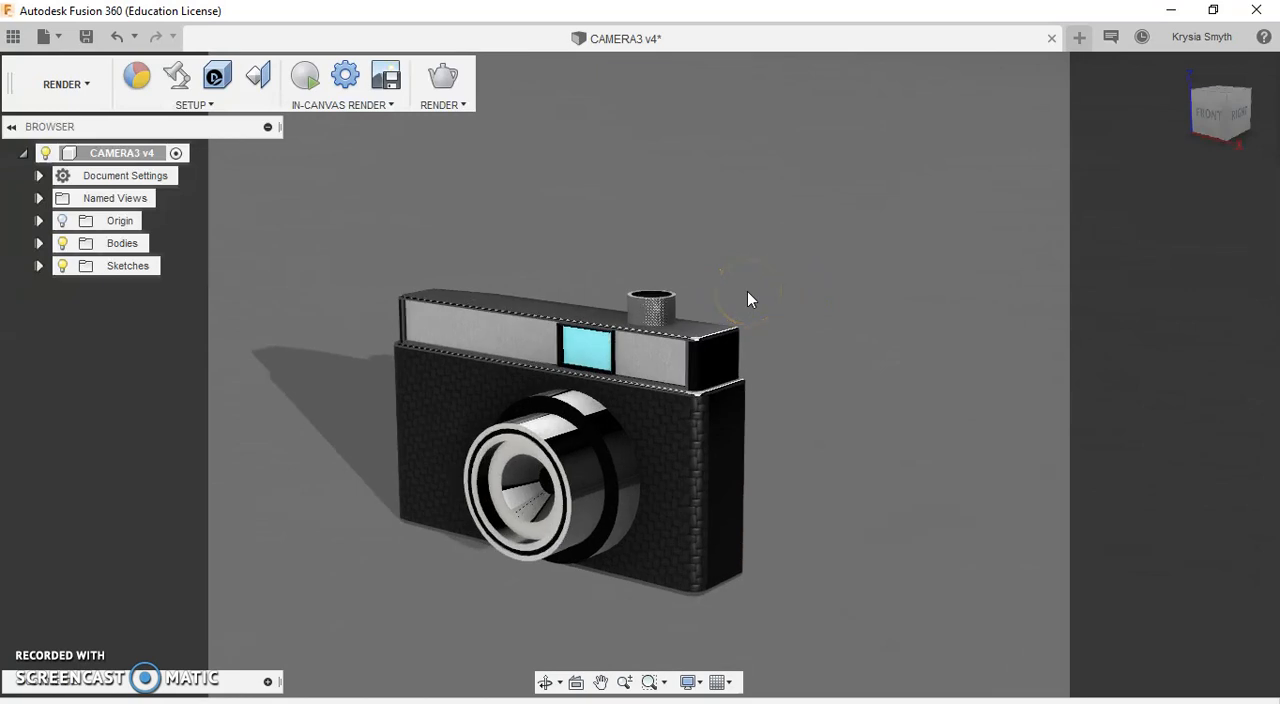
pyautogui.moveTo(657, 391)
pyautogui.keyDown('shift'); pyautogui.mouseDown(button='middle')
pyautogui.moveTo(602, 491)
pyautogui.moveTo(580, 491)
pyautogui.moveTo(616, 468)
pyautogui.moveTo(566, 509)
pyautogui.moveTo(569, 466)
pyautogui.moveTo(671, 377)
pyautogui.moveTo(642, 391)
pyautogui.mouseUp(button='middle'); pyautogui.keyUp('shift')
pyautogui.keyDown('shift'); pyautogui.moveTo(637, 440); pyautogui.dragTo(648, 413, button='middle'); pyautogui.keyUp('shift')
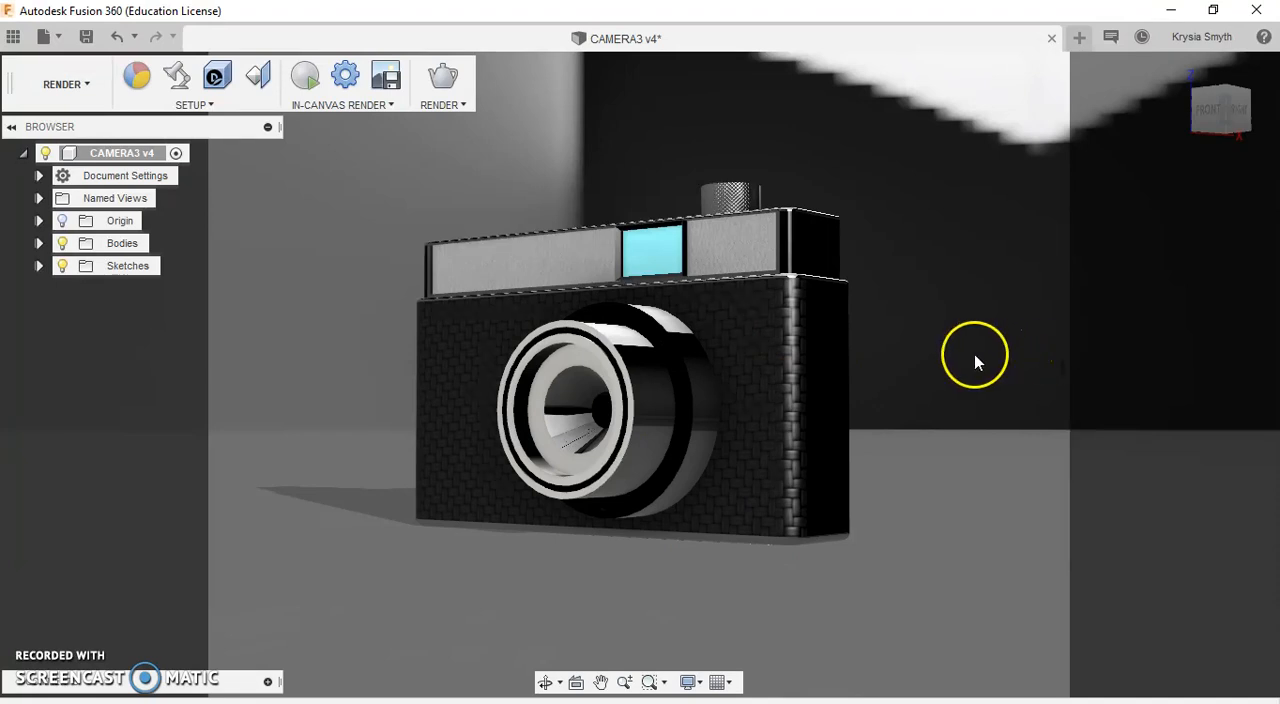
pyautogui.keyDown('shift'); pyautogui.moveTo(926, 362); pyautogui.dragTo(920, 415, button='middle'); pyautogui.keyUp('shift')
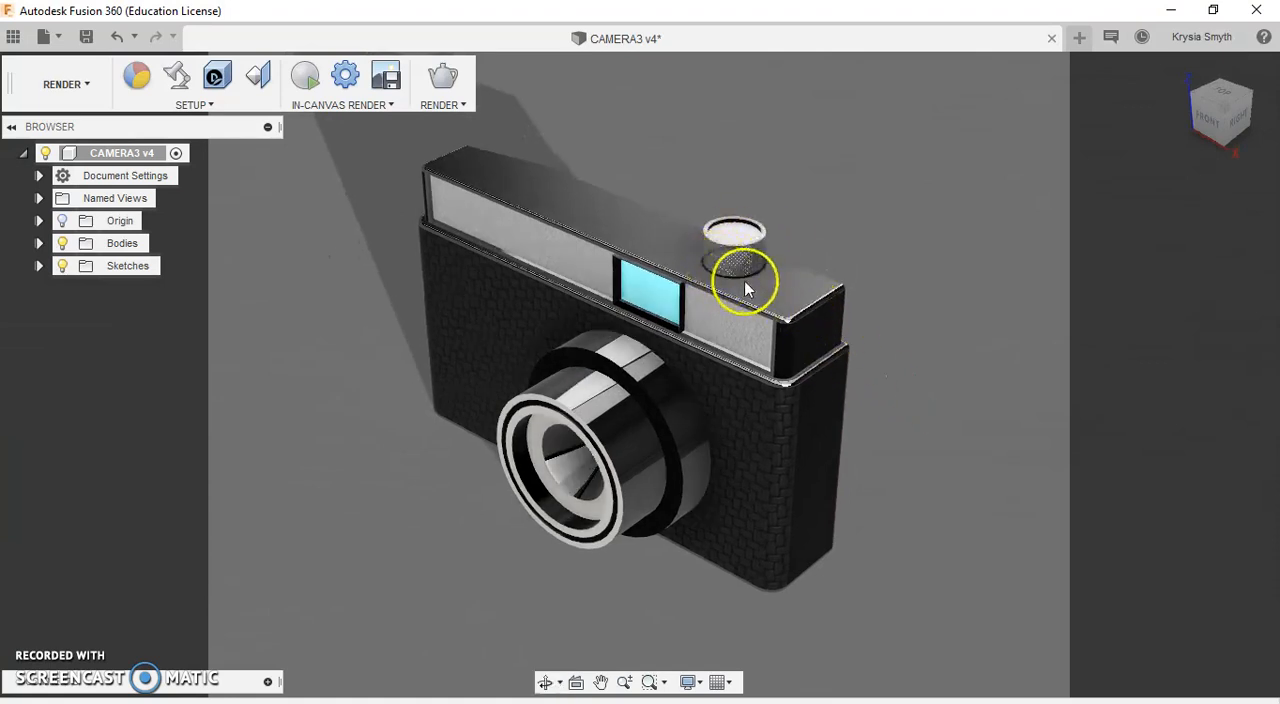
pyautogui.moveTo(811, 401)
pyautogui.keyDown('shift'); pyautogui.mouseDown(button='middle')
pyautogui.moveTo(829, 338)
pyautogui.moveTo(831, 360)
pyautogui.moveTo(749, 377)
pyautogui.moveTo(784, 349)
pyautogui.moveTo(817, 351)
pyautogui.moveTo(829, 322)
pyautogui.moveTo(797, 364)
pyautogui.moveTo(874, 357)
pyautogui.moveTo(811, 306)
pyautogui.moveTo(789, 410)
pyautogui.moveTo(831, 374)
pyautogui.moveTo(800, 395)
pyautogui.mouseUp(button='middle'); pyautogui.keyUp('shift')
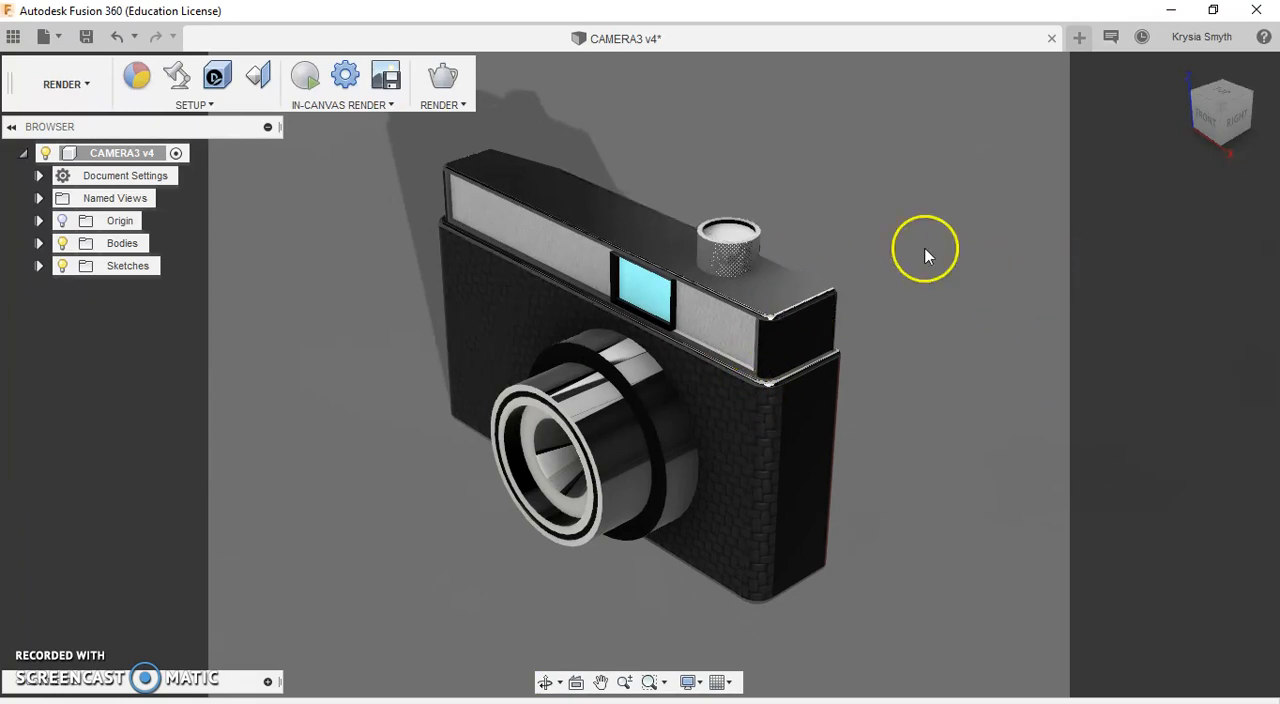
pyautogui.moveTo(1222, 108)
pyautogui.mouseDown()
pyautogui.moveTo(1240, 106)
pyautogui.moveTo(11, 105)
pyautogui.moveTo(55, 32)
pyautogui.moveTo(38, 3)
pyautogui.mouseUp()
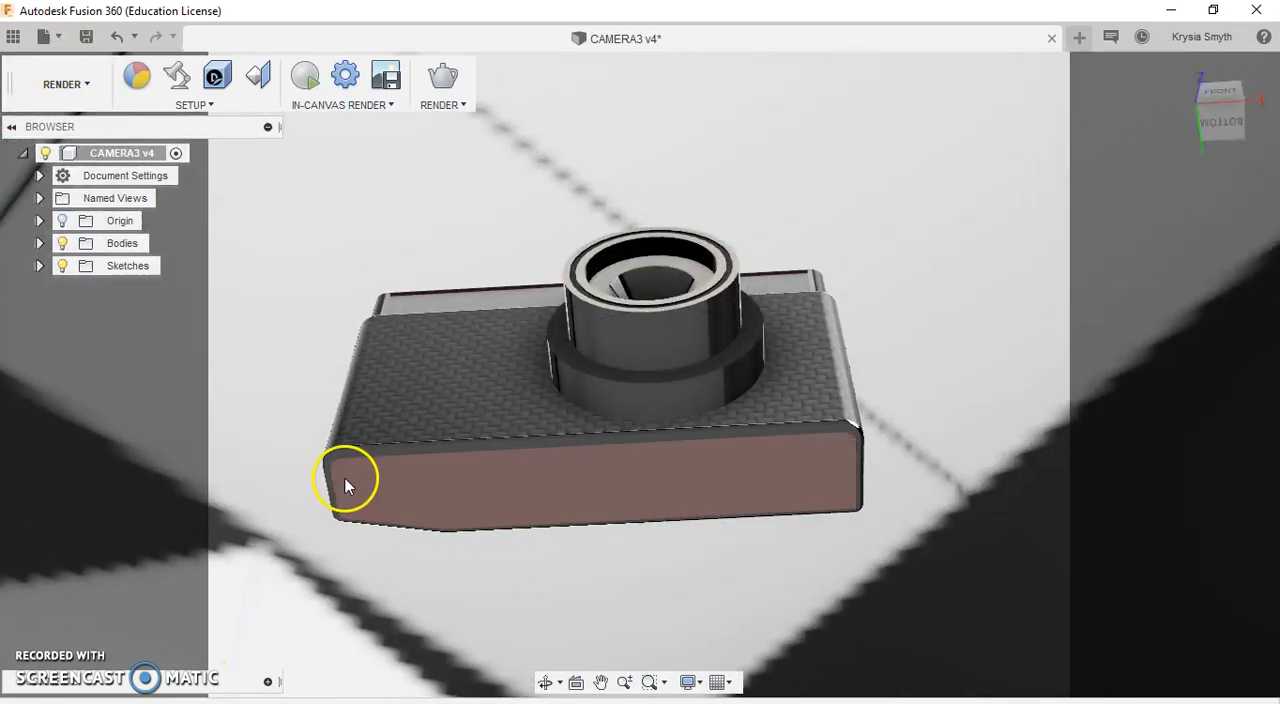
pyautogui.keyDown('shift'); pyautogui.moveTo(527, 428); pyautogui.dragTo(760, 331, button='middle'); pyautogui.keyUp('shift')
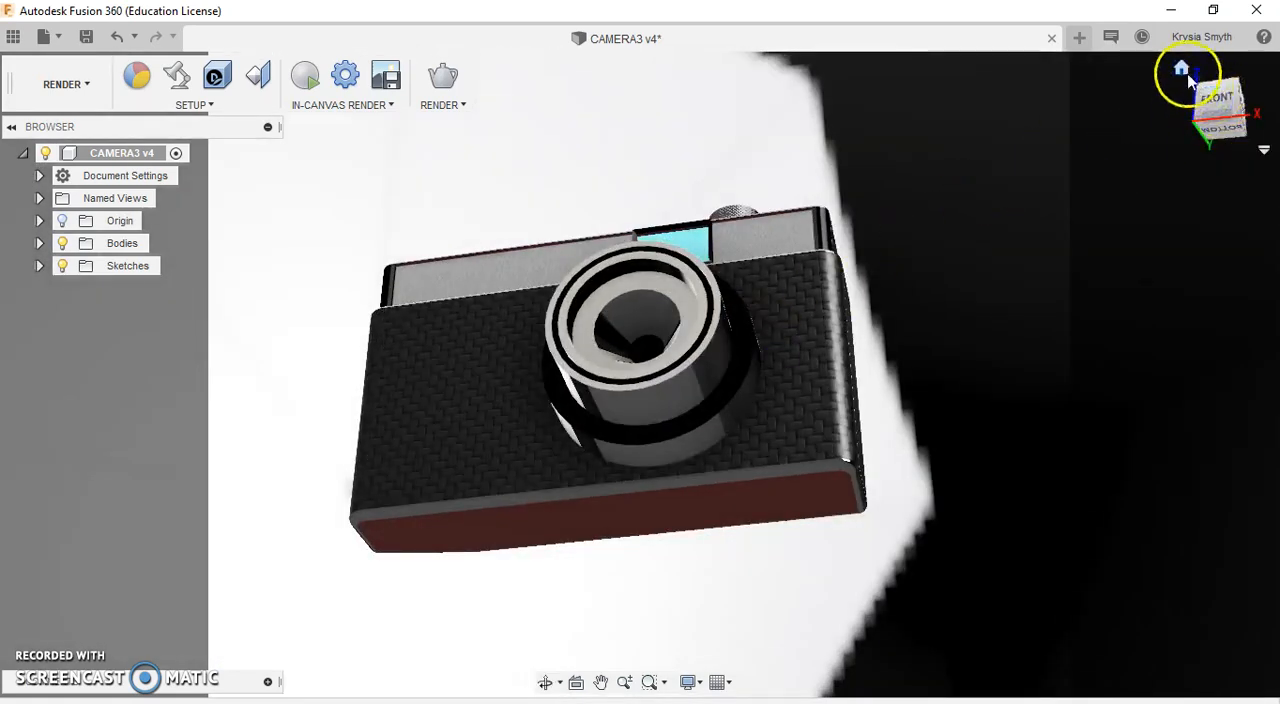
# Step: Restore the home view and frame the camera model large within the 4:3 area from a slightly raised front-right angle
pyautogui.click(1183, 72)
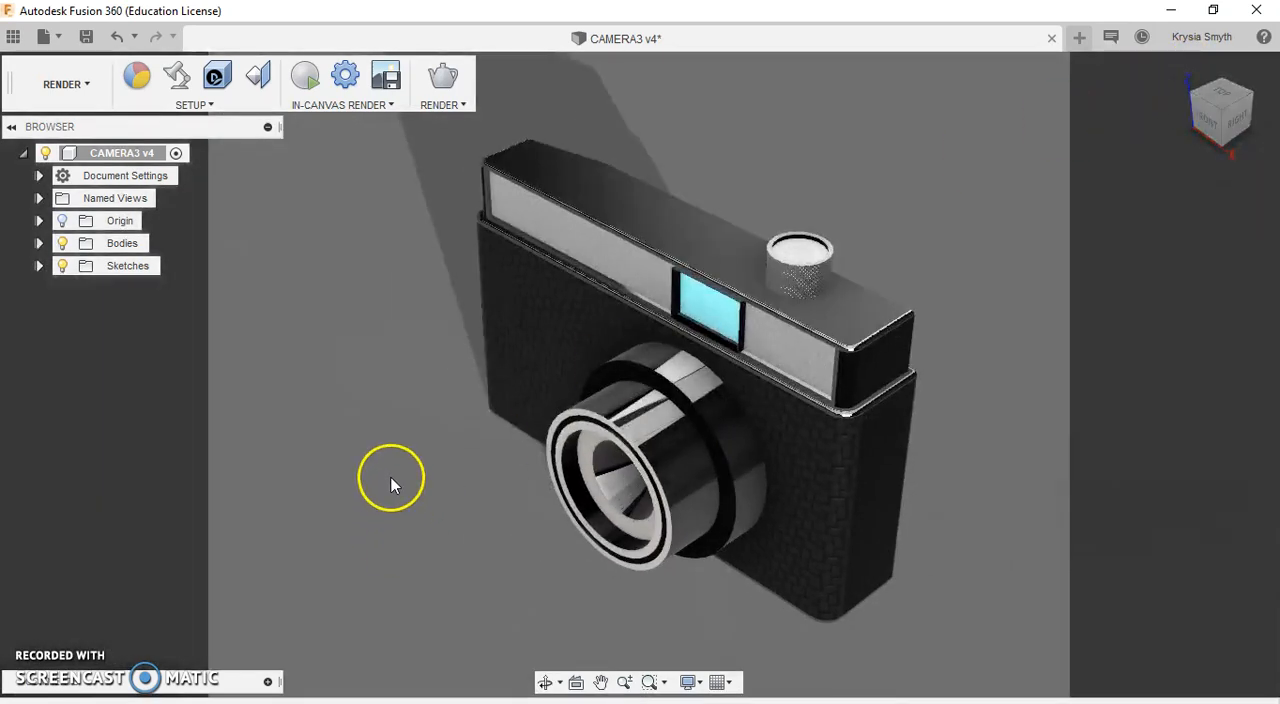
pyautogui.scroll(-3, 388, 472)
pyautogui.scroll(3, 425, 418)
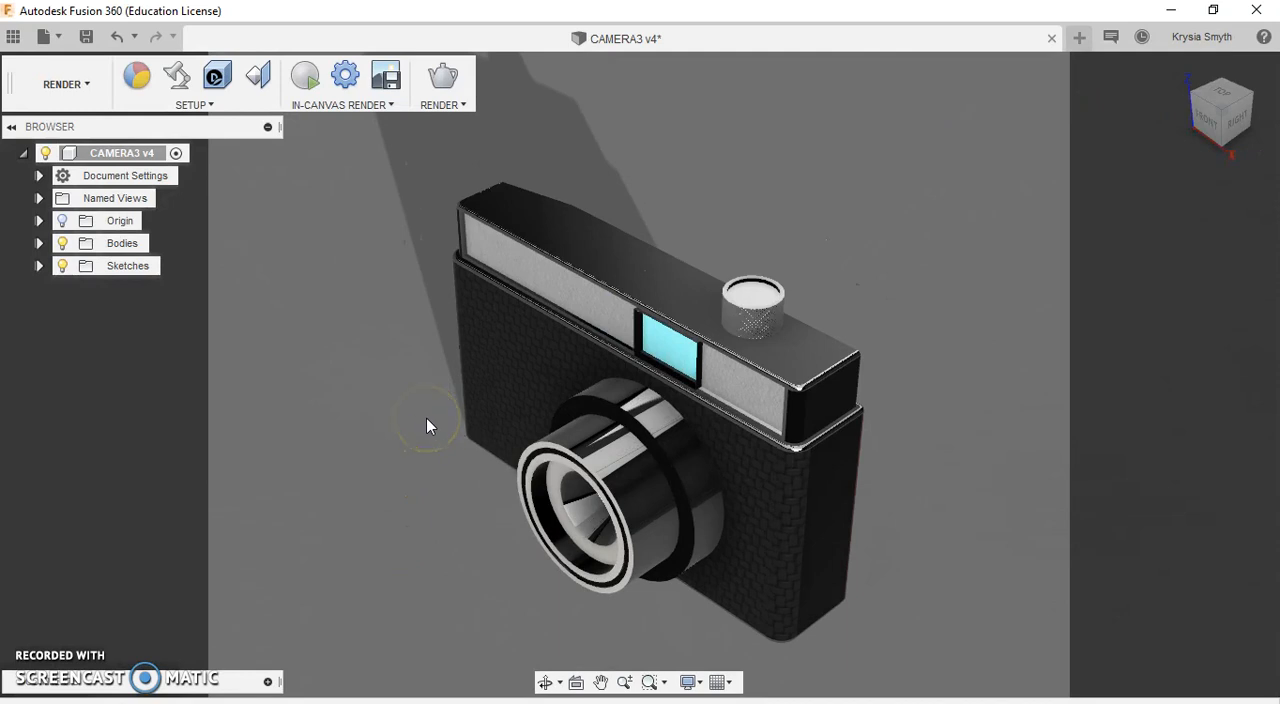
pyautogui.scroll(-3, 705, 456)
pyautogui.scroll(5, 703, 460)
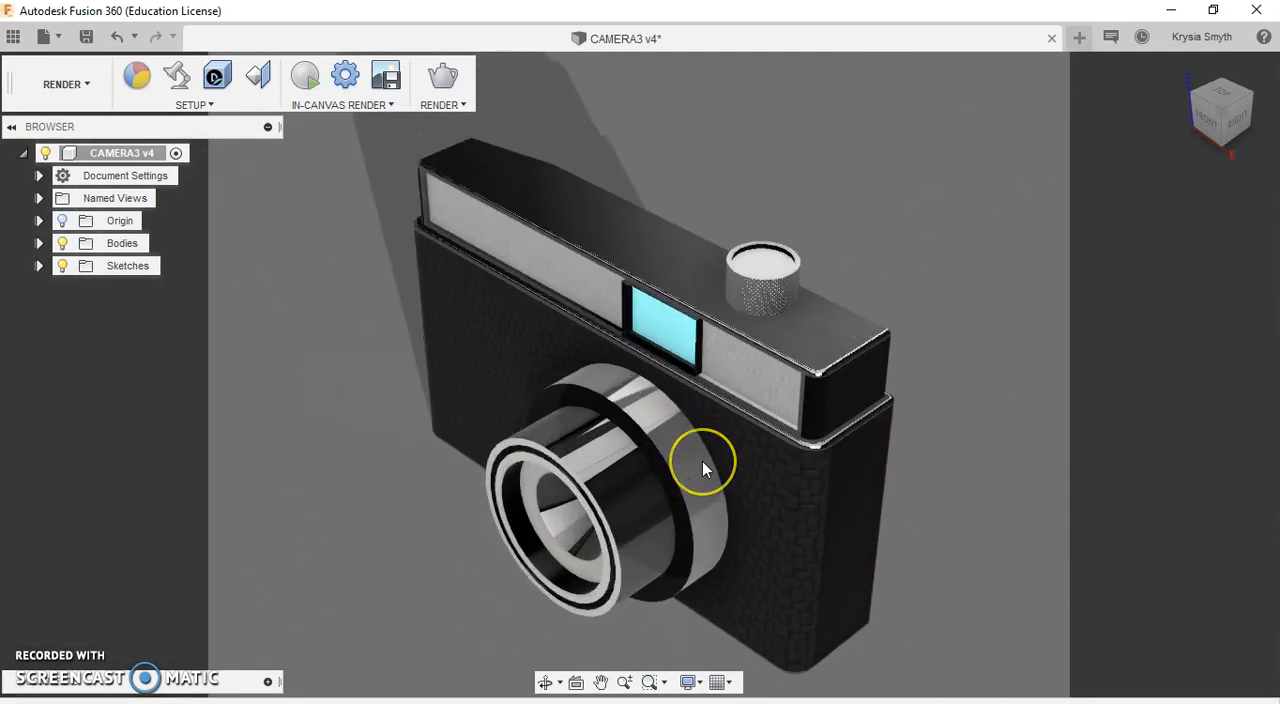
pyautogui.click(697, 489)
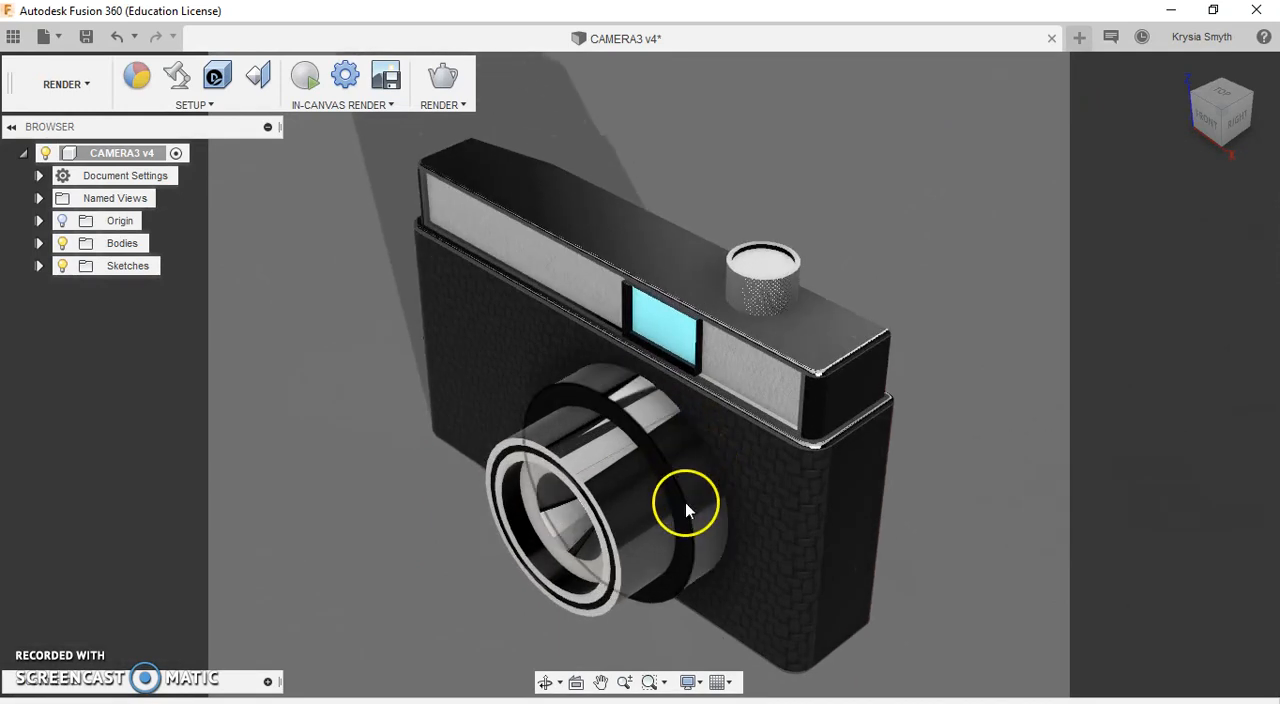
pyautogui.moveTo(686, 508); pyautogui.dragTo(686, 475)
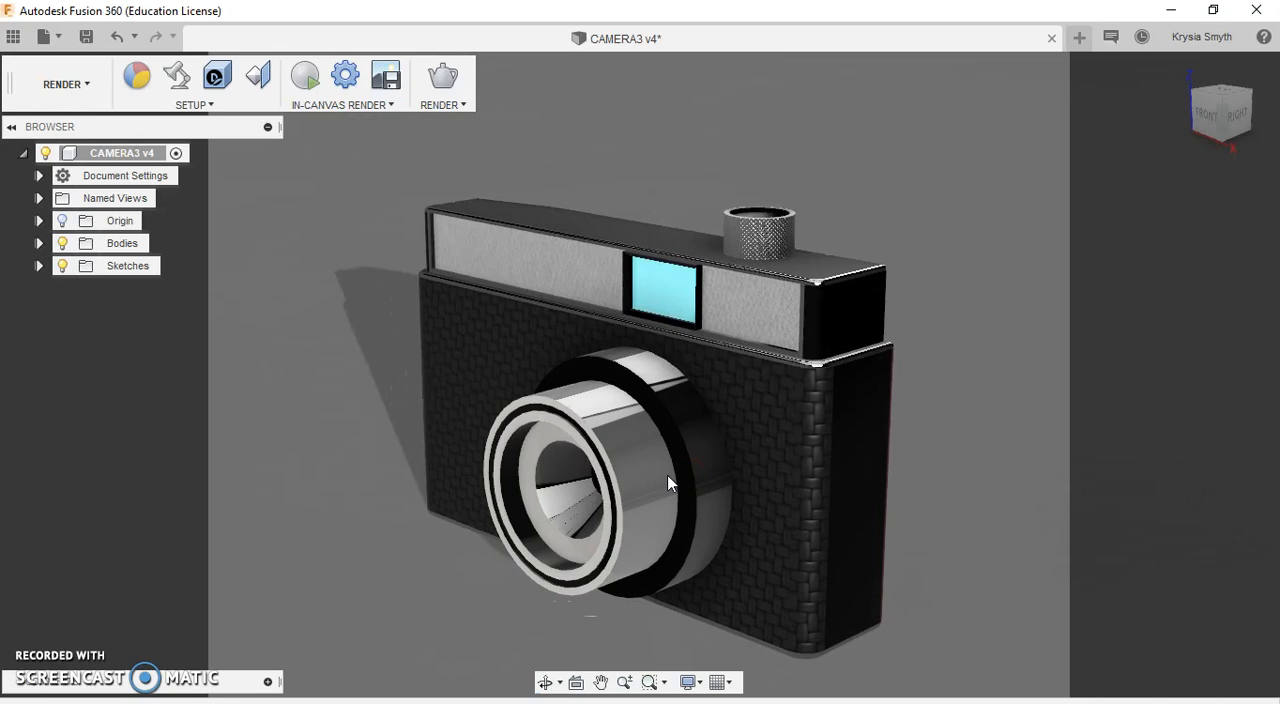
pyautogui.keyDown('shift'); pyautogui.moveTo(667, 475); pyautogui.dragTo(669, 457, button='middle'); pyautogui.keyUp('shift')
pyautogui.moveTo(409, 533)
pyautogui.keyDown('shift'); pyautogui.mouseDown(button='middle')
pyautogui.moveTo(401, 524)
pyautogui.moveTo(411, 540)
pyautogui.mouseUp(button='middle'); pyautogui.keyUp('shift')
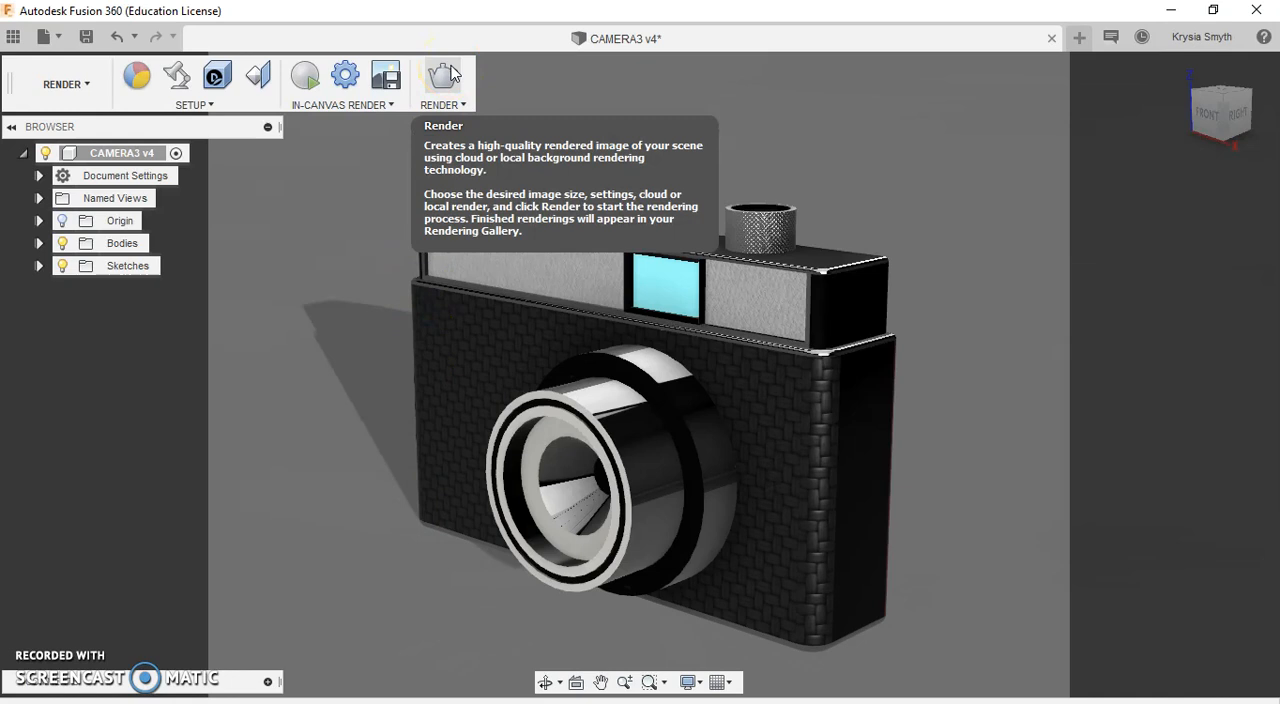
# Step: Open the render settings for a high-quality image of the framed camera scene
pyautogui.click(446, 80)
pyautogui.click(443, 80)
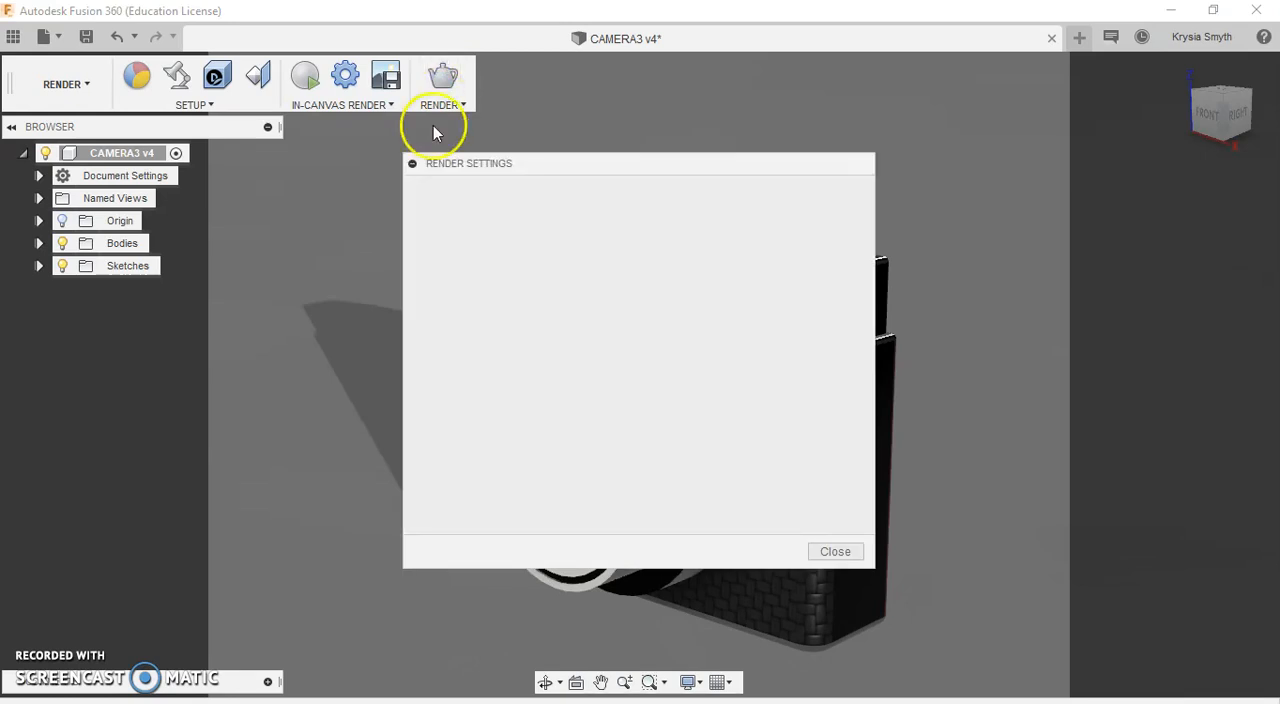
pyautogui.click(634, 376)
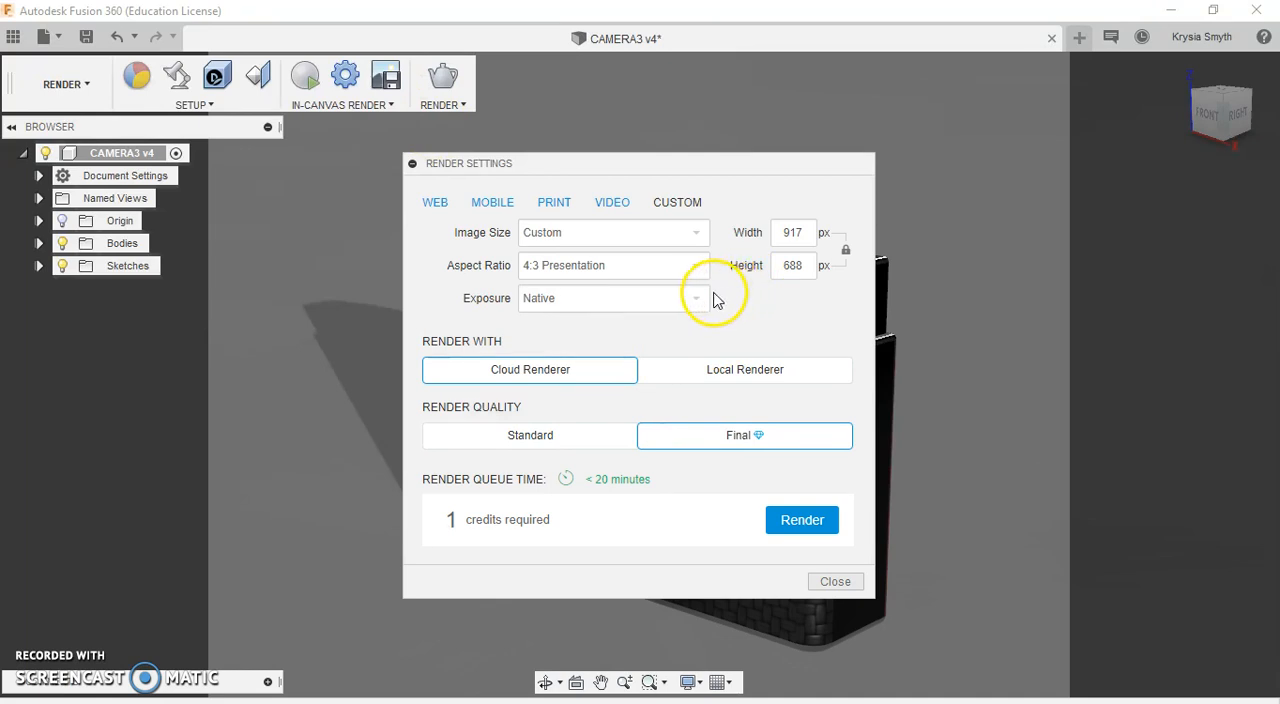
# Step: Start a cloud render of the camera at Final quality using the 4x6" 300PPI print size
pyautogui.click(518, 372)
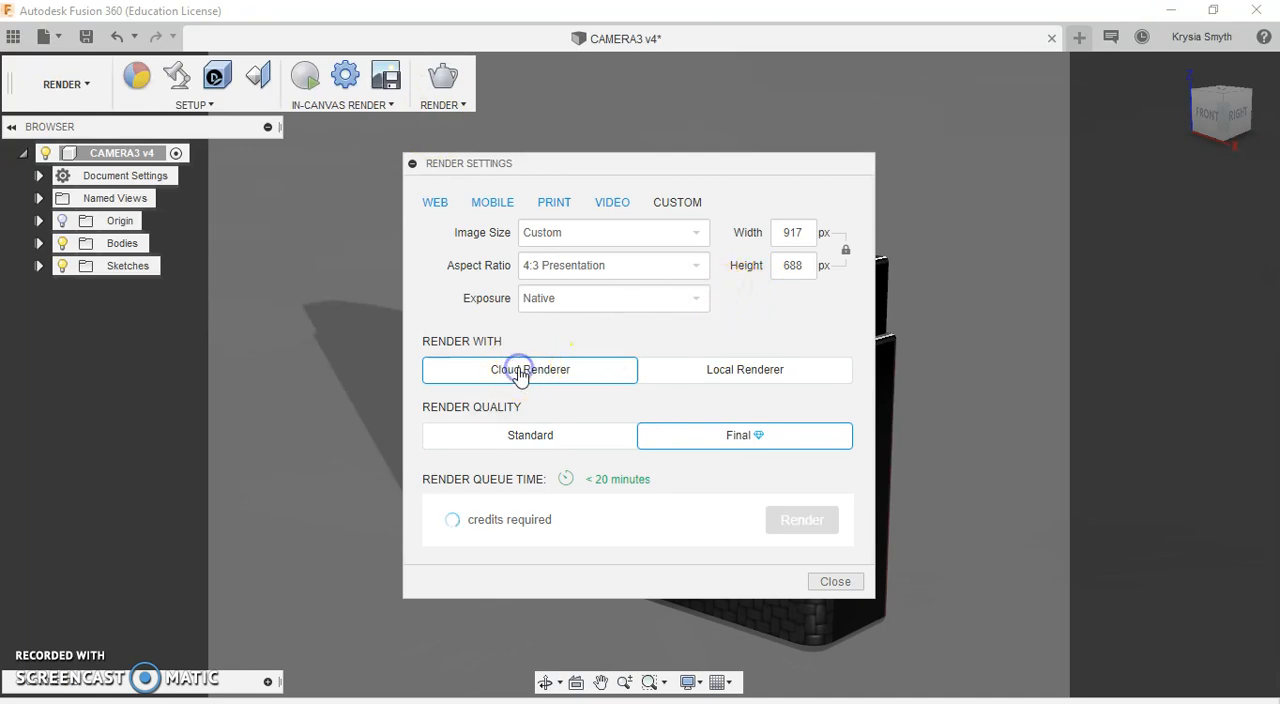
pyautogui.click(530, 440)
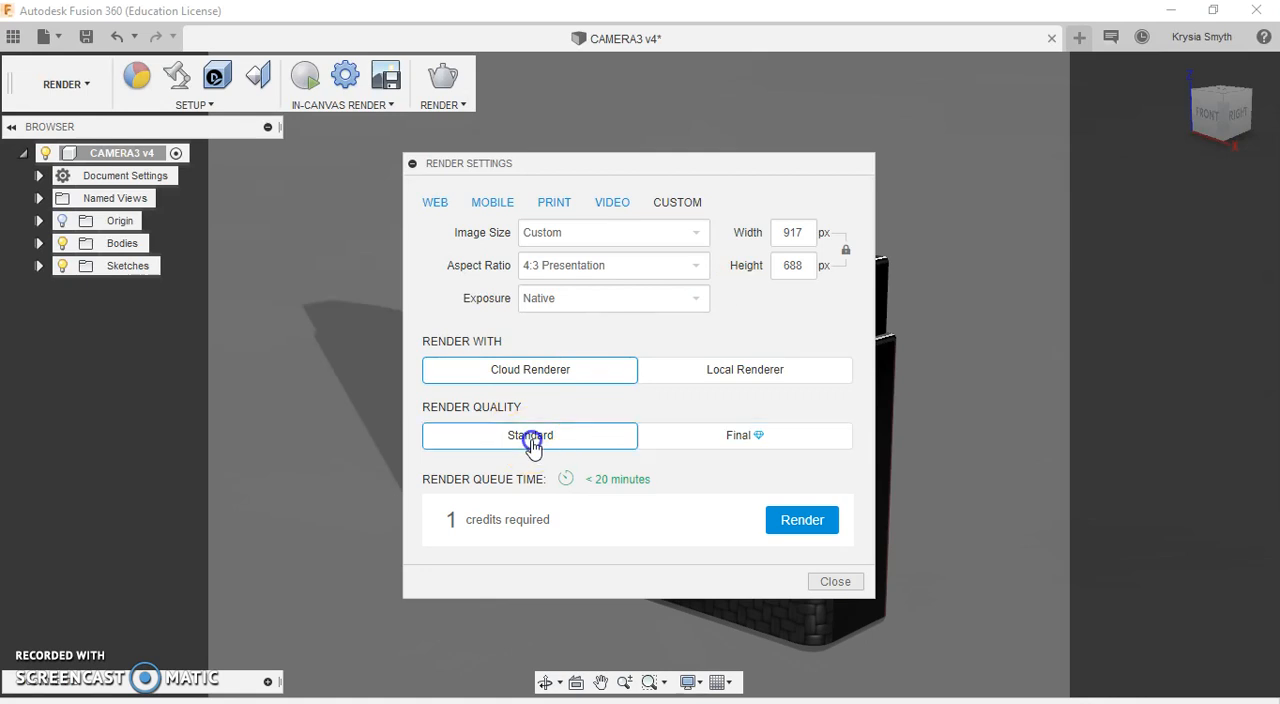
pyautogui.click(688, 437)
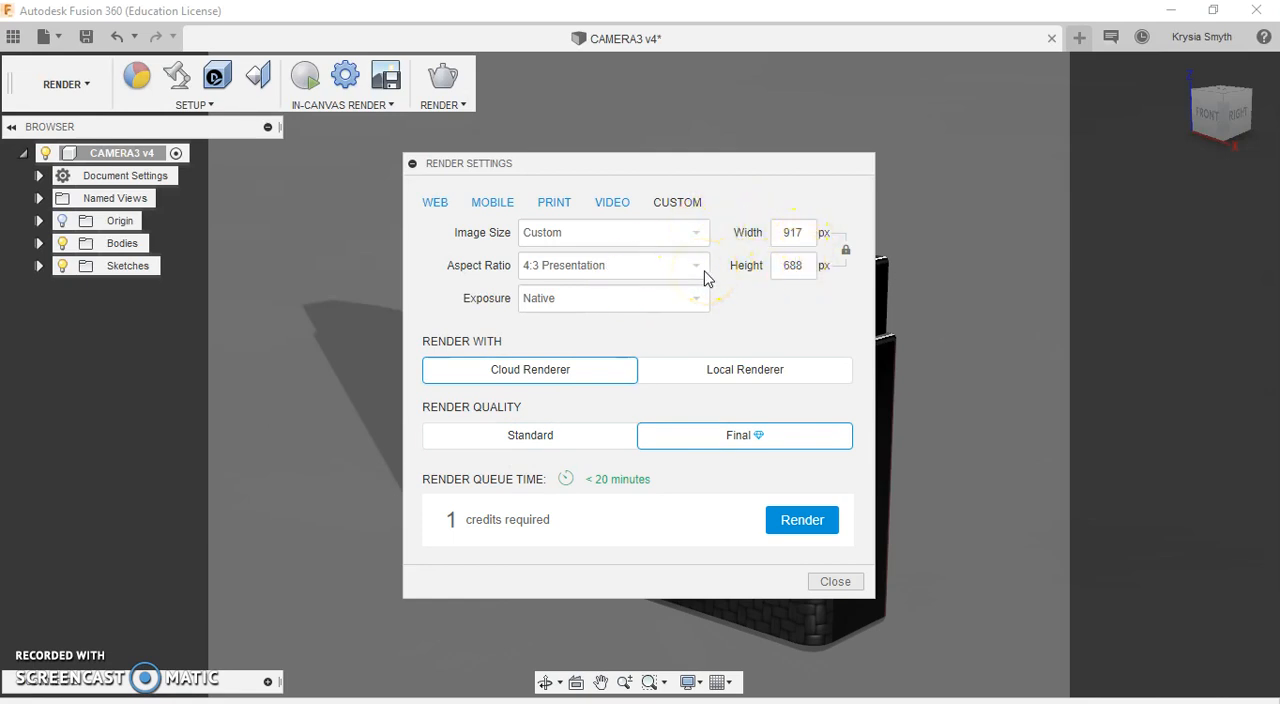
pyautogui.click(563, 204)
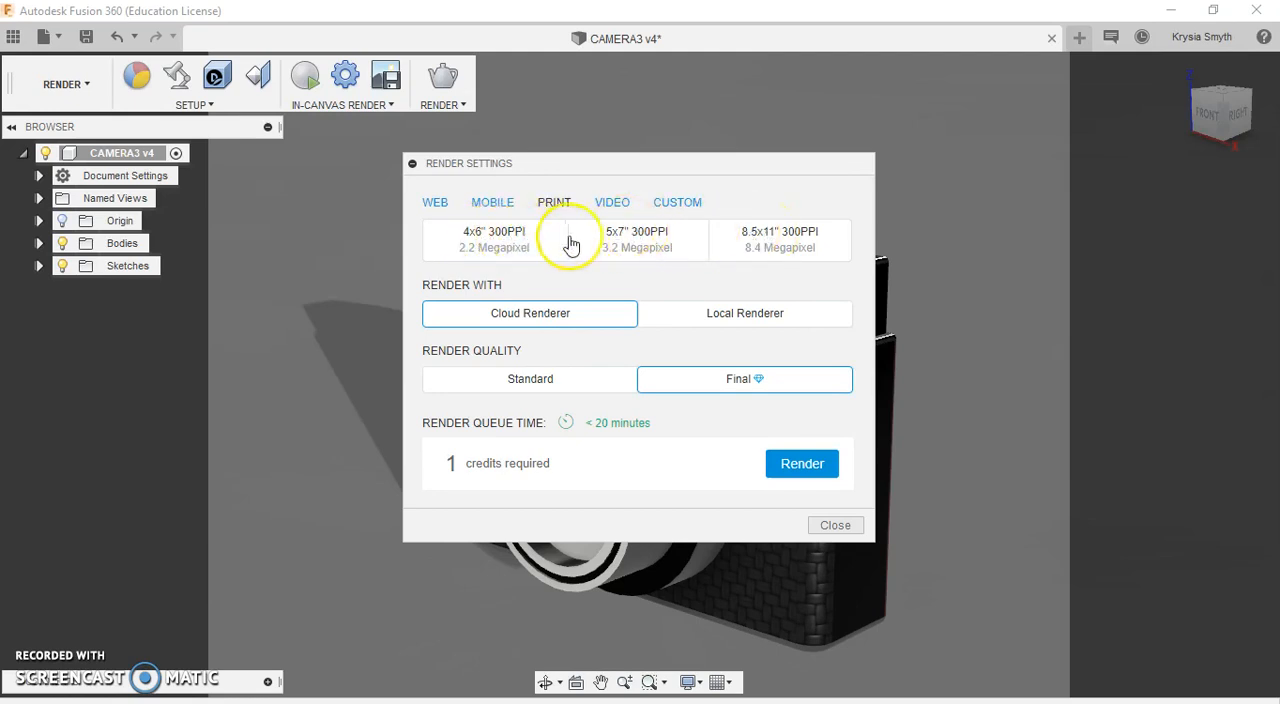
pyautogui.click(529, 244)
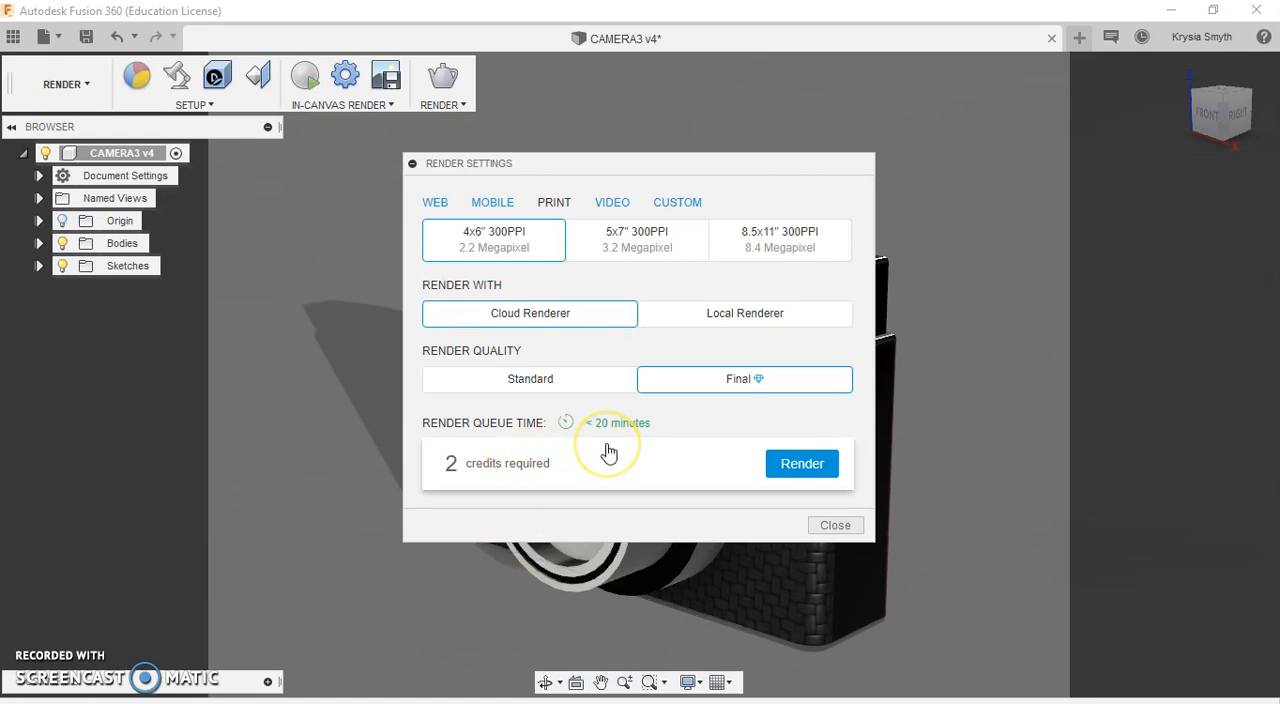
pyautogui.click(778, 468)
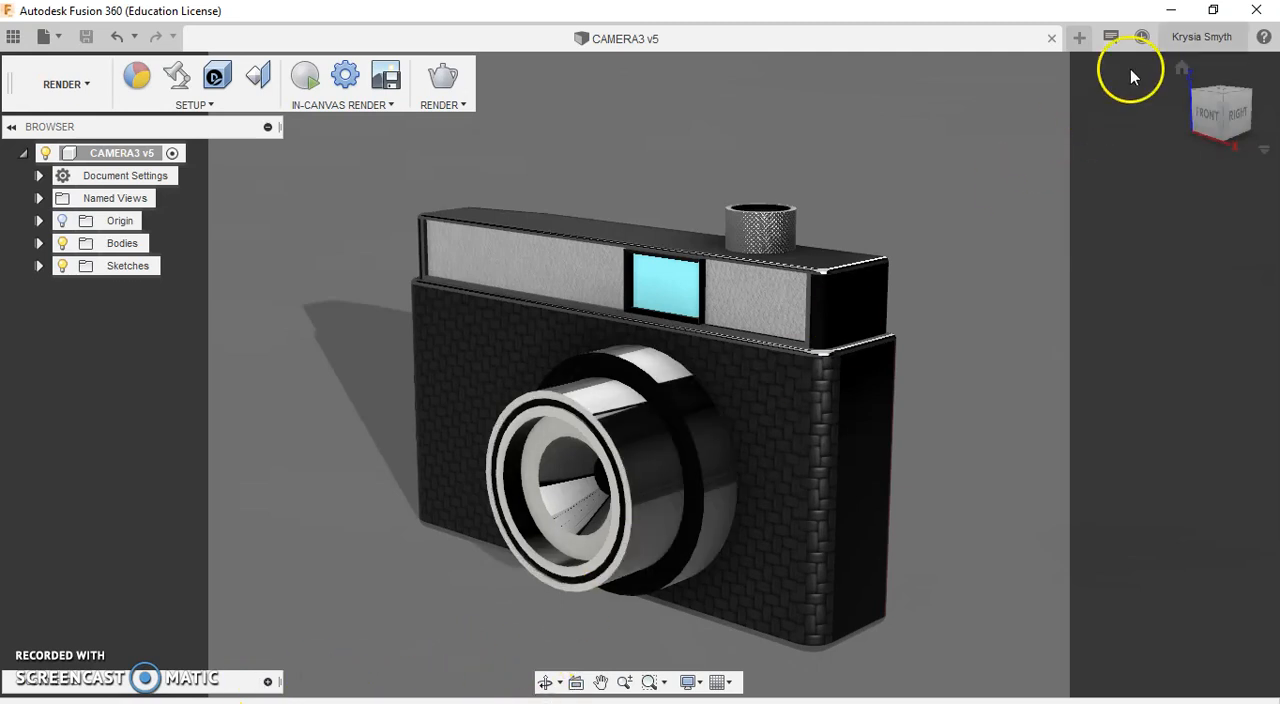
# Step: Open the rendering gallery and check the submitted render's details and queue status
pyautogui.click(1213, 9)
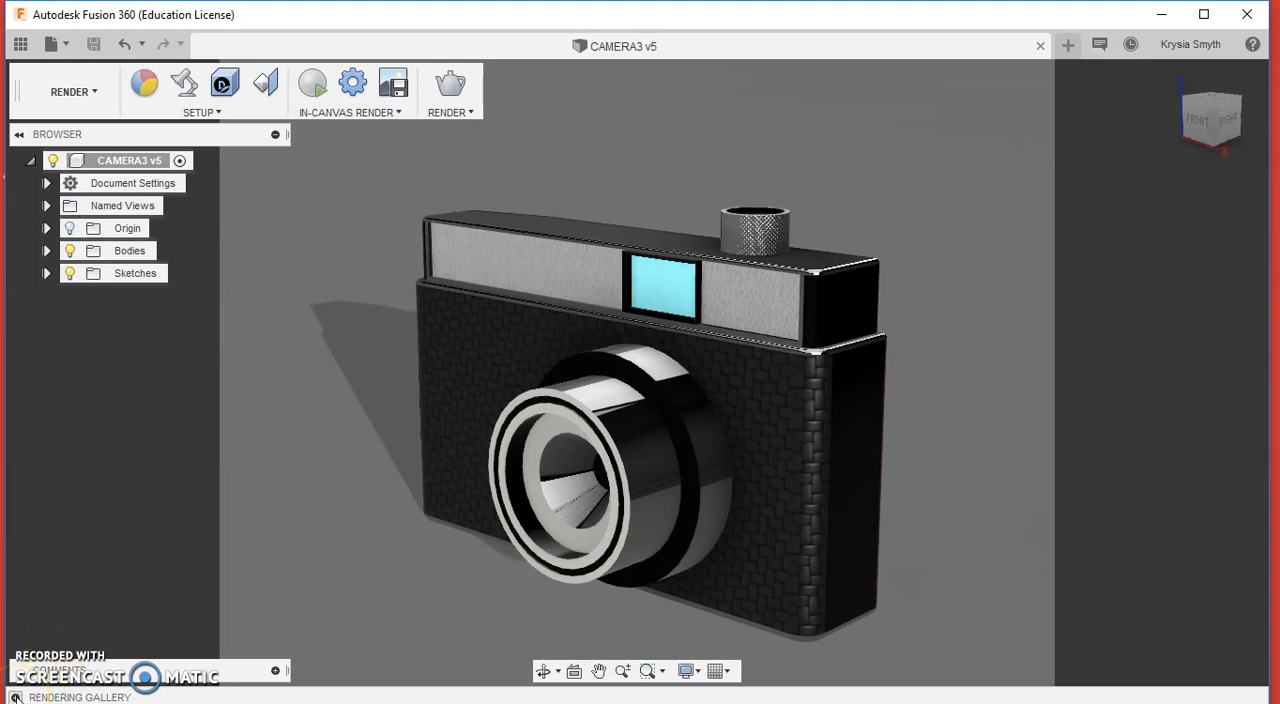
pyautogui.click(15, 697)
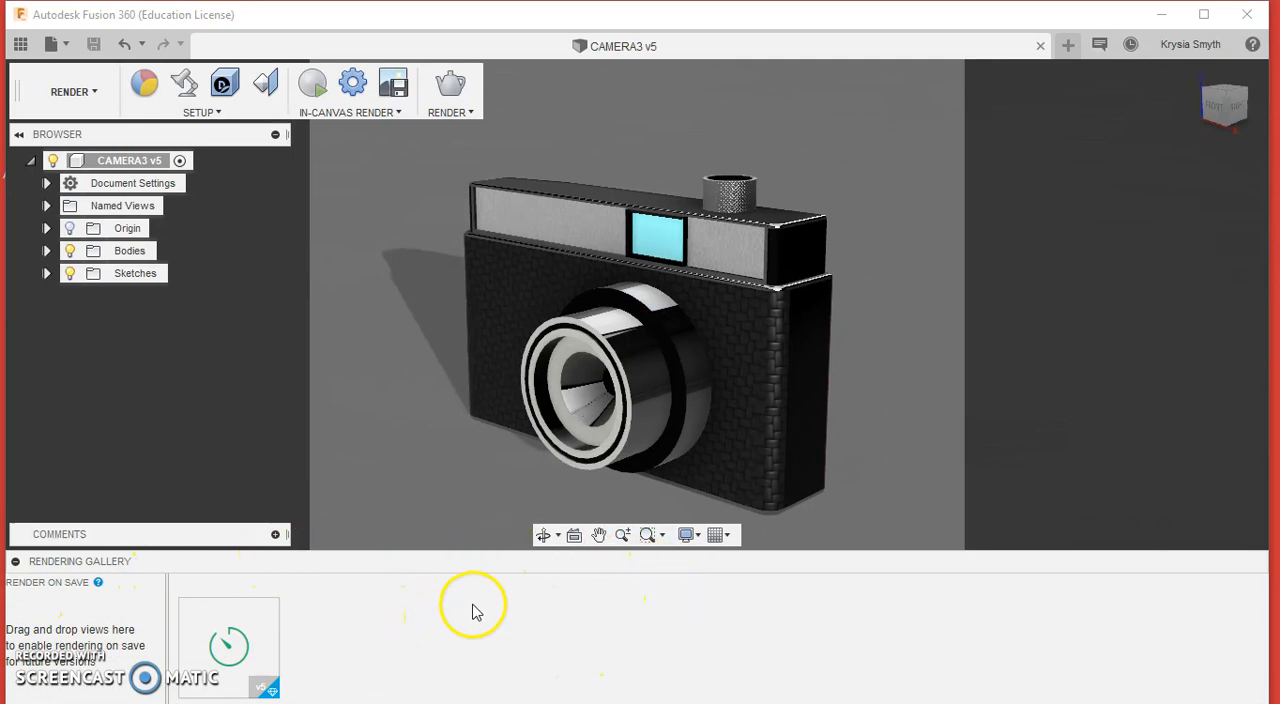
pyautogui.moveTo(236, 628)
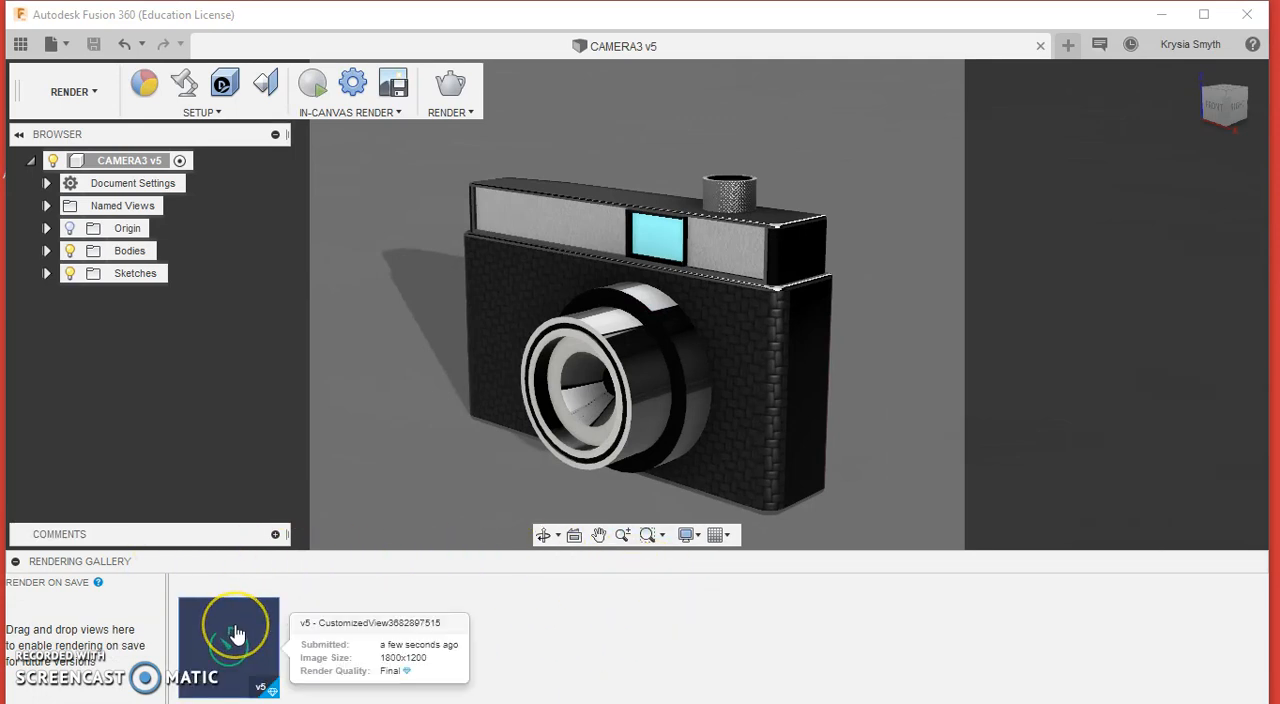
pyautogui.click(236, 633)
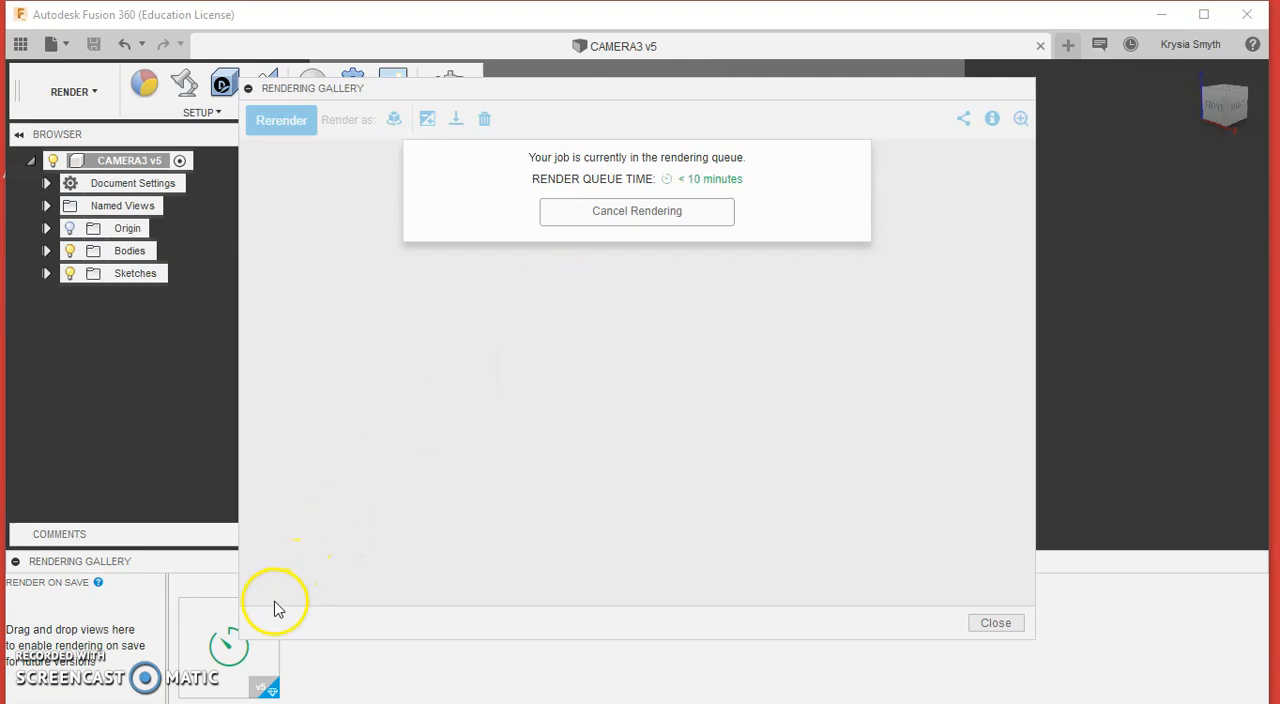
pyautogui.moveTo(200, 685)
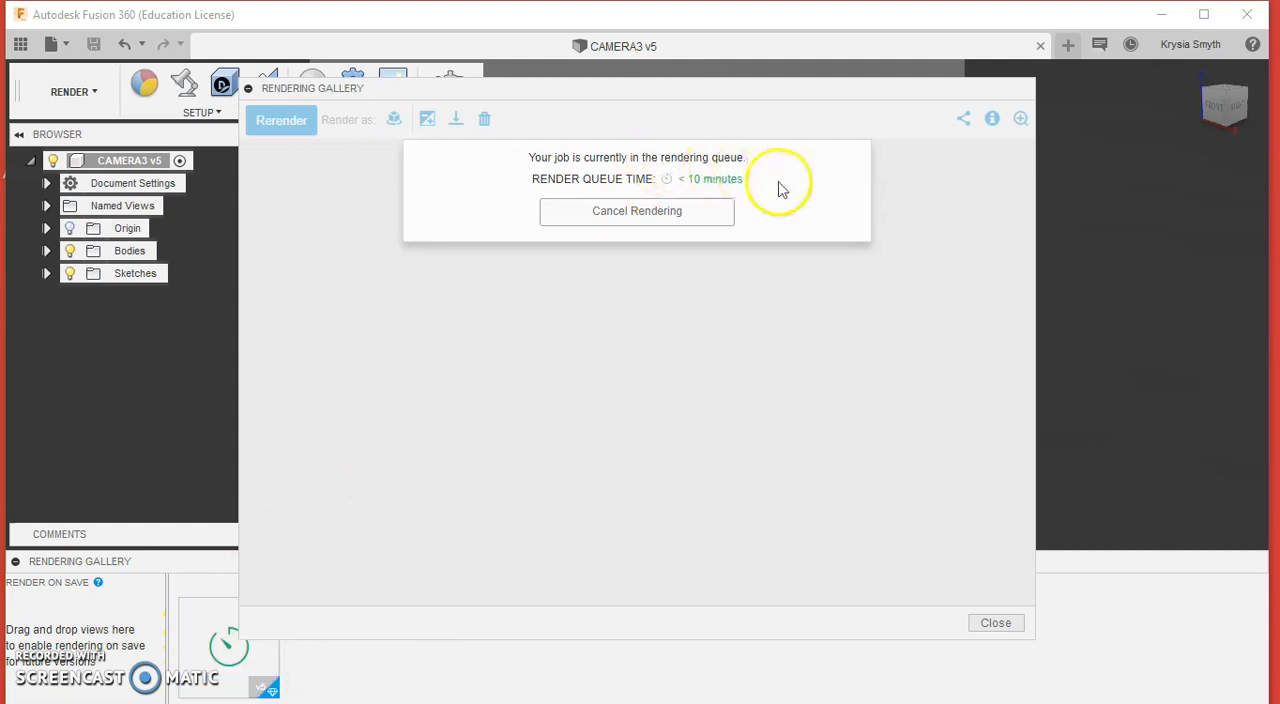
pyautogui.click(998, 622)
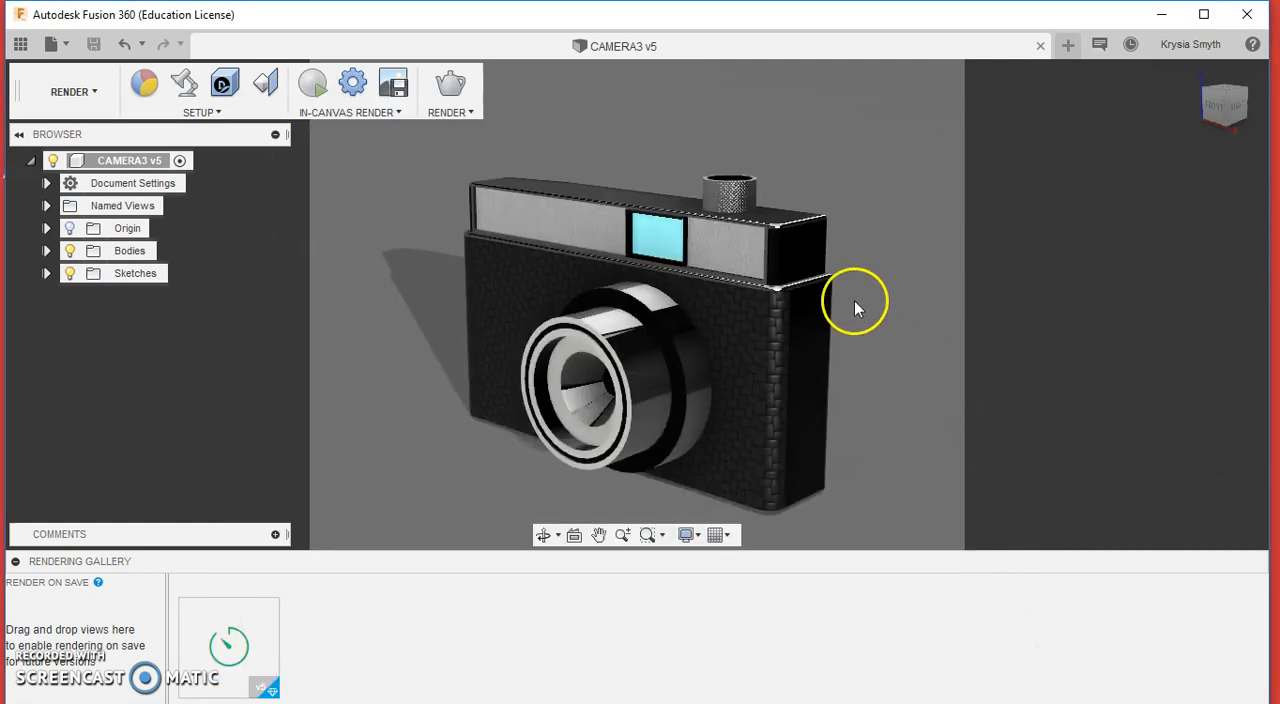
# Step: Frame the camera model large within the 4:3 area from a low front-left angle
pyautogui.scroll(-3, 766, 206)
pyautogui.scroll(5, 768, 204)
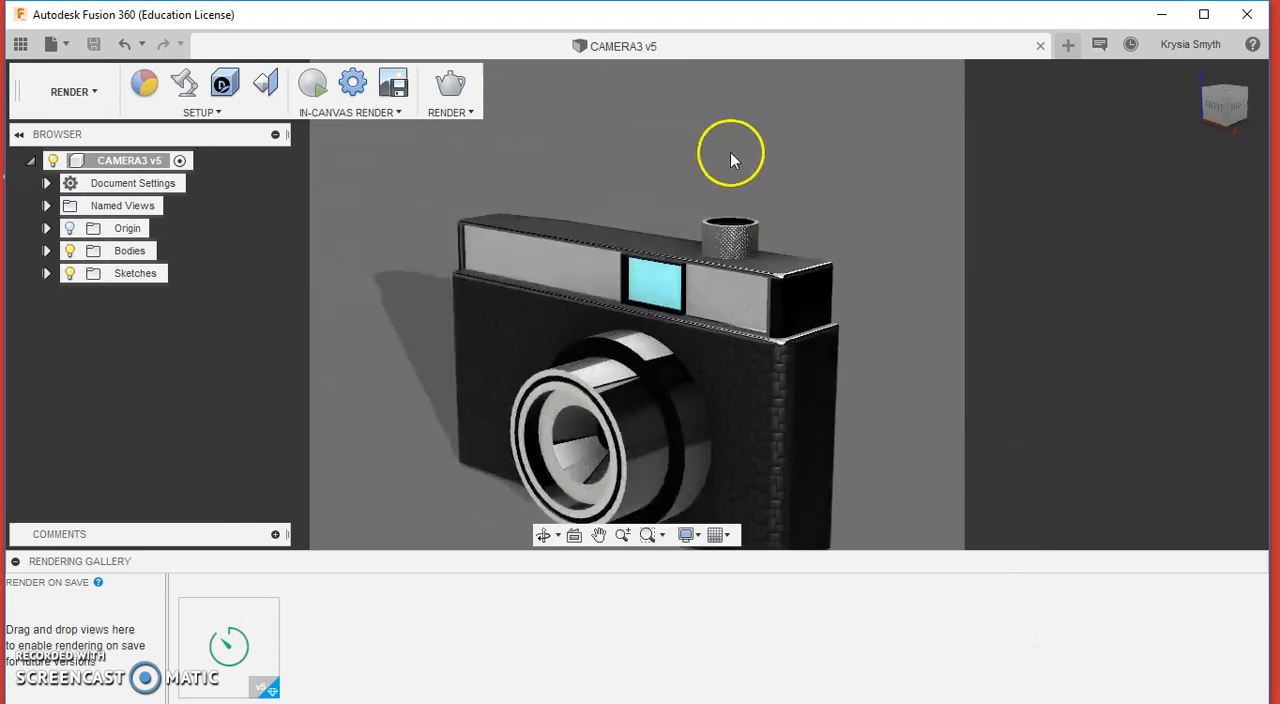
pyautogui.scroll(-2, 730, 152)
pyautogui.moveTo(737, 263)
pyautogui.keyDown('shift'); pyautogui.mouseDown(button='middle')
pyautogui.moveTo(720, 265)
pyautogui.moveTo(879, 259)
pyautogui.mouseUp(button='middle'); pyautogui.keyUp('shift')
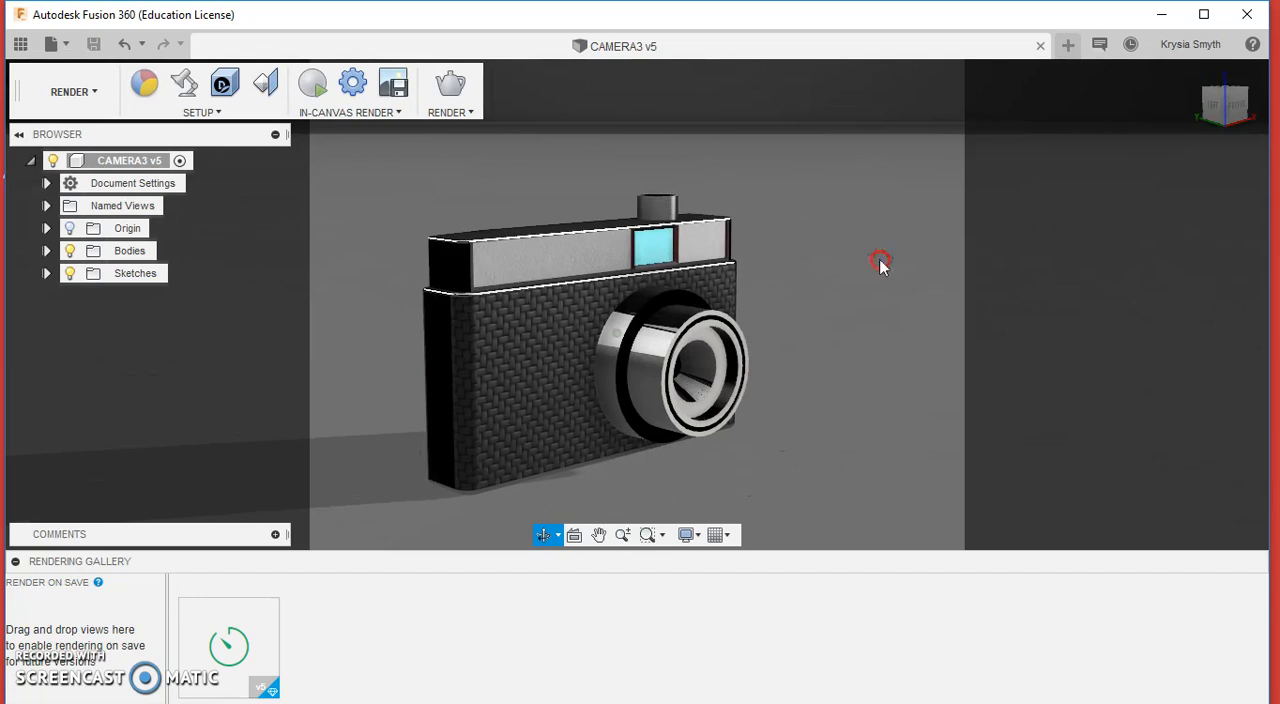
pyautogui.scroll(-3, 535, 290)
pyautogui.scroll(5, 520, 295)
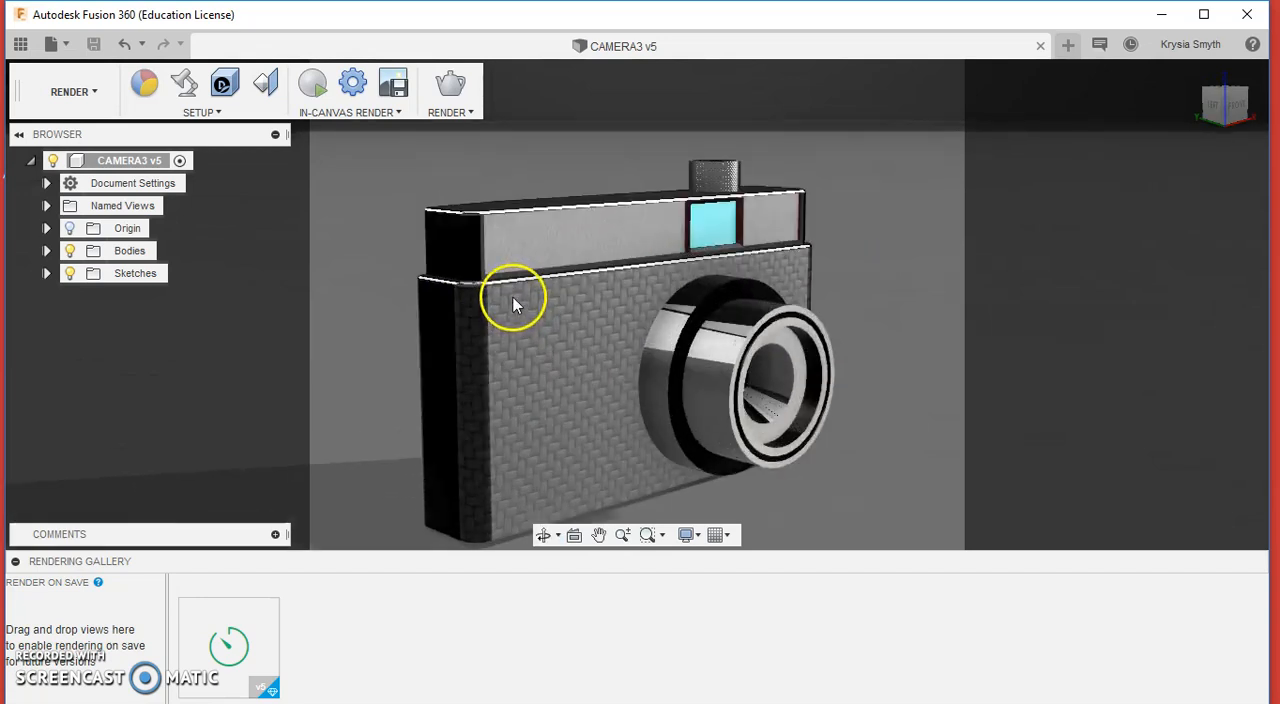
pyautogui.scroll(2, 513, 298)
pyautogui.keyDown('shift'); pyautogui.moveTo(544, 336); pyautogui.dragTo(538, 315, button='middle'); pyautogui.keyUp('shift')
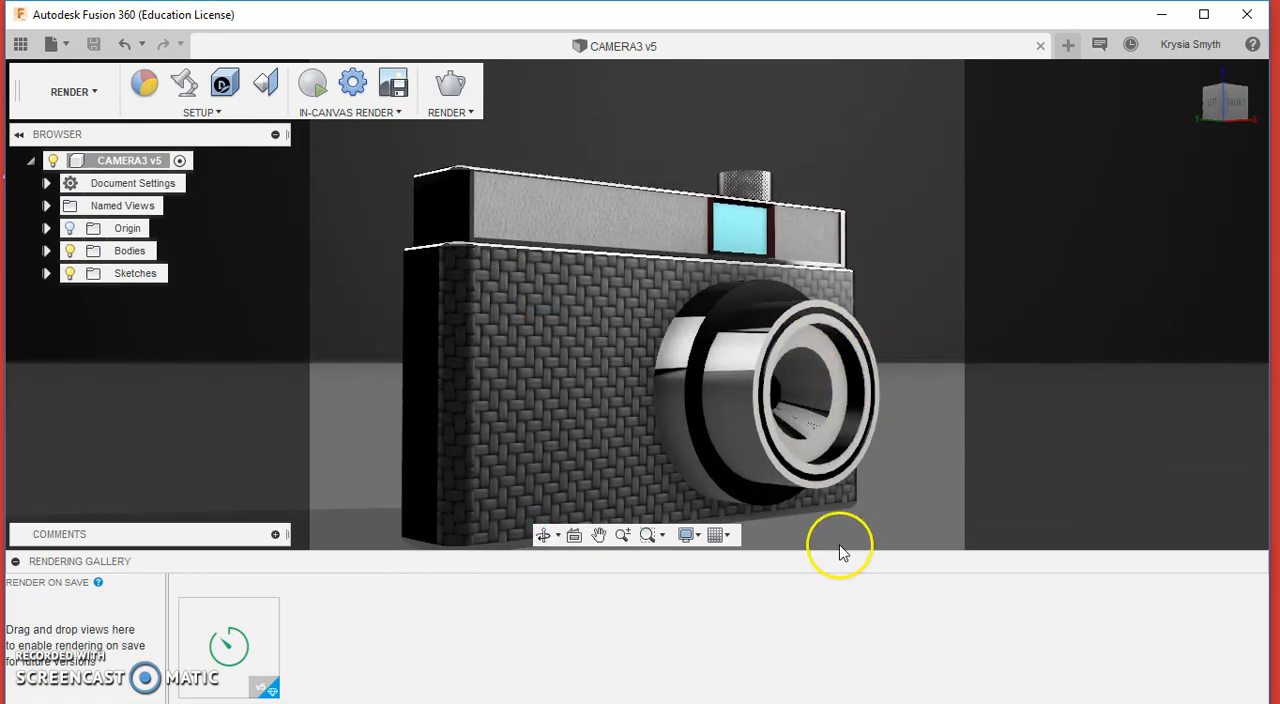
# Step: Start a second cloud render of the front-left view at Final quality, custom size 697 x 523 px in 4:3
pyautogui.click(440, 88)
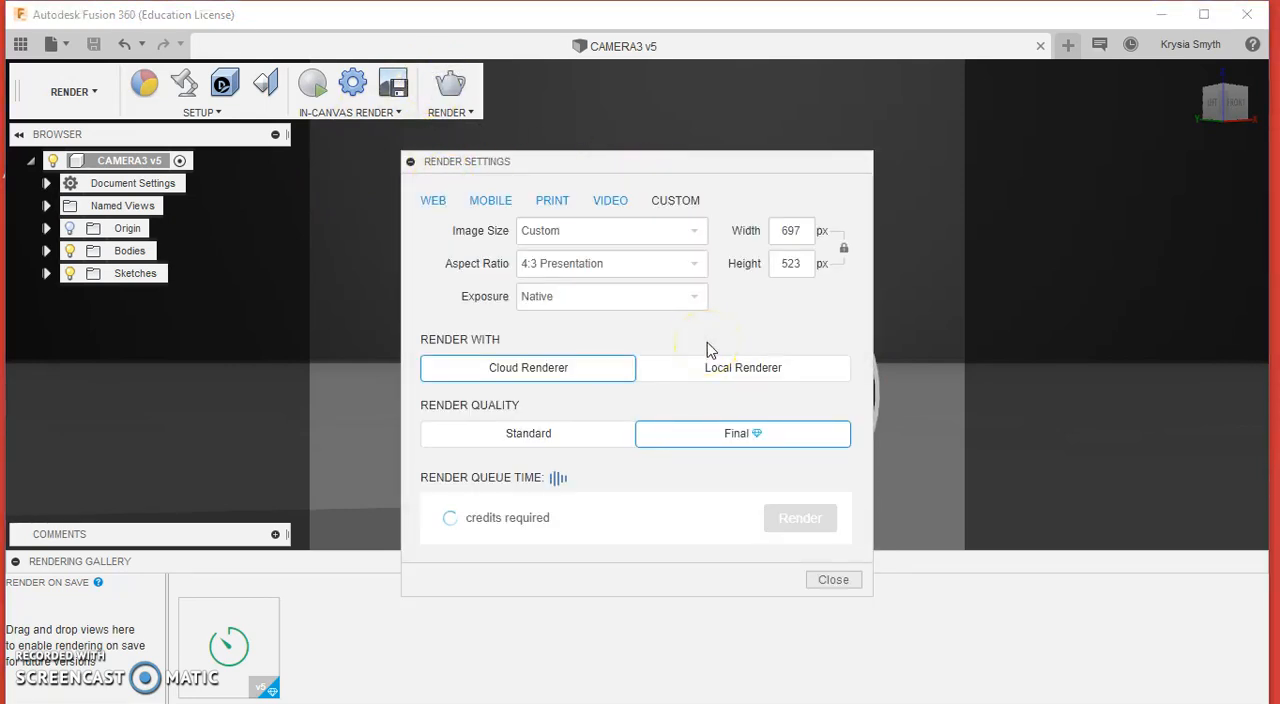
pyautogui.click(782, 525)
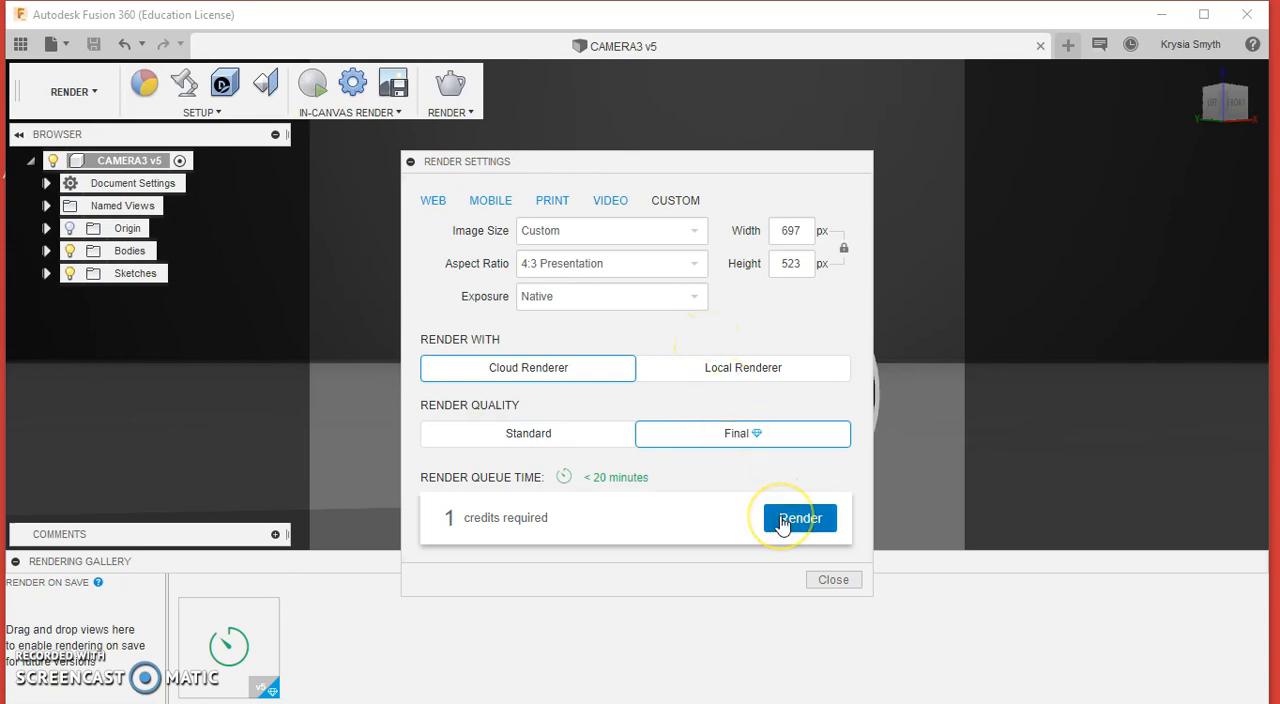
pyautogui.click(781, 517)
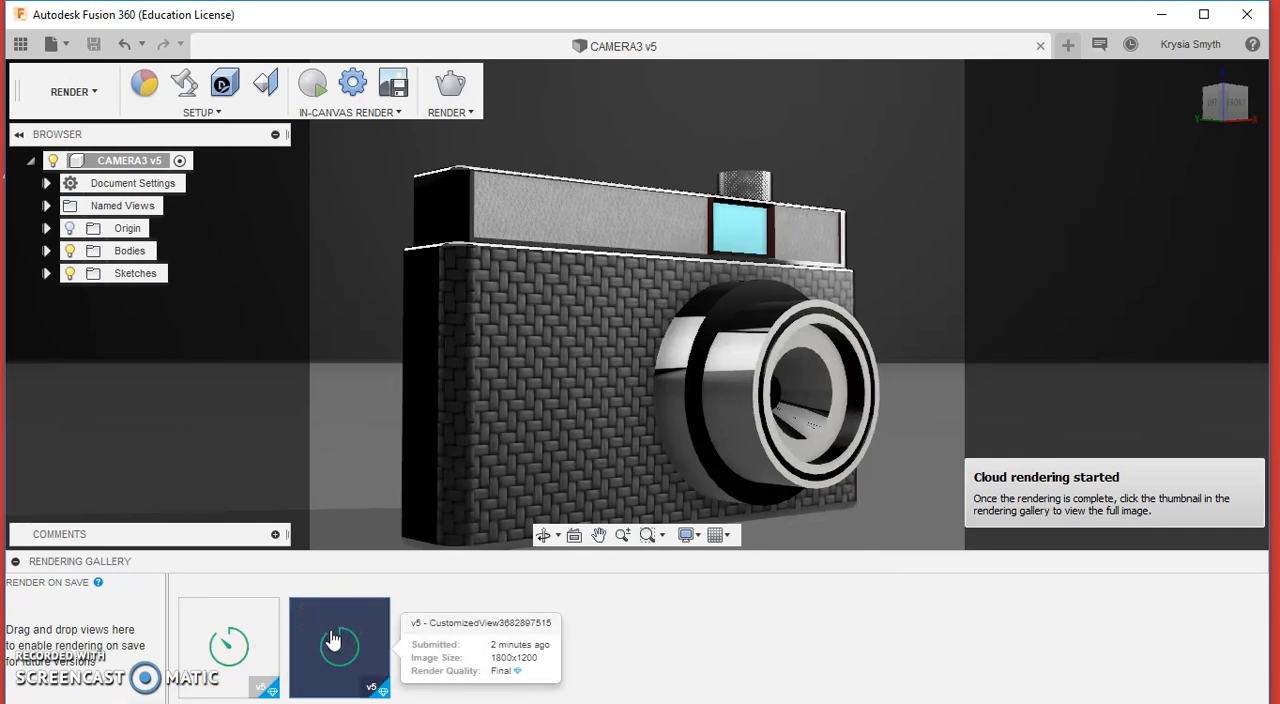
pyautogui.click(377, 589)
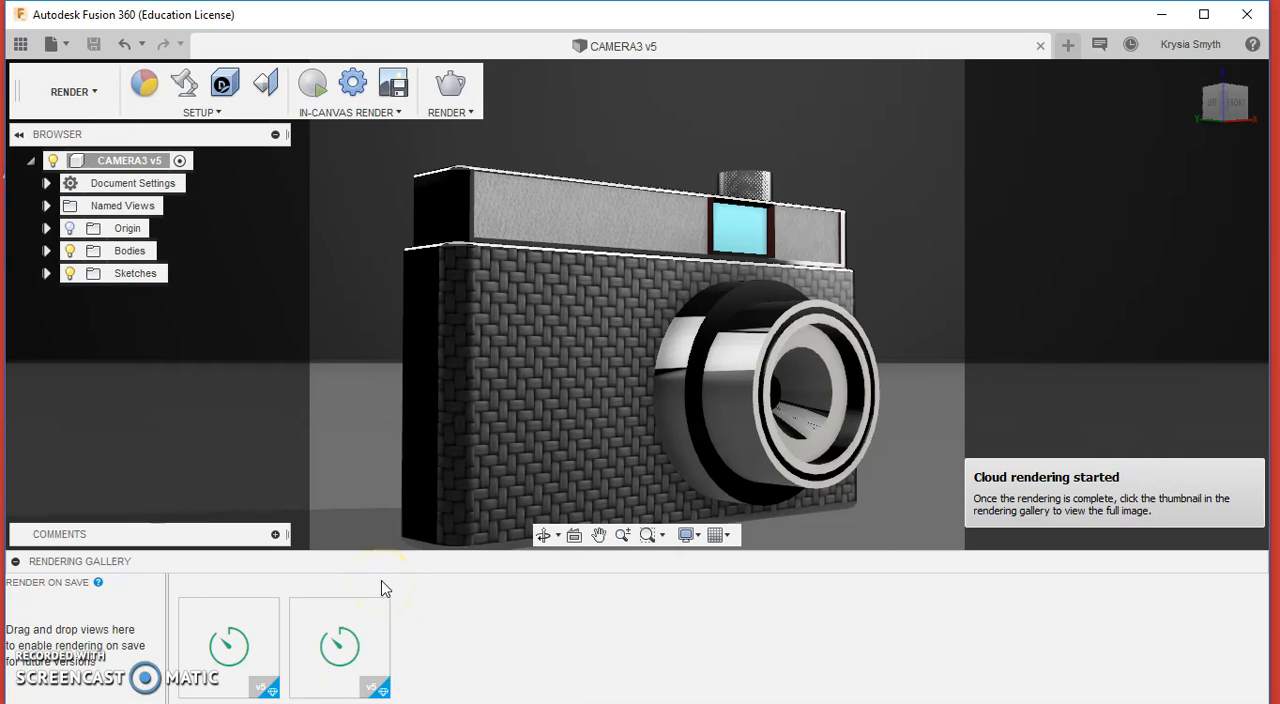
pyautogui.click(557, 381)
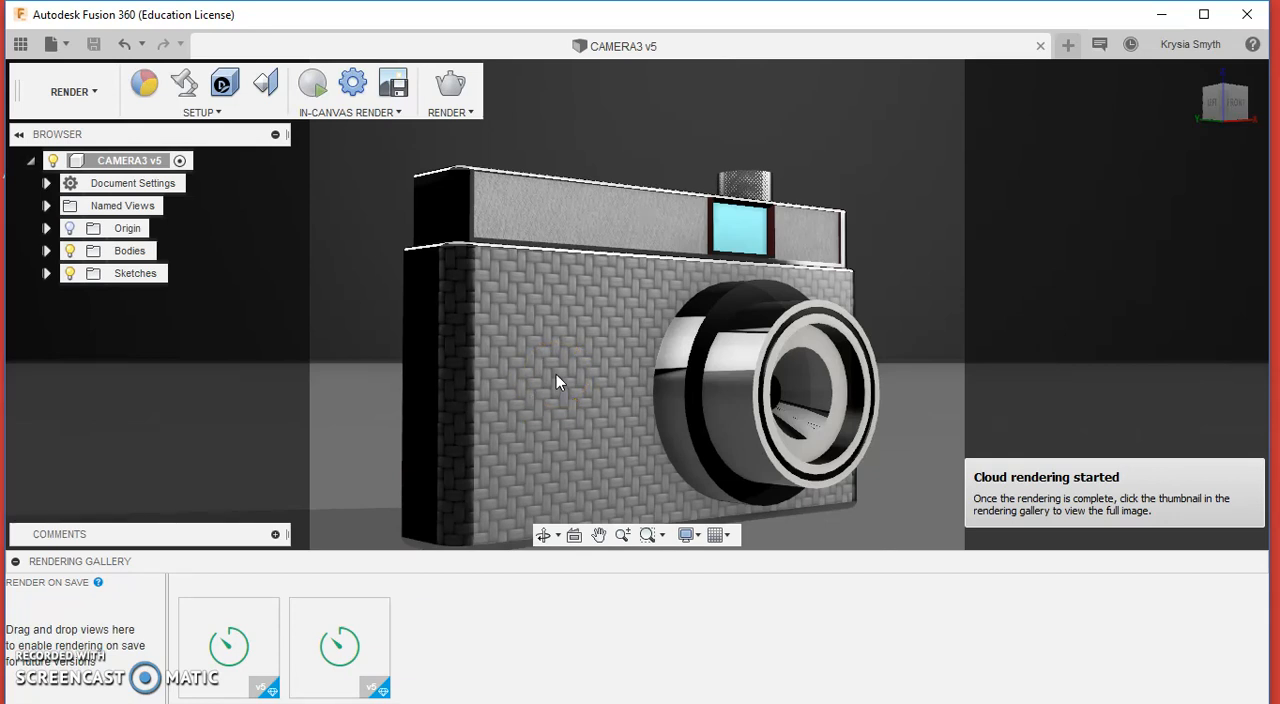
# Step: Turn off depth of field in the scene settings and open the environment library
pyautogui.click(183, 86)
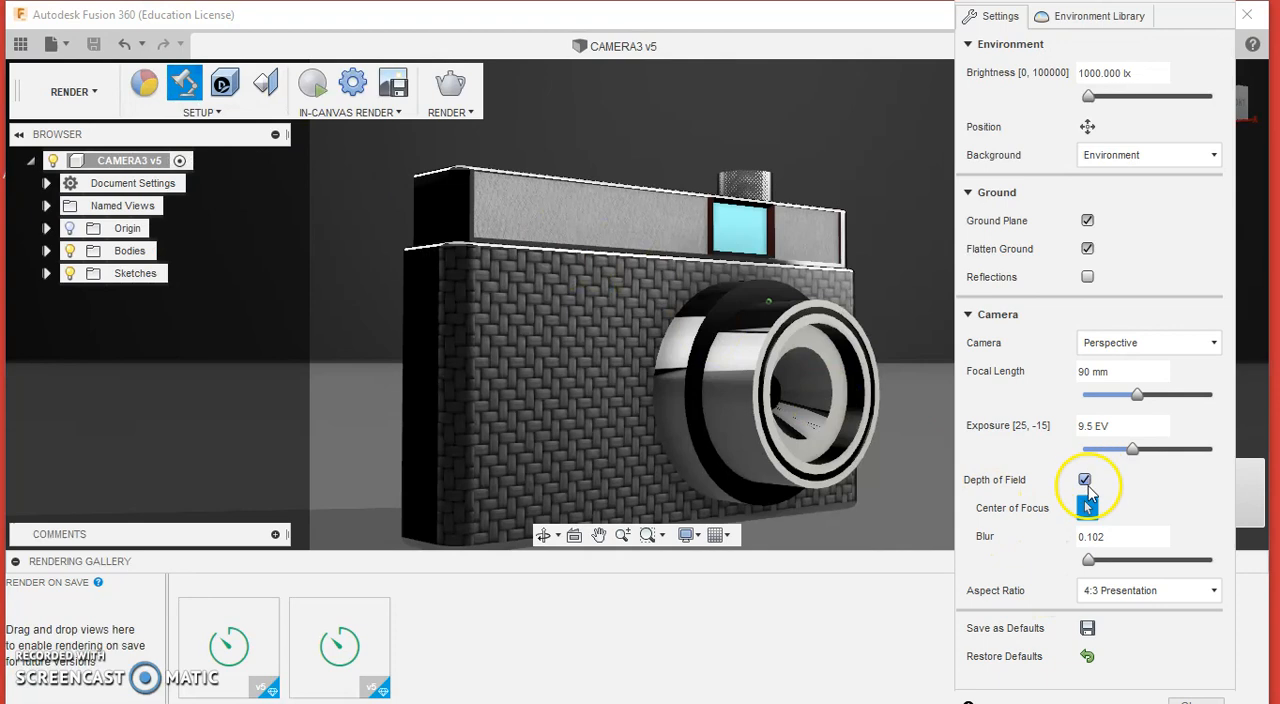
pyautogui.click(1086, 481)
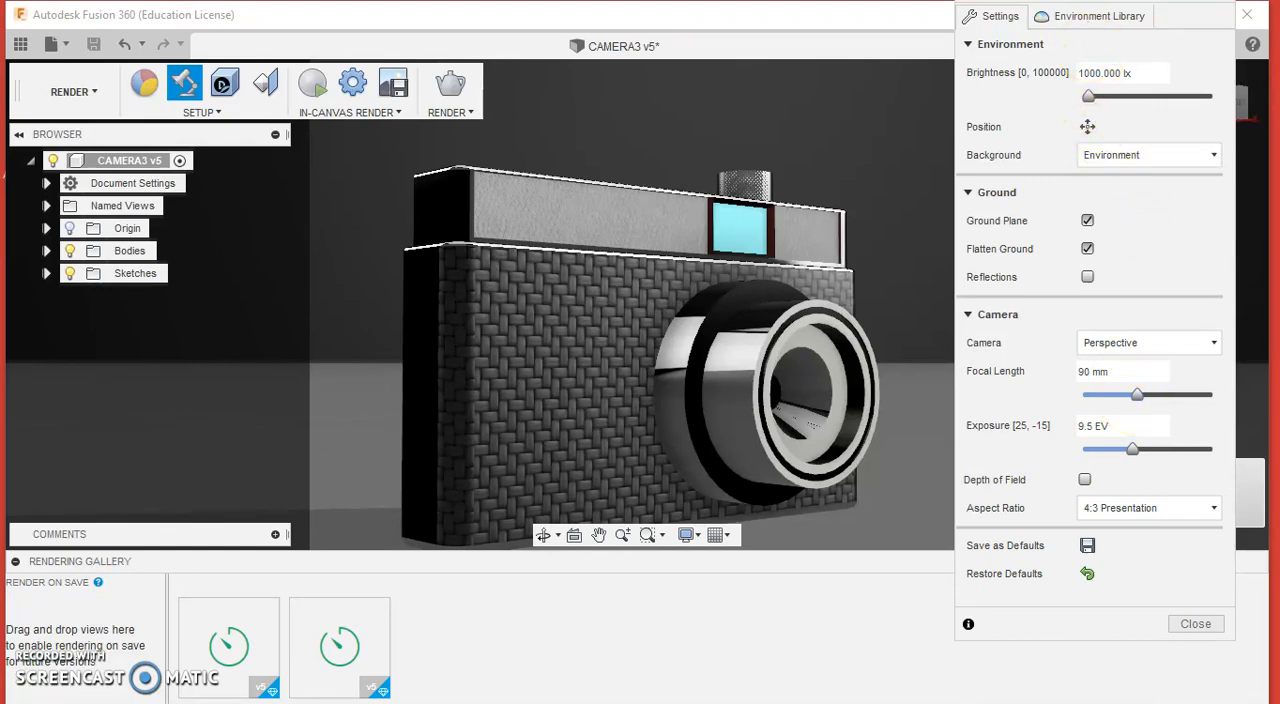
pyautogui.click(1094, 16)
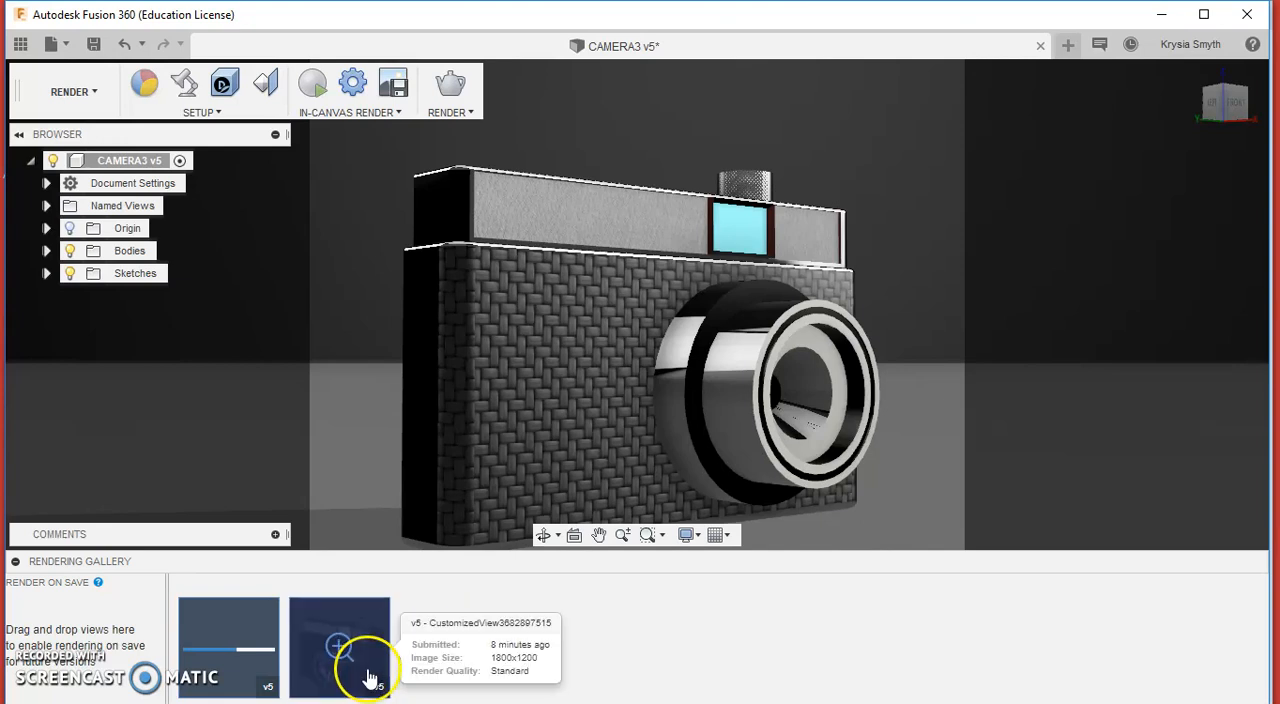
# Step: Examine both finished renders in the rendering gallery at full view, ending on the front-left image
pyautogui.click(340, 652)
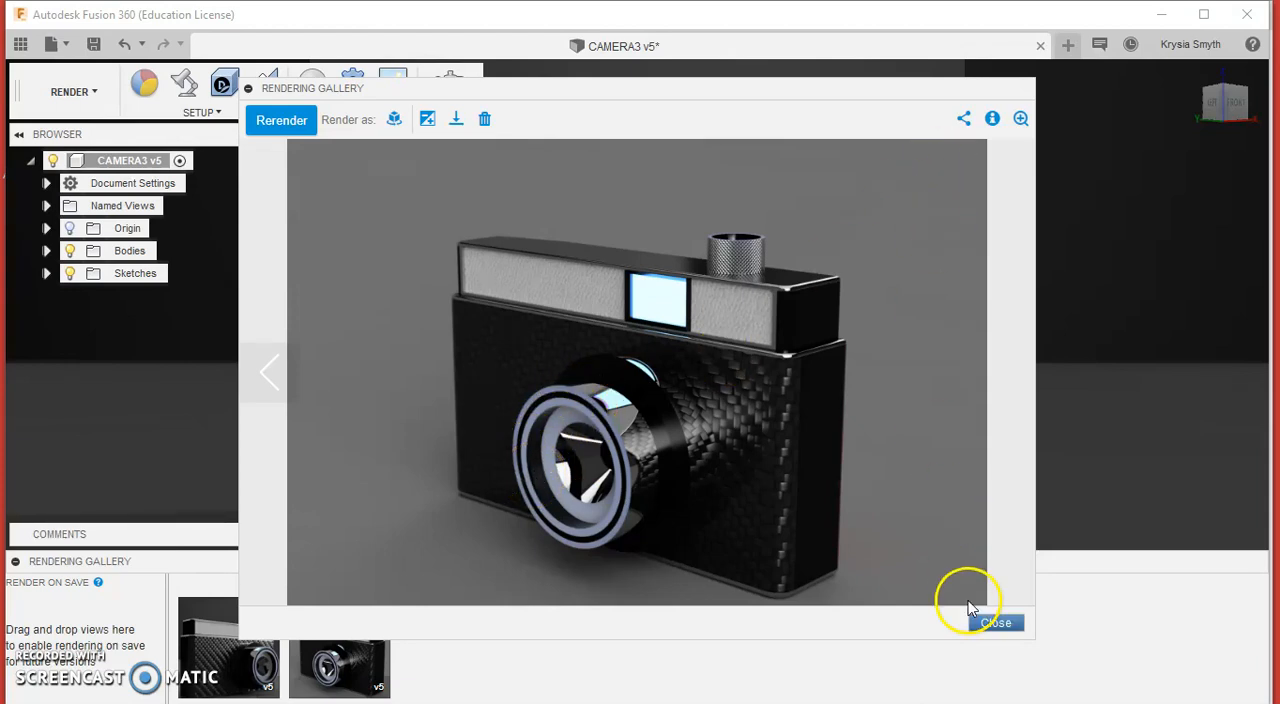
pyautogui.click(992, 622)
pyautogui.moveTo(236, 660)
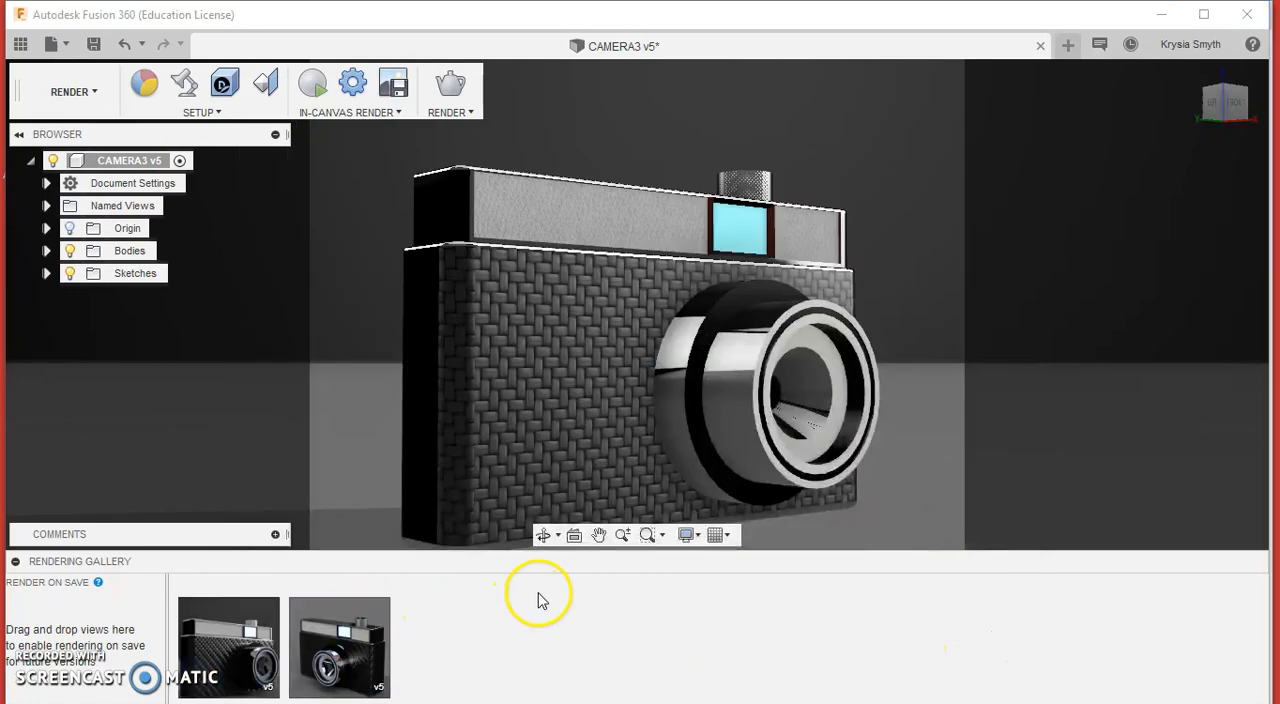
pyautogui.click(232, 642)
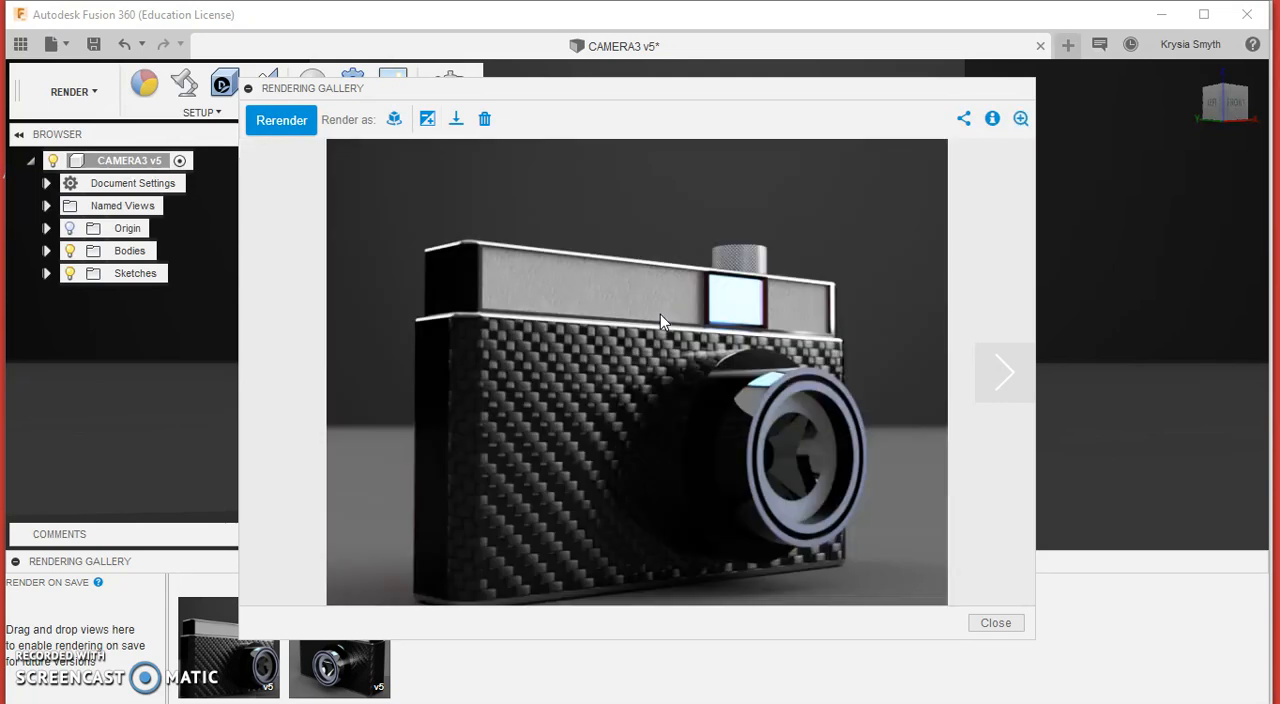
pyautogui.click(741, 314)
# Step: Download the front-left render as a JPEG named CAMERARENDER into the Fusion360 Images folder in Documents
pyautogui.click(458, 122)
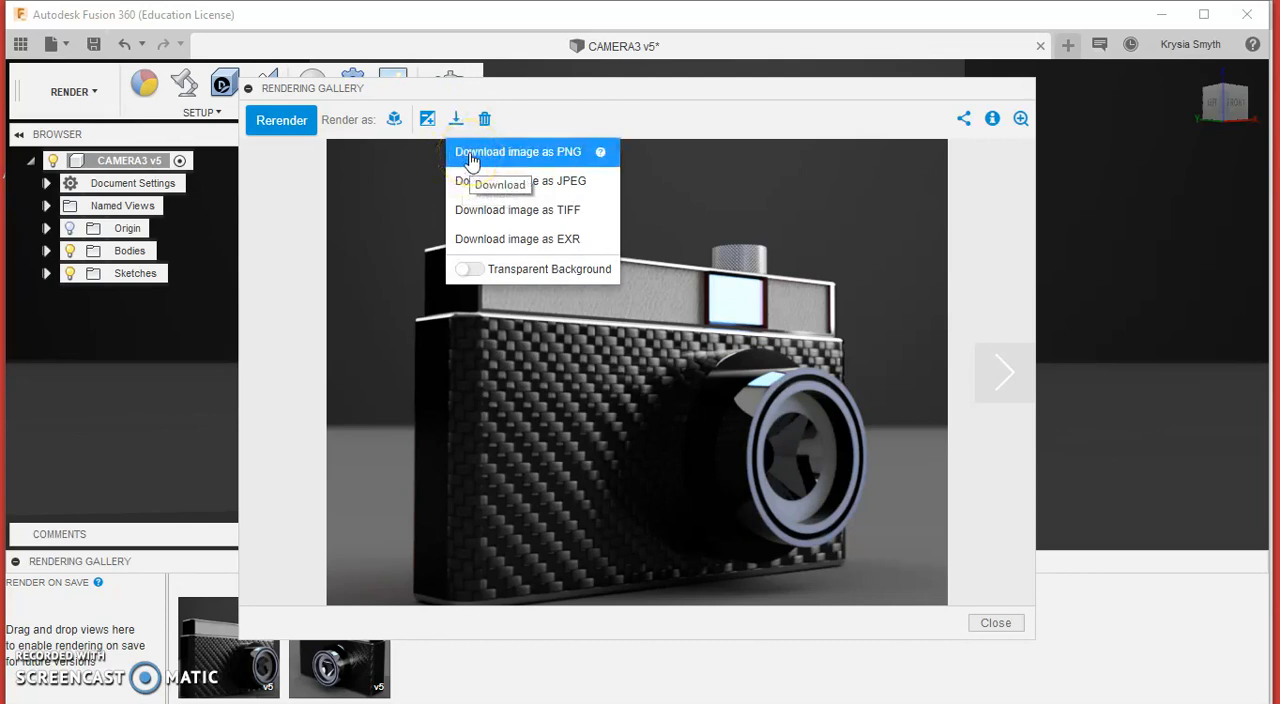
pyautogui.click(483, 180)
pyautogui.click(571, 174)
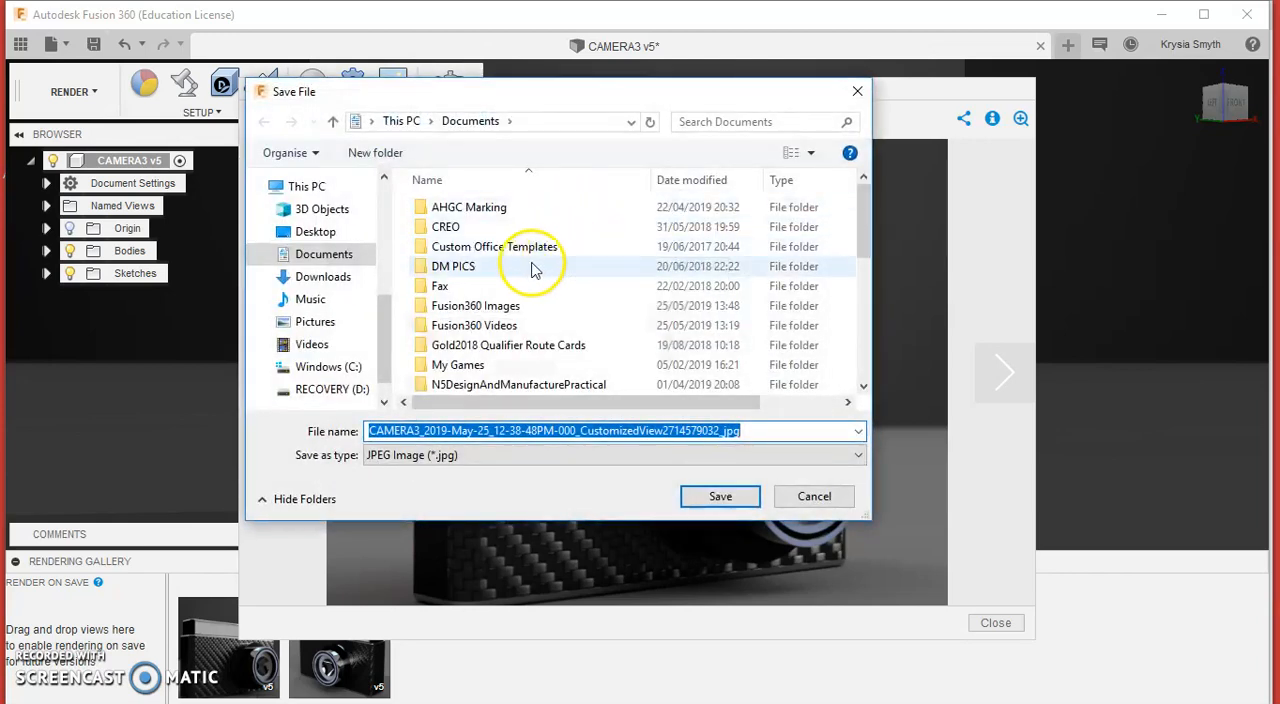
pyautogui.click(484, 305)
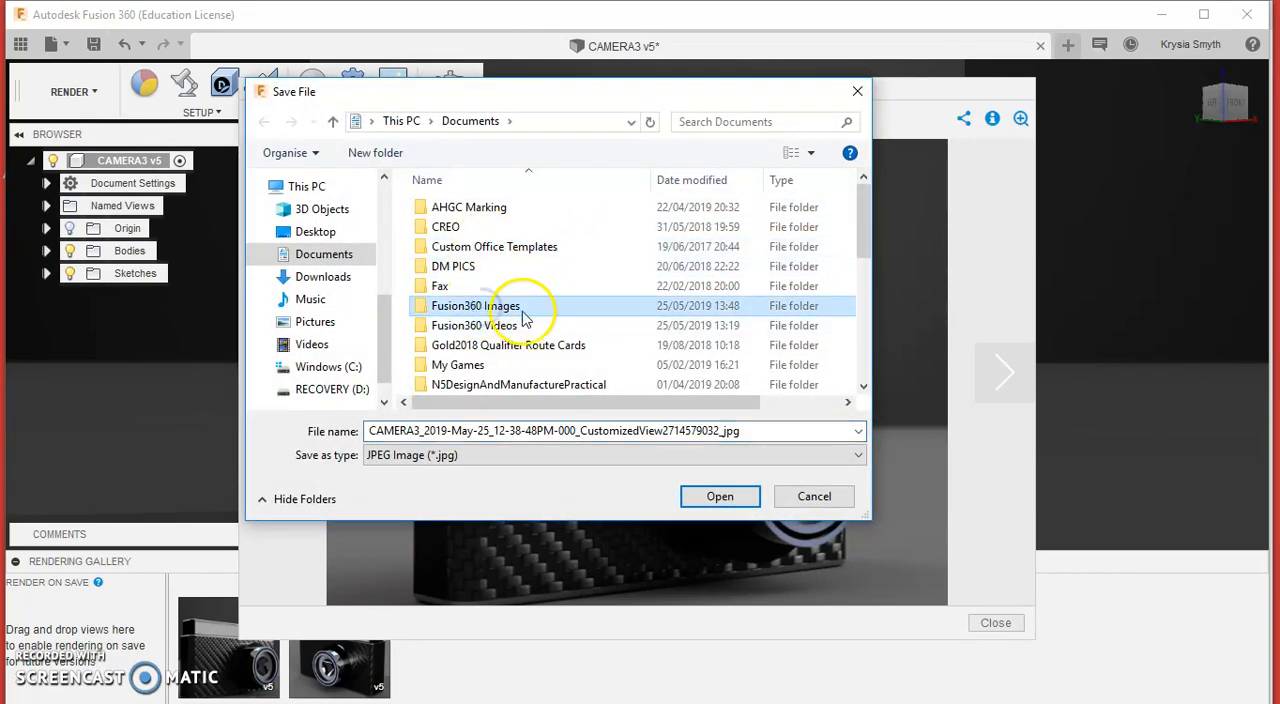
pyautogui.doubleClick(522, 308)
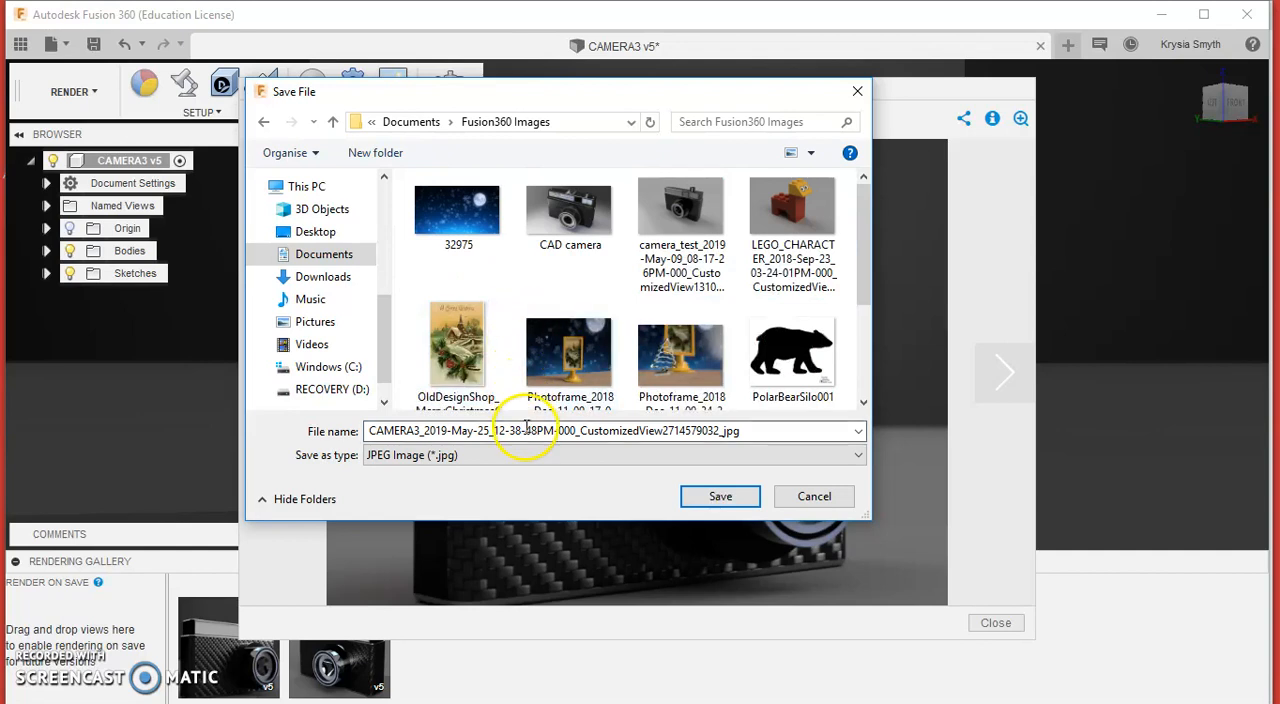
pyautogui.click(752, 431)
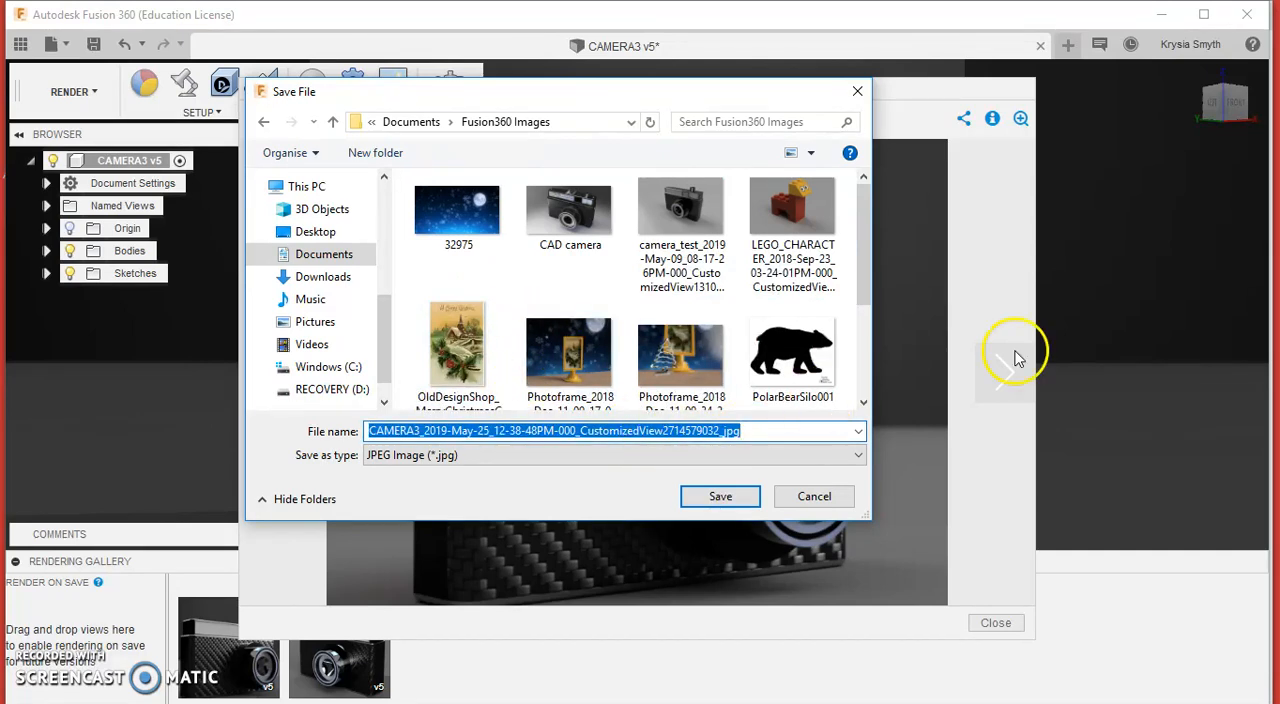
pyautogui.write('CAMER')
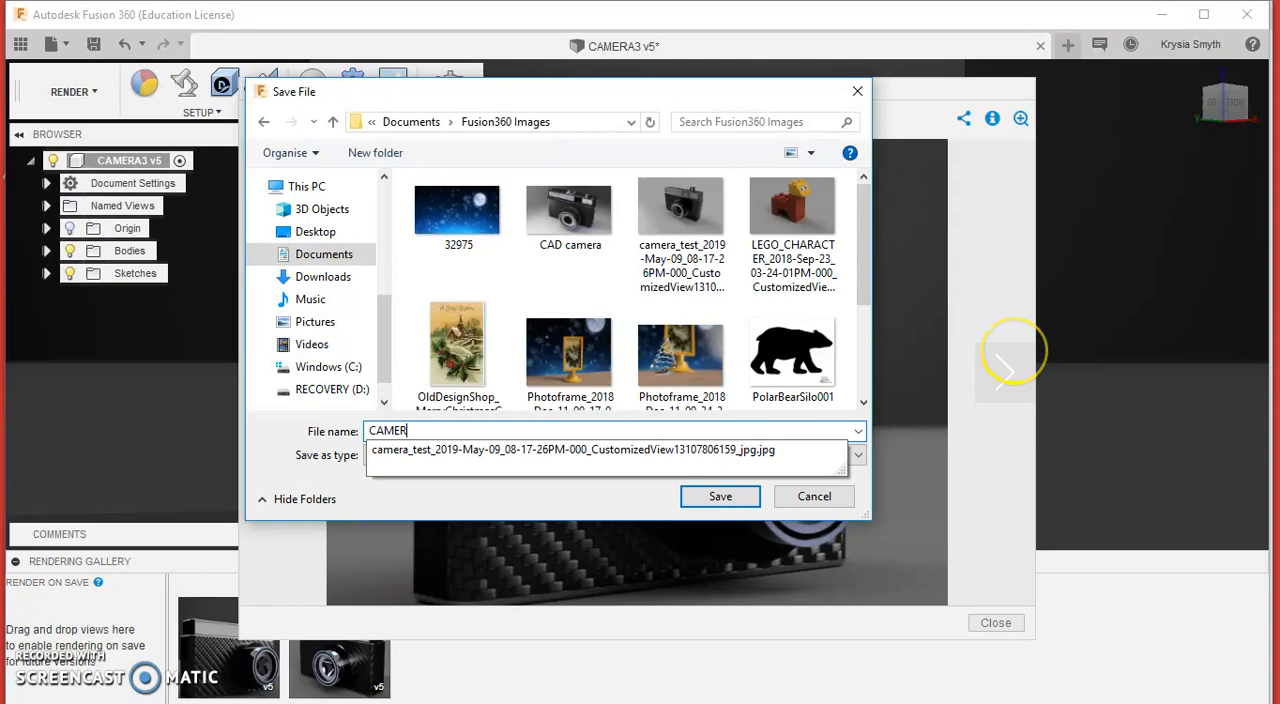
pyautogui.write('ARENDER')
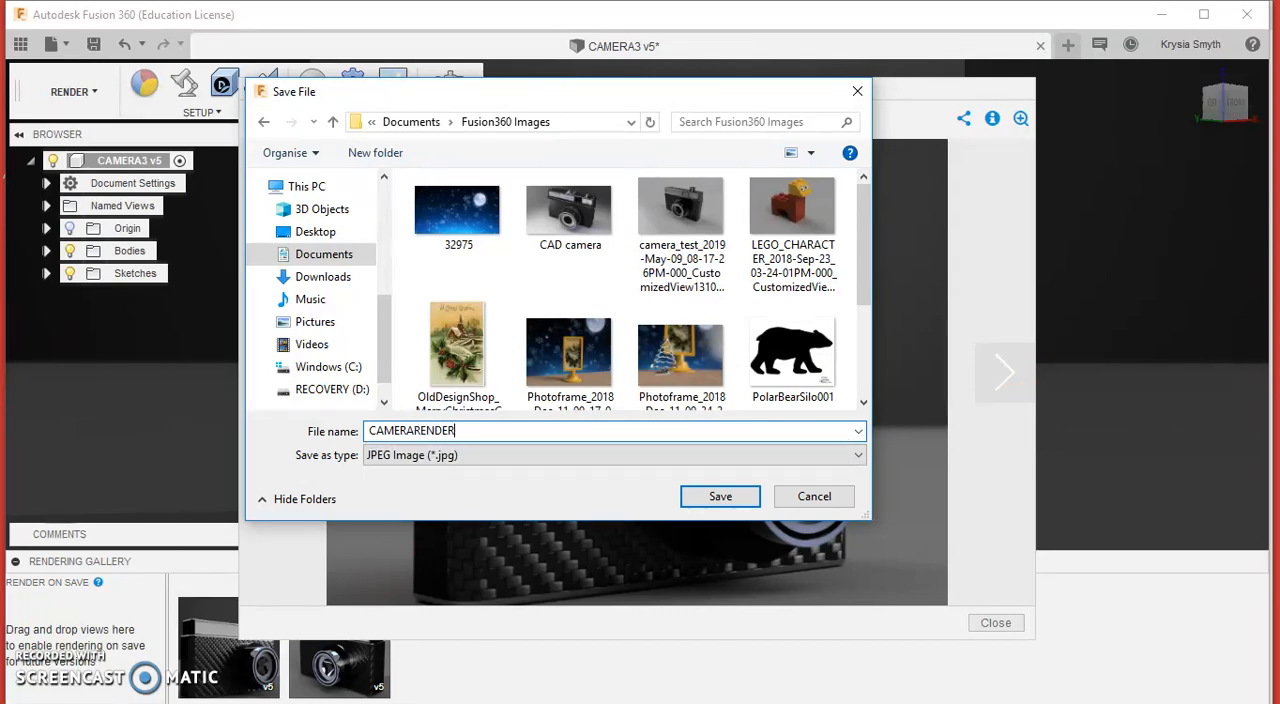
pyautogui.click(721, 500)
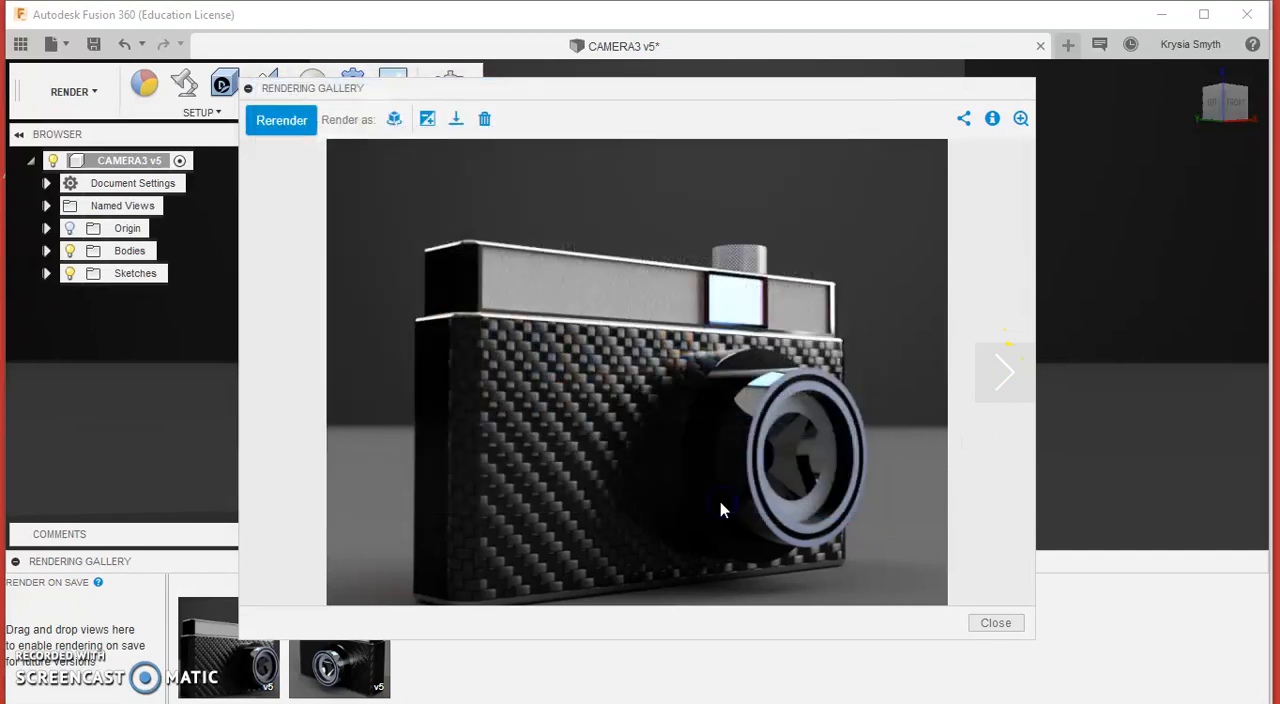